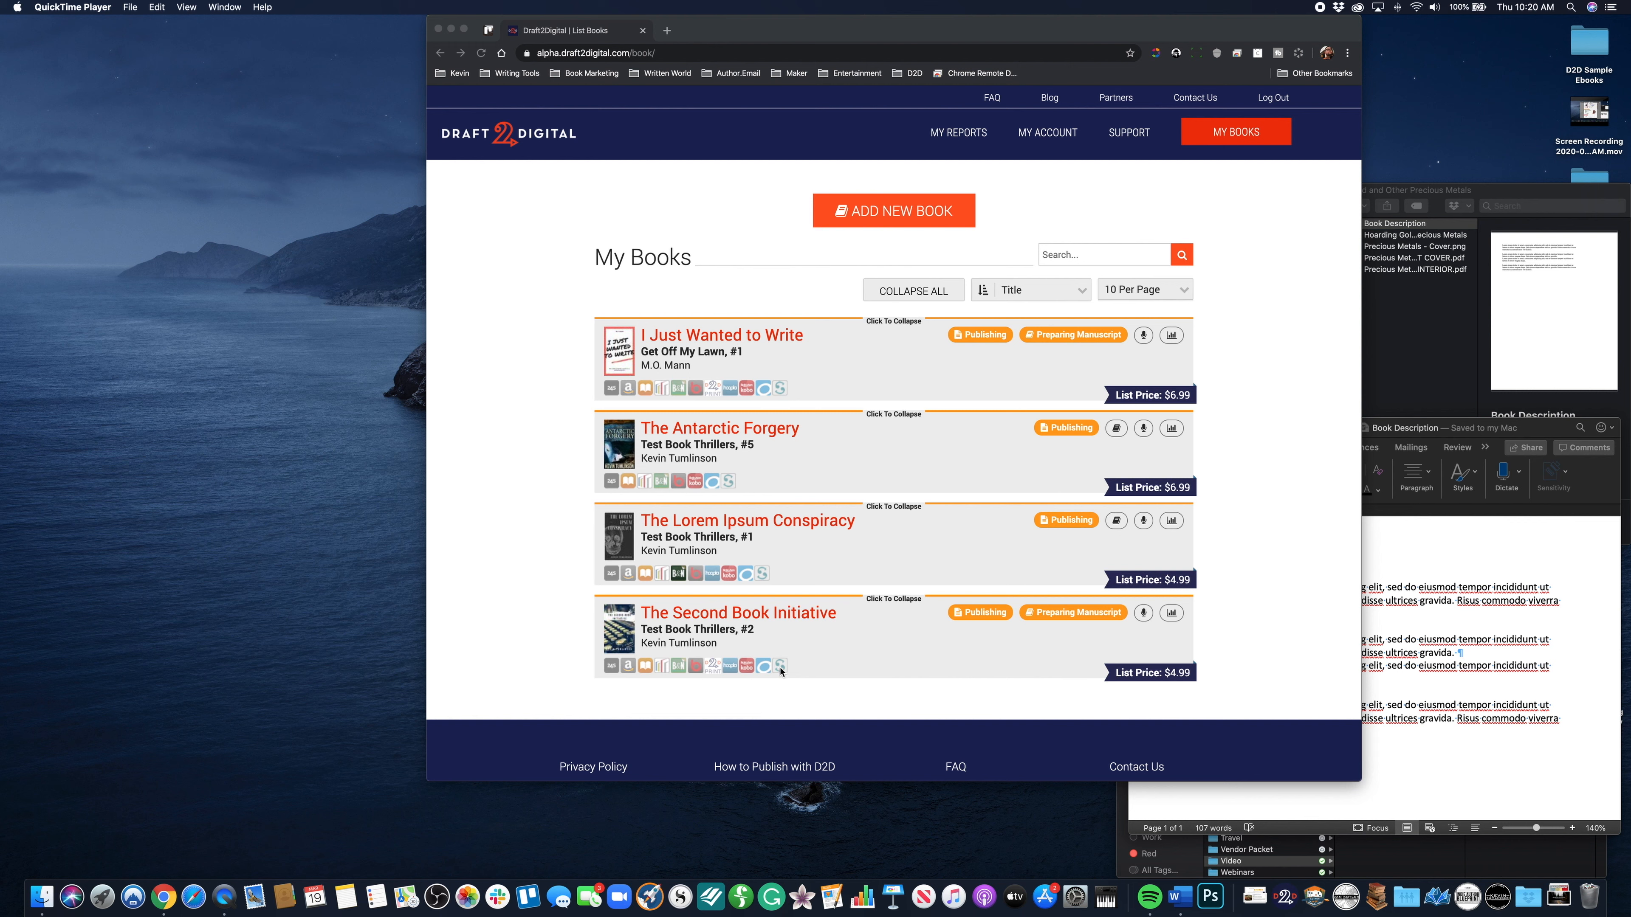
# Start a new book project from the My Books page
pyautogui.click(526, 444)
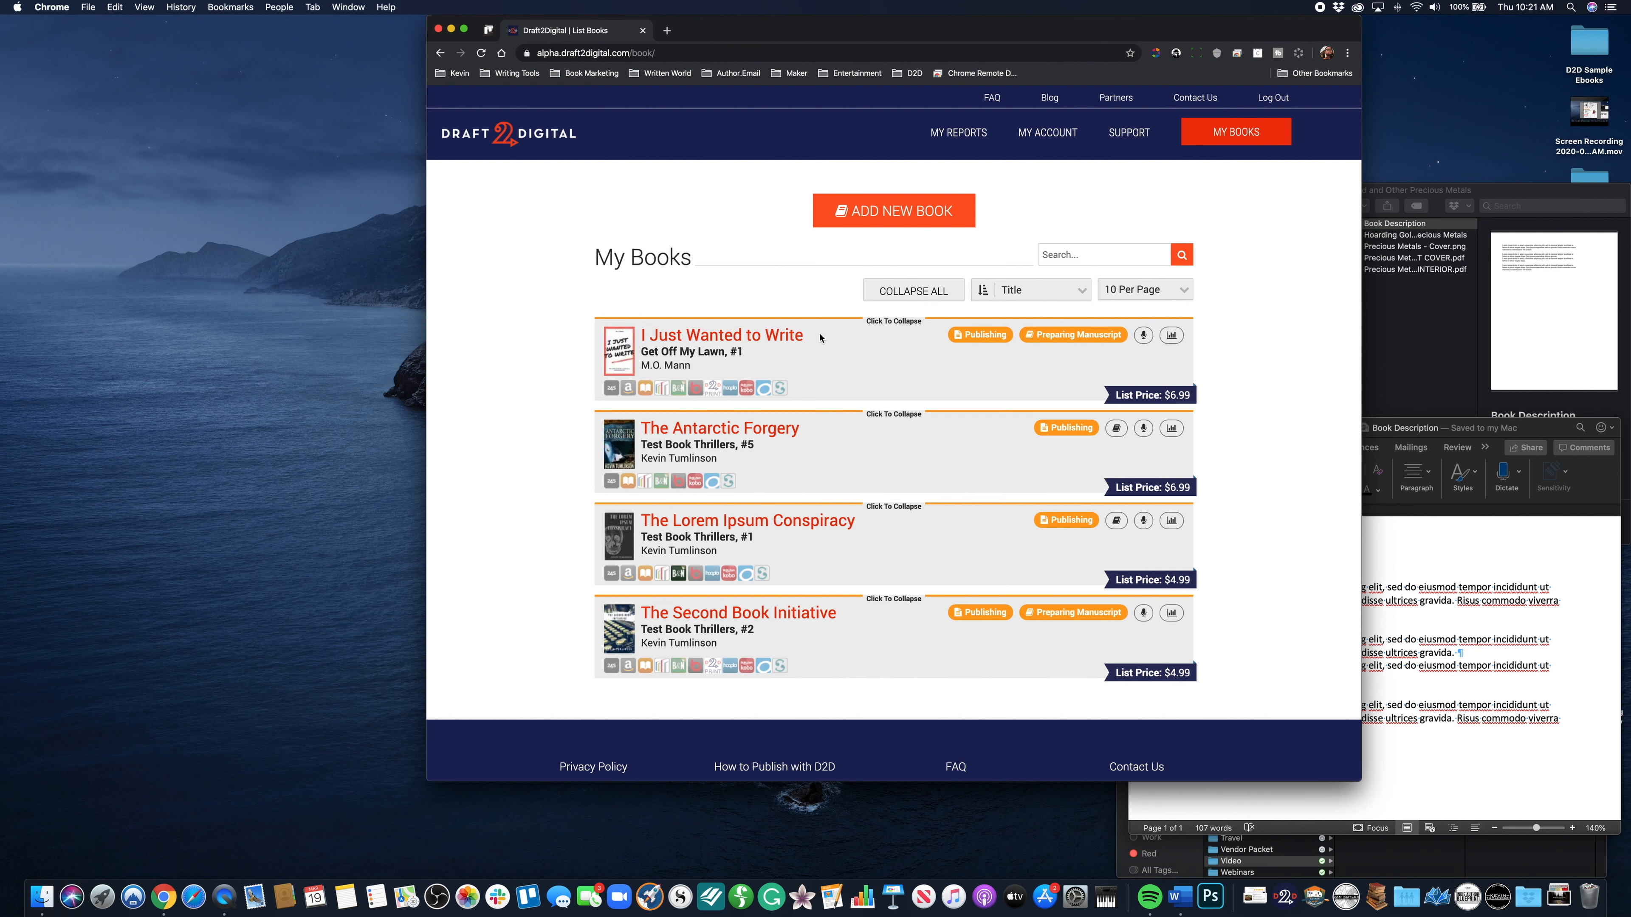
pyautogui.click(872, 217)
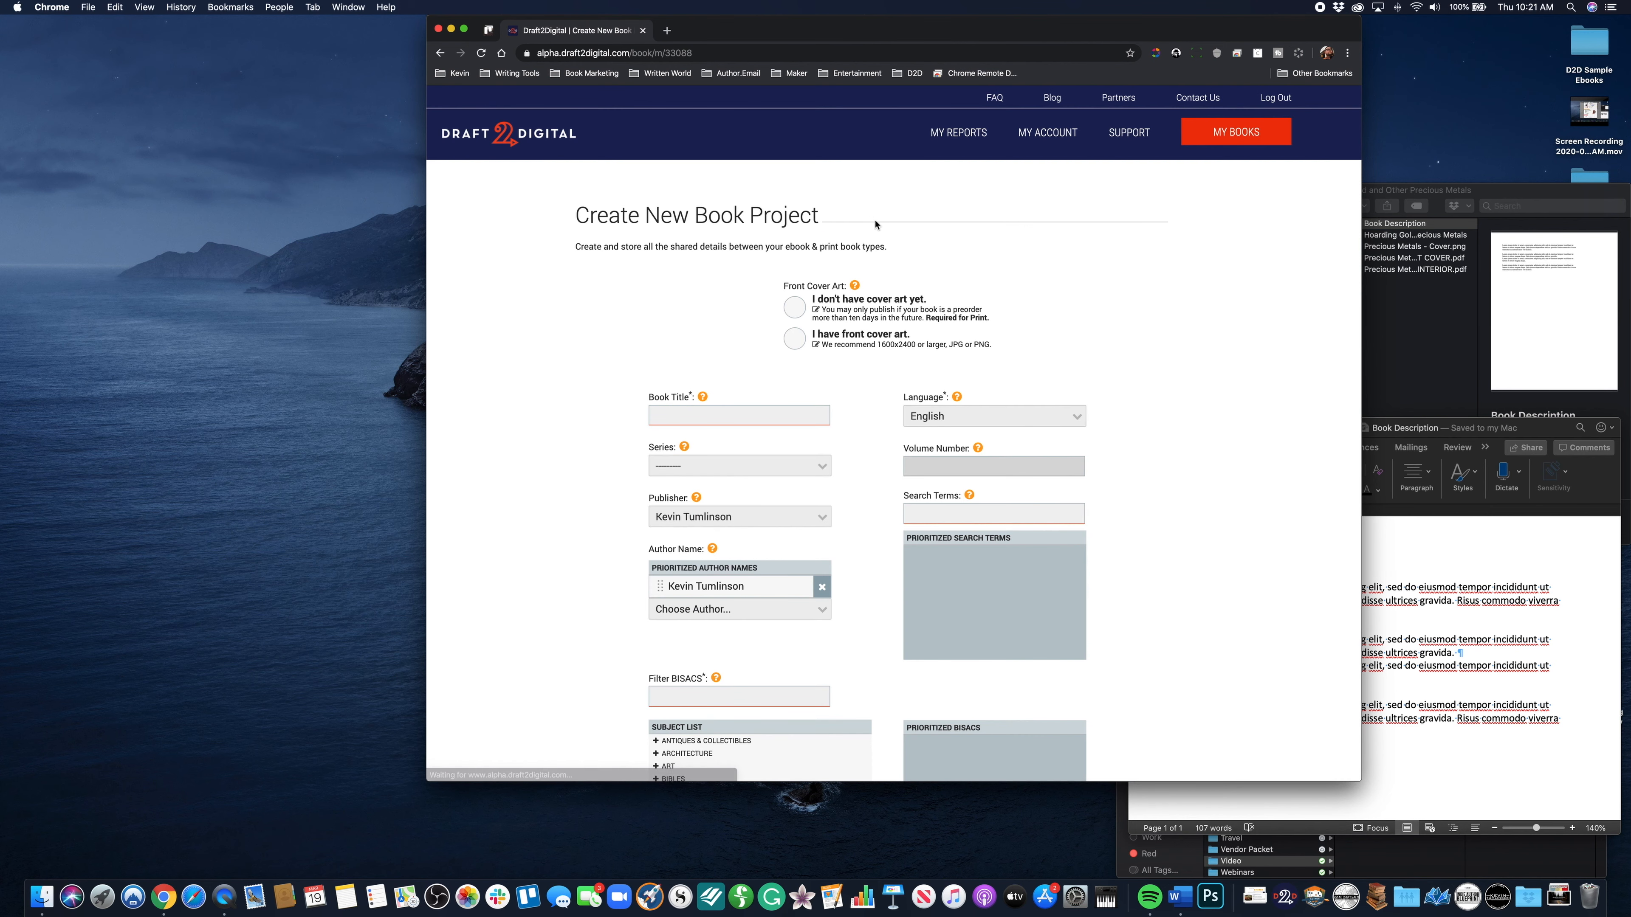
# Look over the new book project form, from the front cover art options to the ebook and print book choices
pyautogui.scroll(-5, 1062, 274)
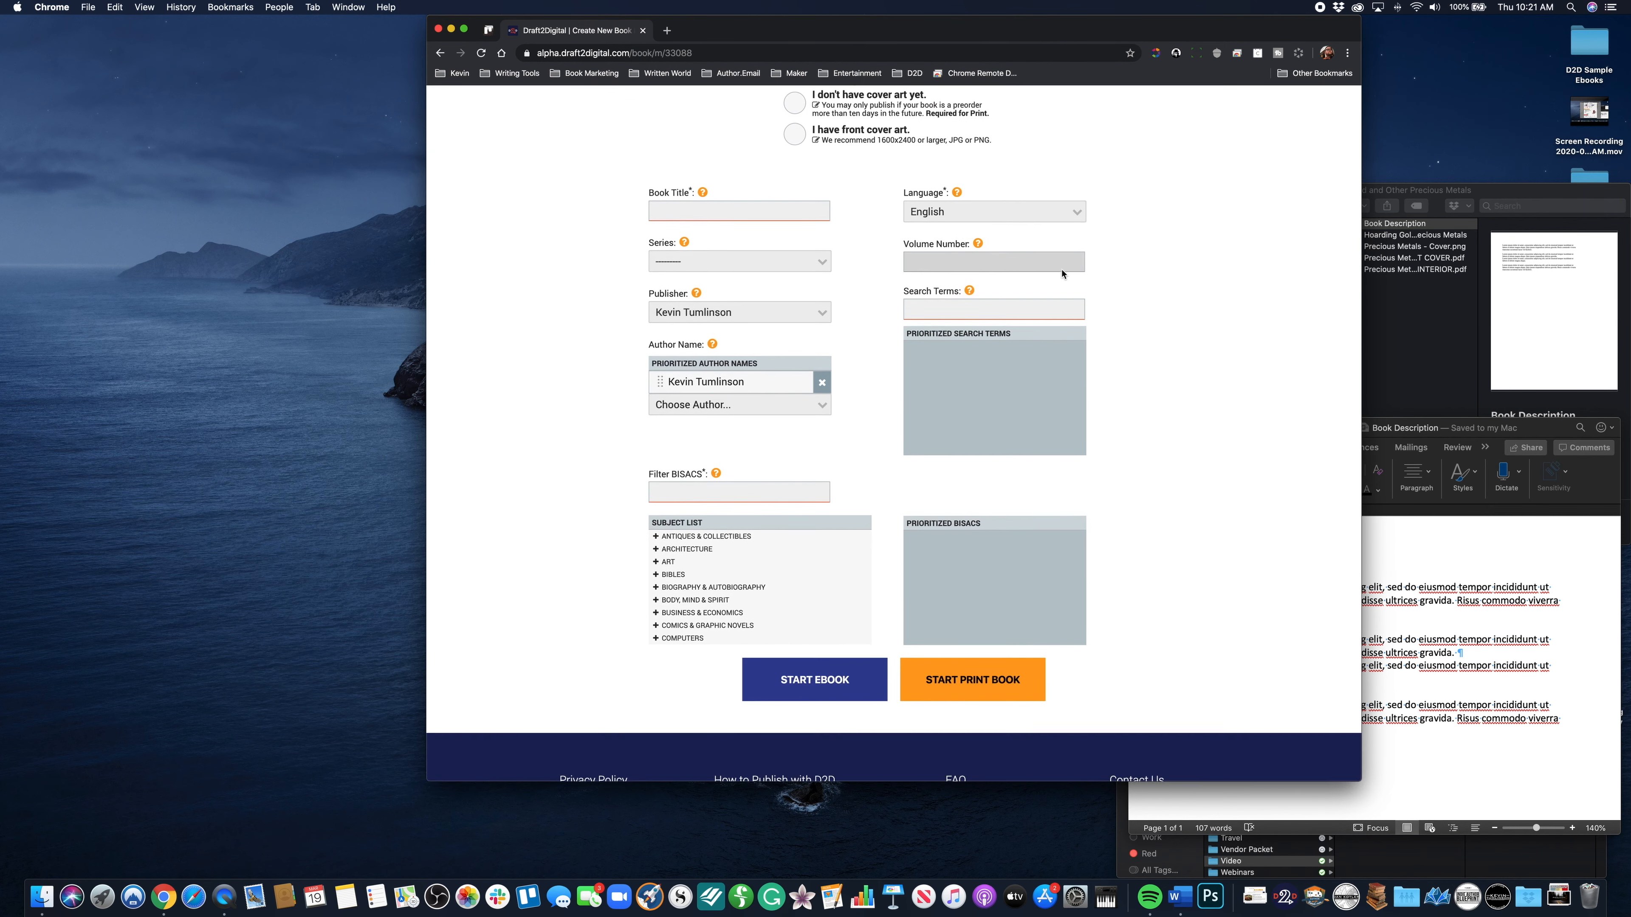
pyautogui.scroll(5, 1062, 274)
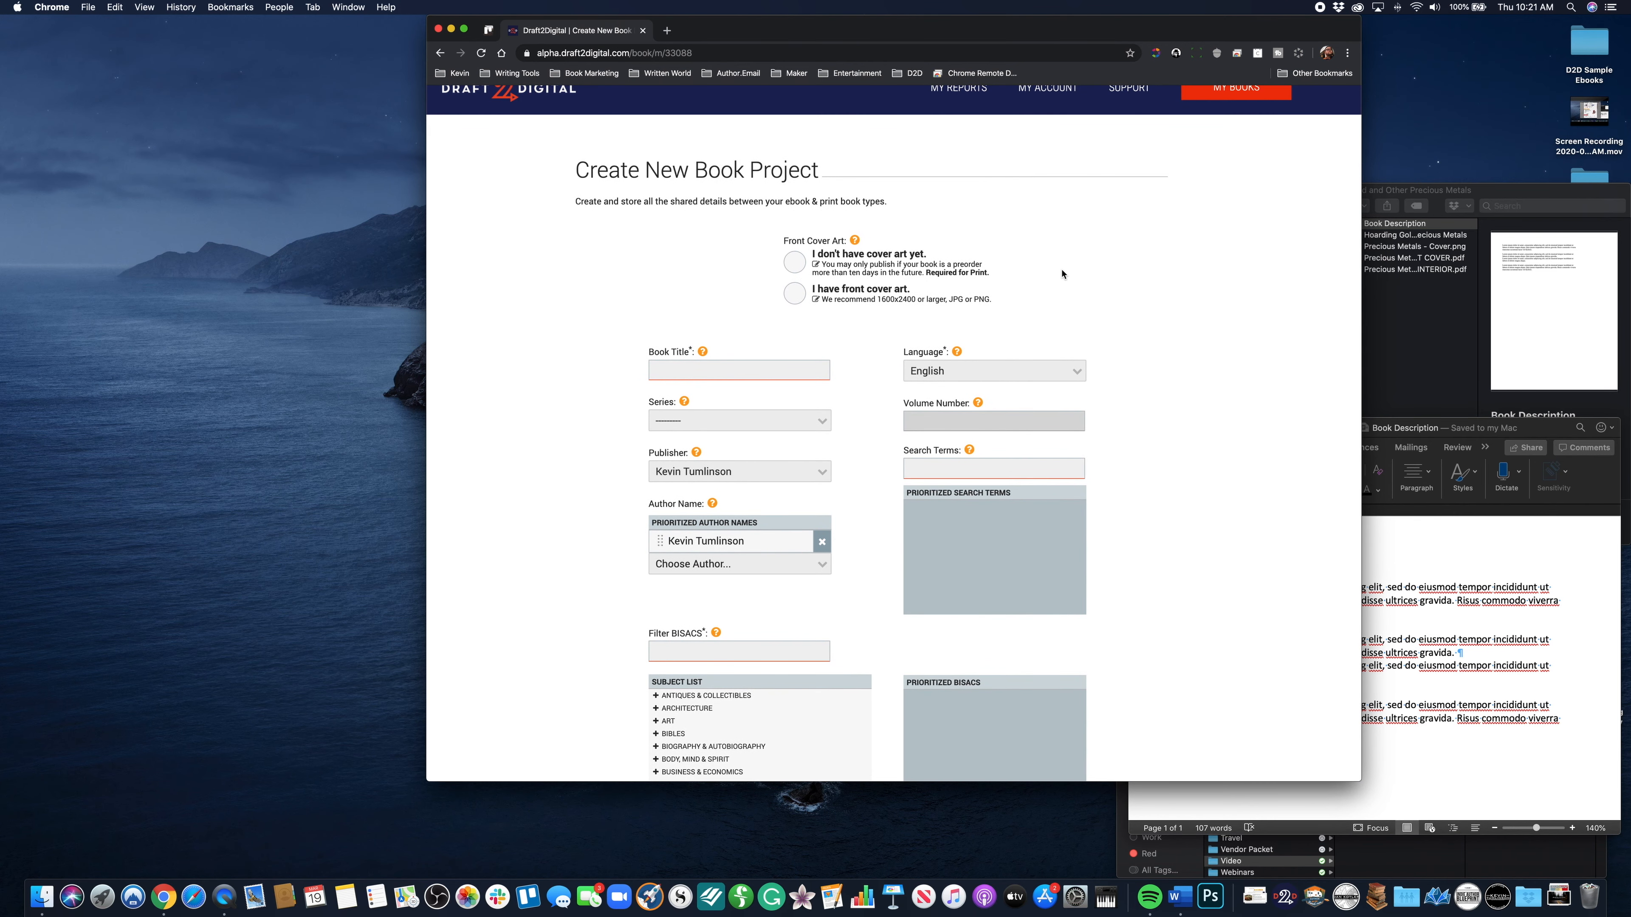
pyautogui.scroll(-5, 1062, 274)
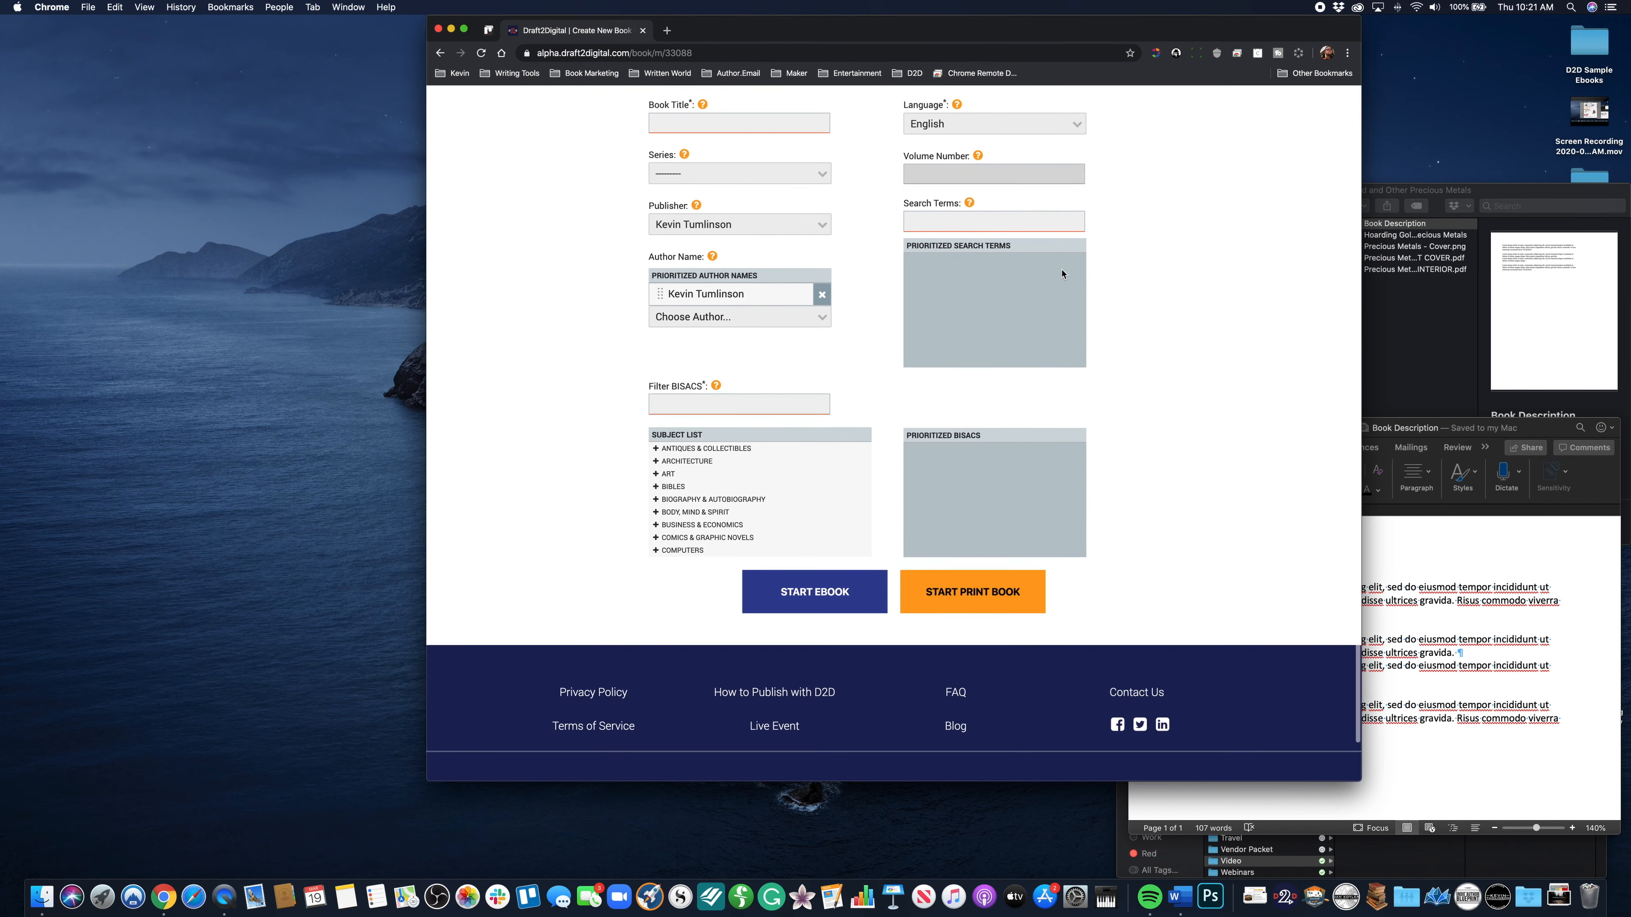
pyautogui.scroll(5, 897, 266)
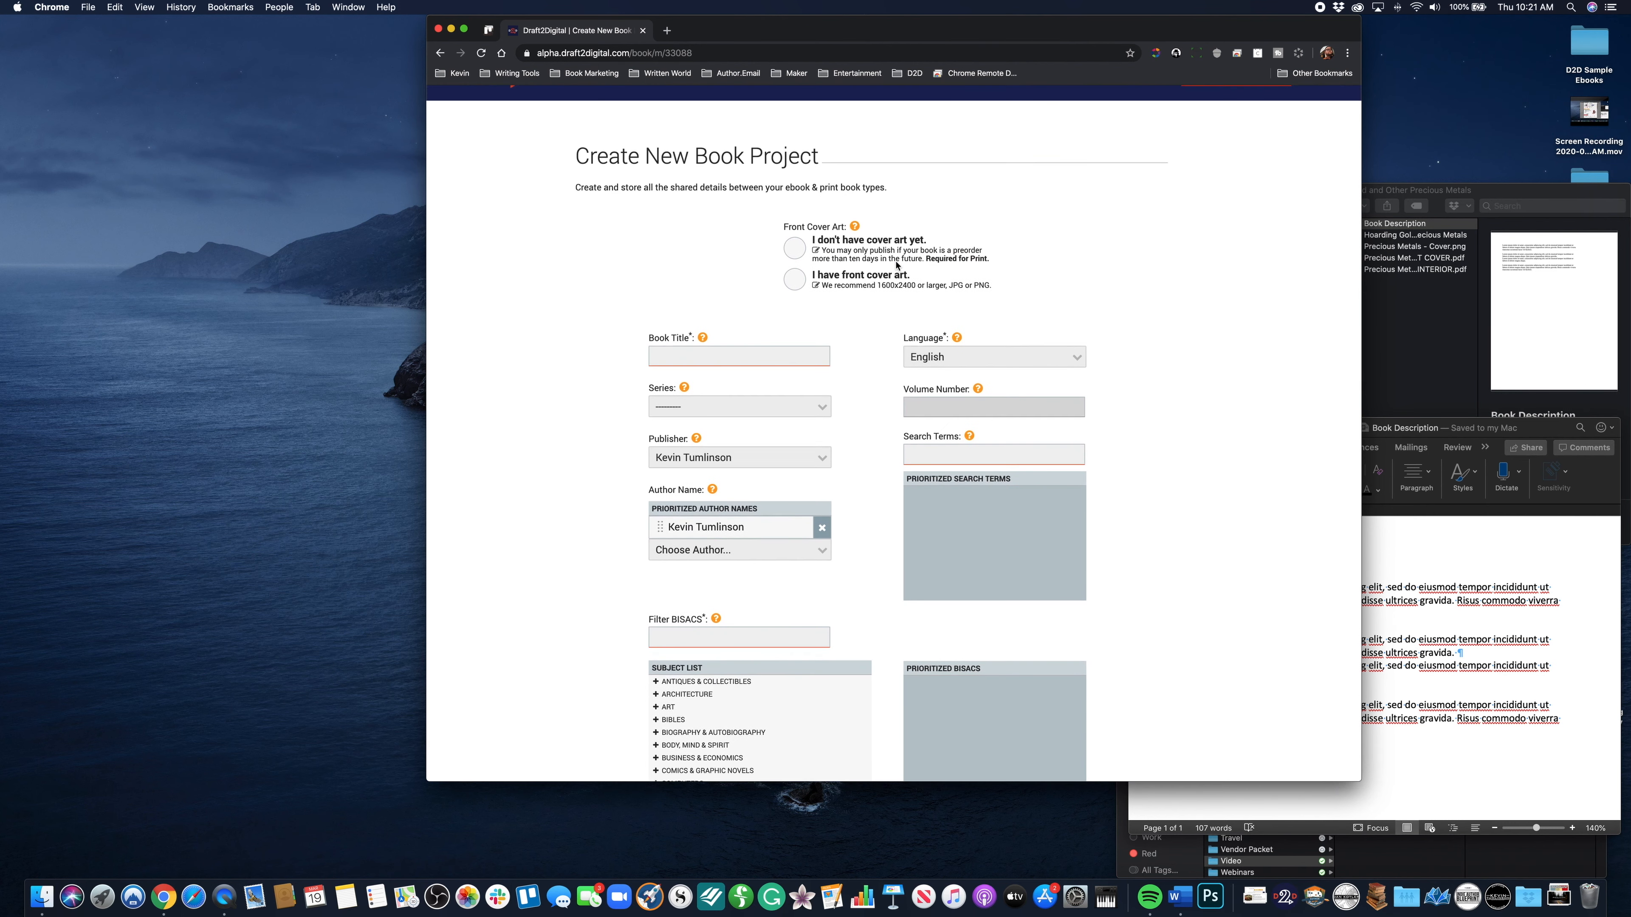
pyautogui.scroll(-5, 893, 264)
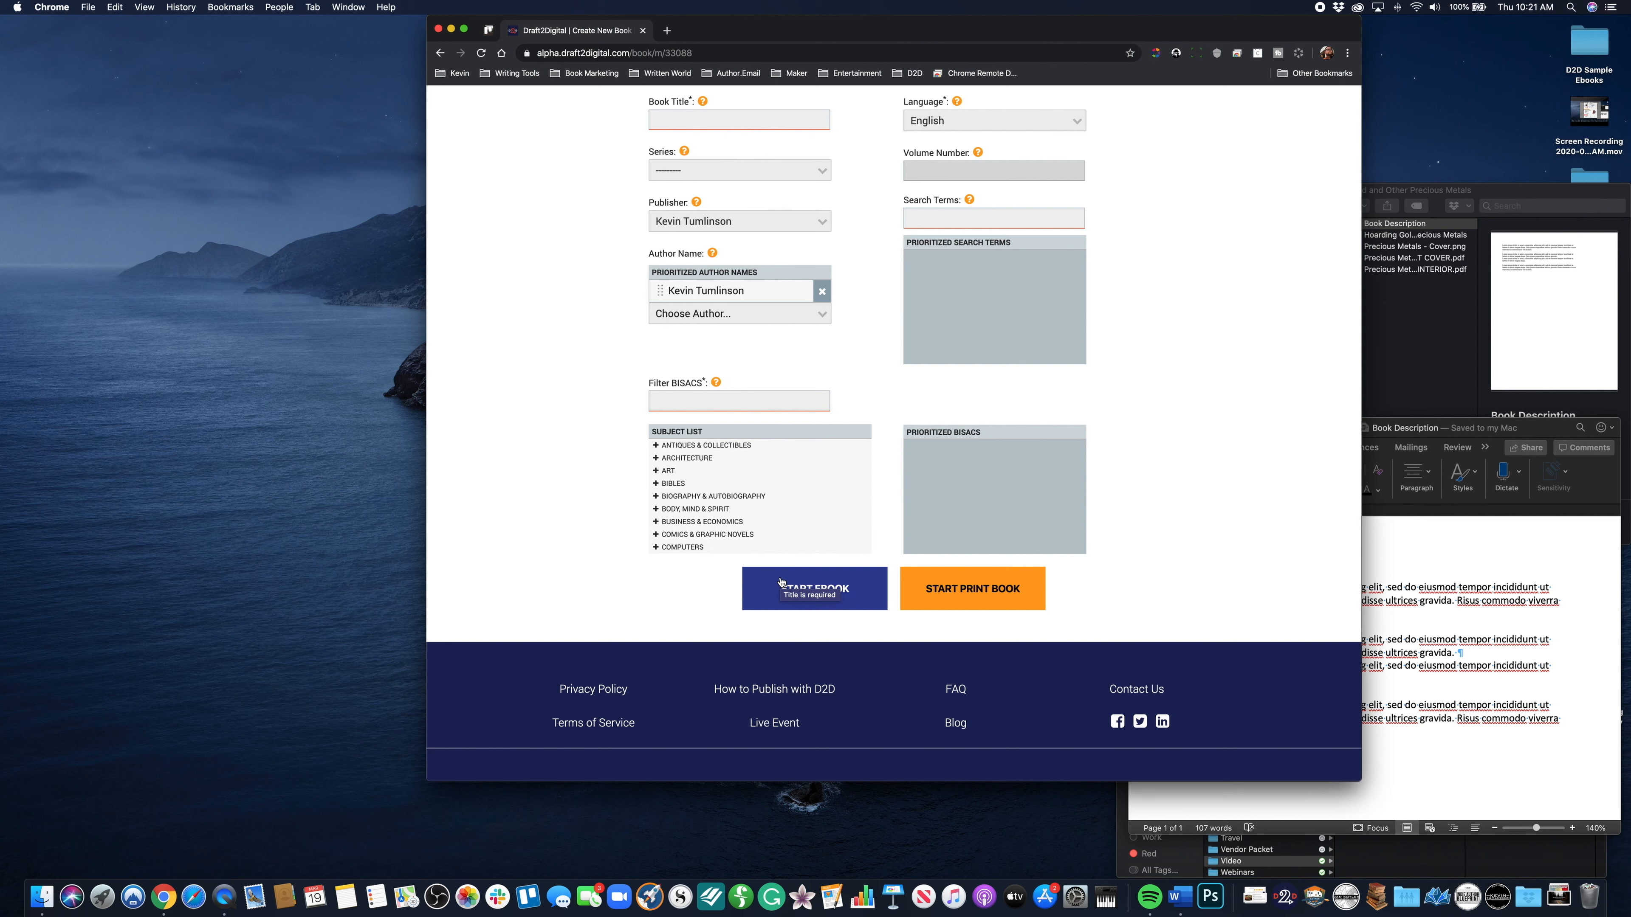
pyautogui.scroll(1, 780, 582)
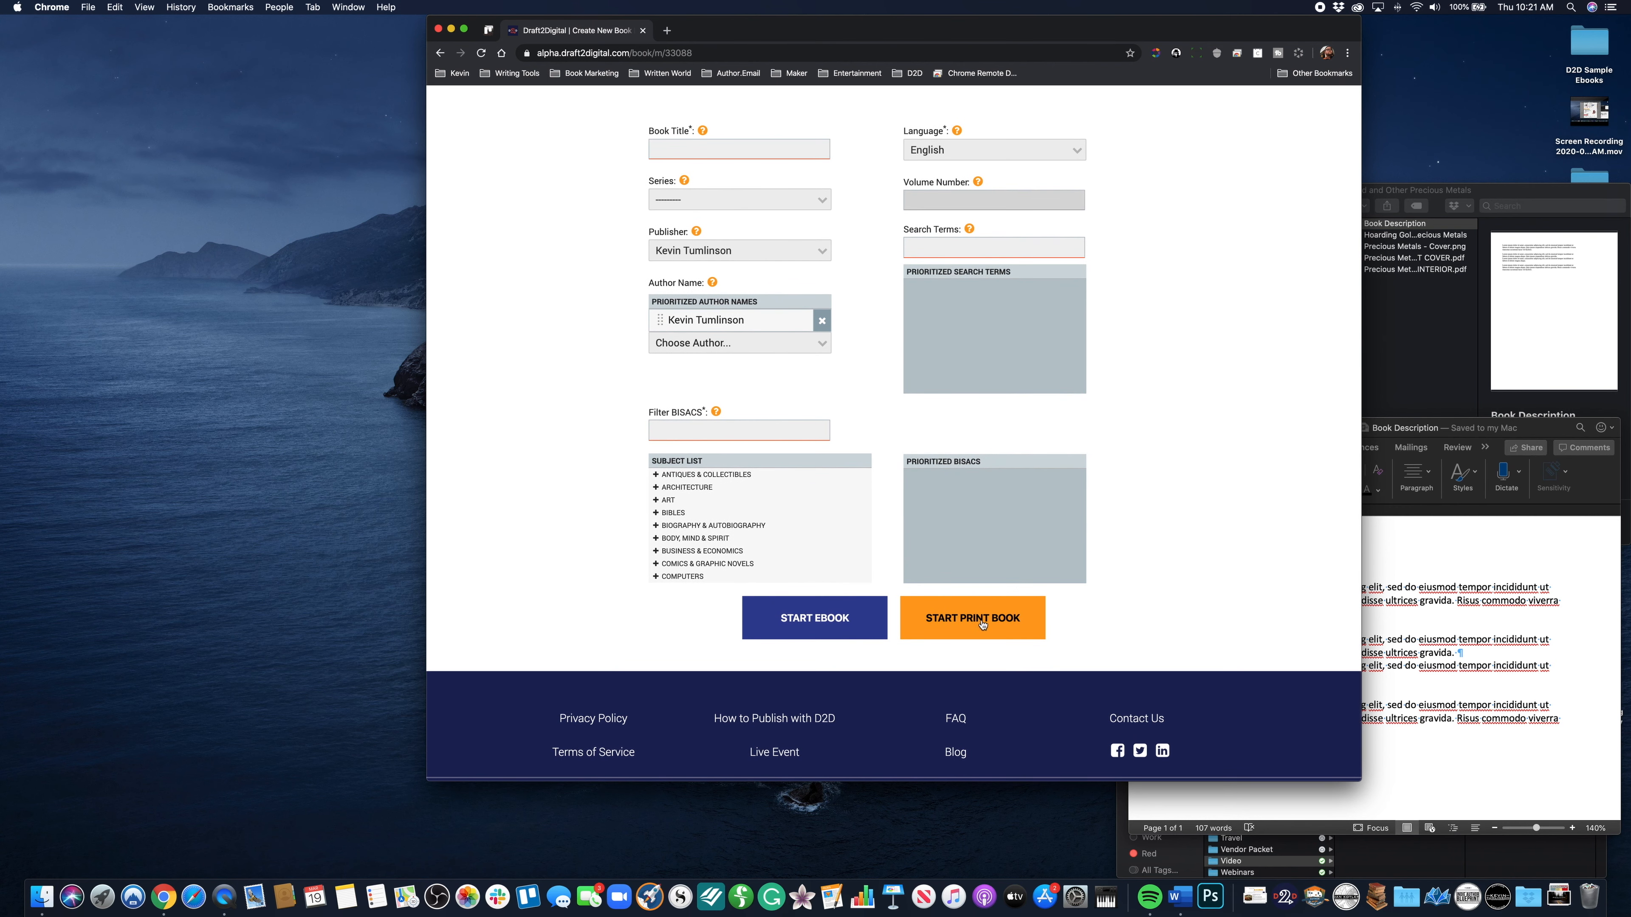
pyautogui.scroll(5, 1014, 601)
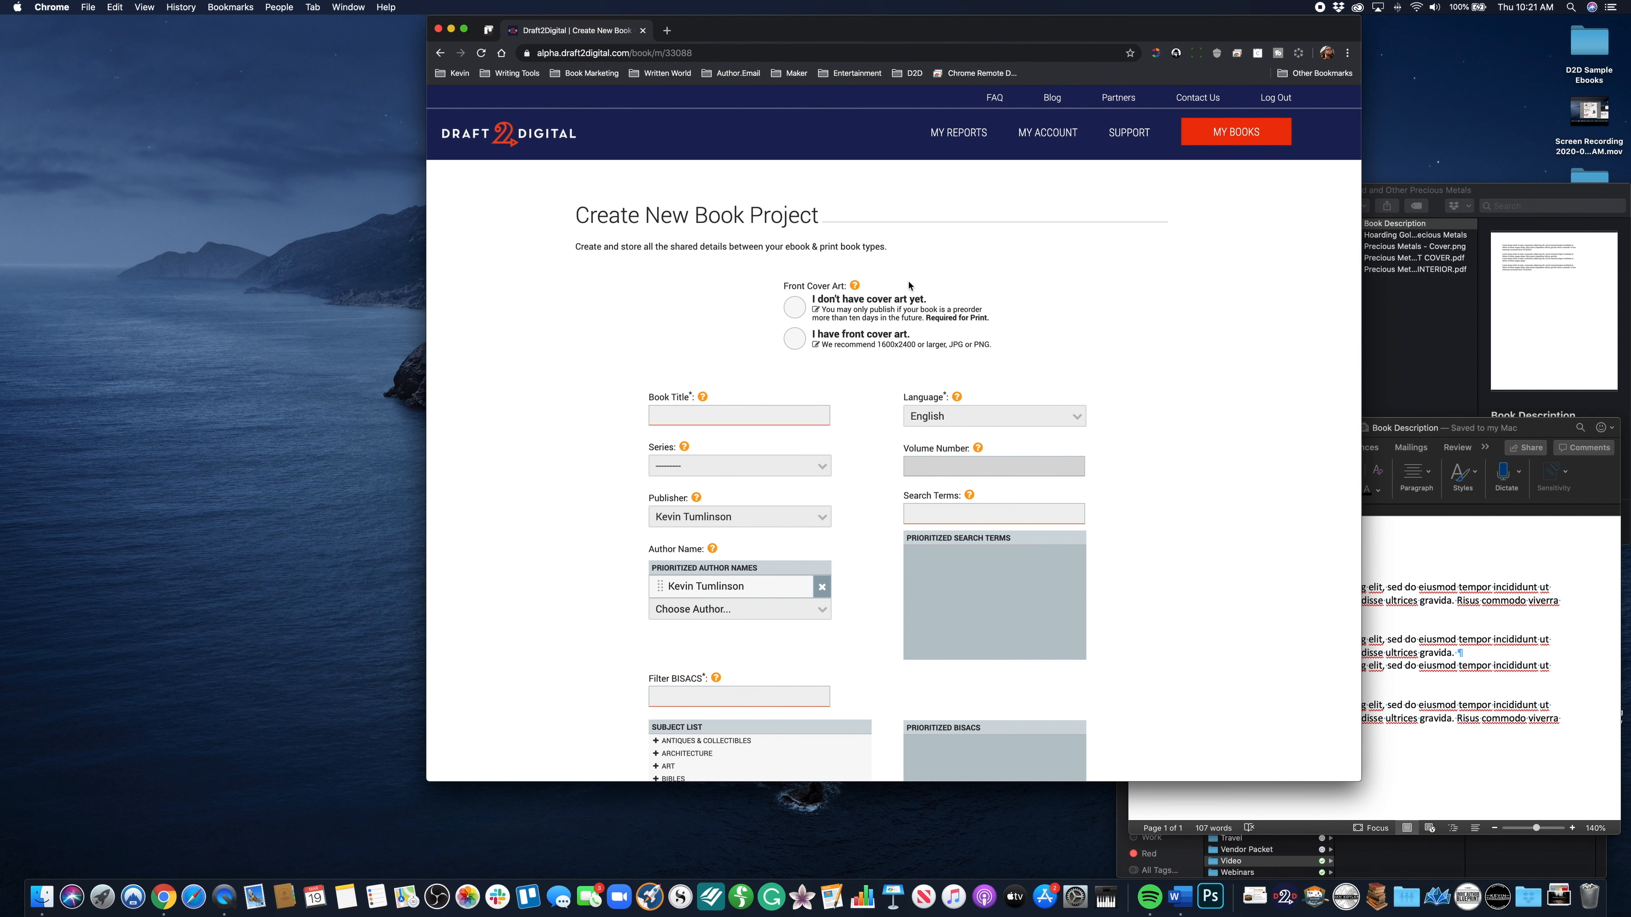
pyautogui.moveTo(856, 285)
# Switch to Finder, preview the front cover PNG and print cover PDF of Hoarding Gold and Other Precious Metals, and return to Chrome
pyautogui.click(1425, 321)
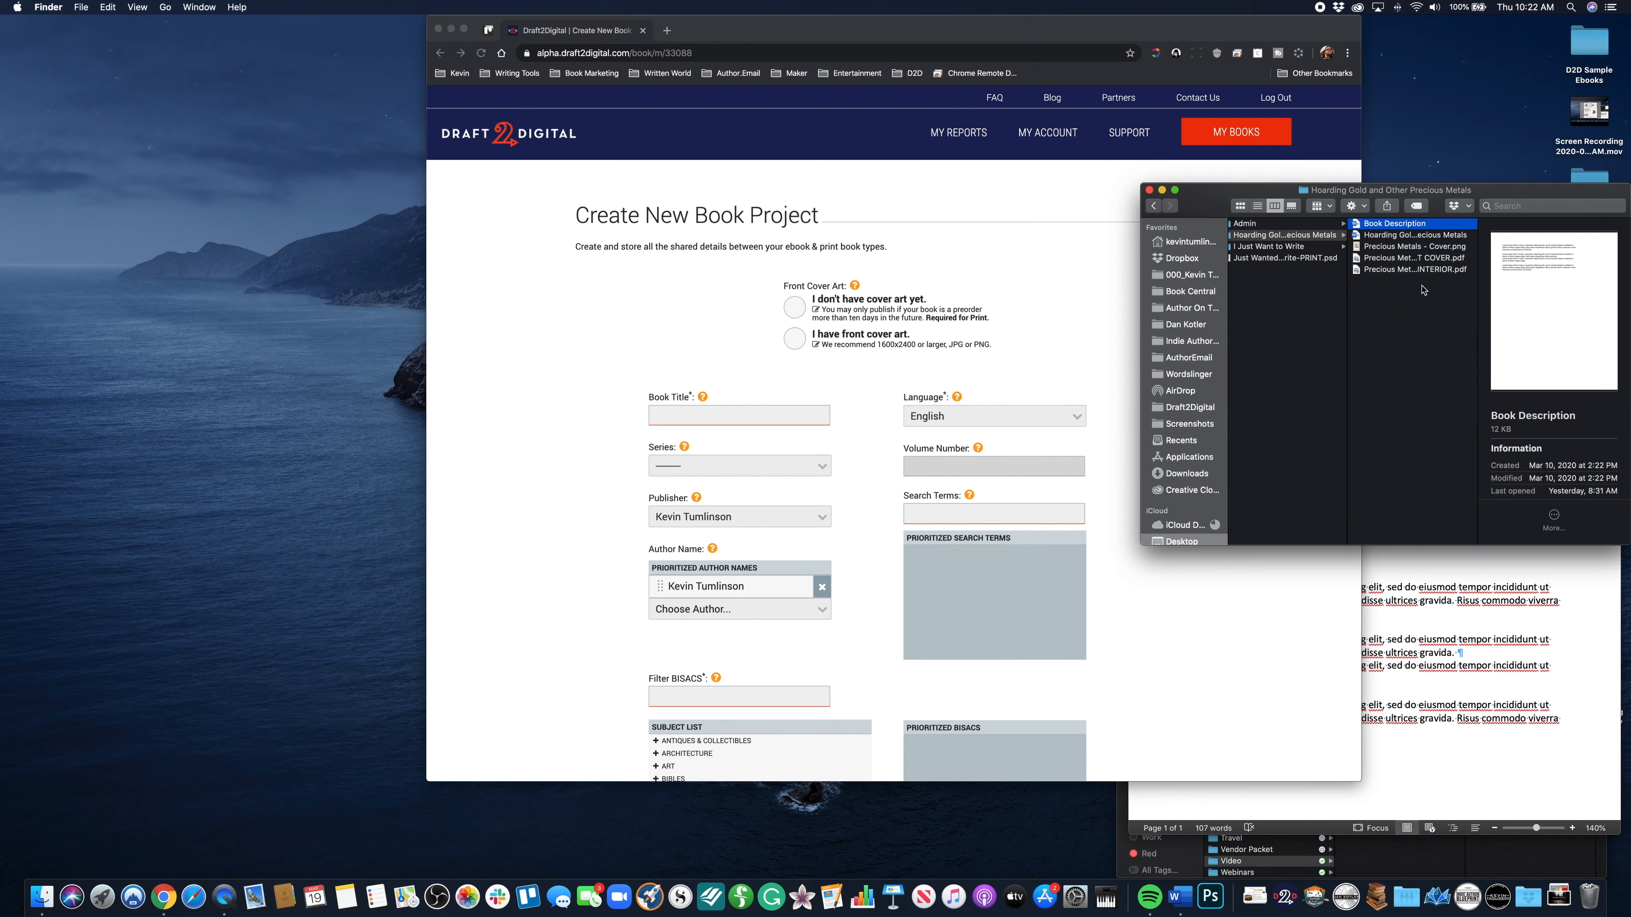
pyautogui.click(1423, 247)
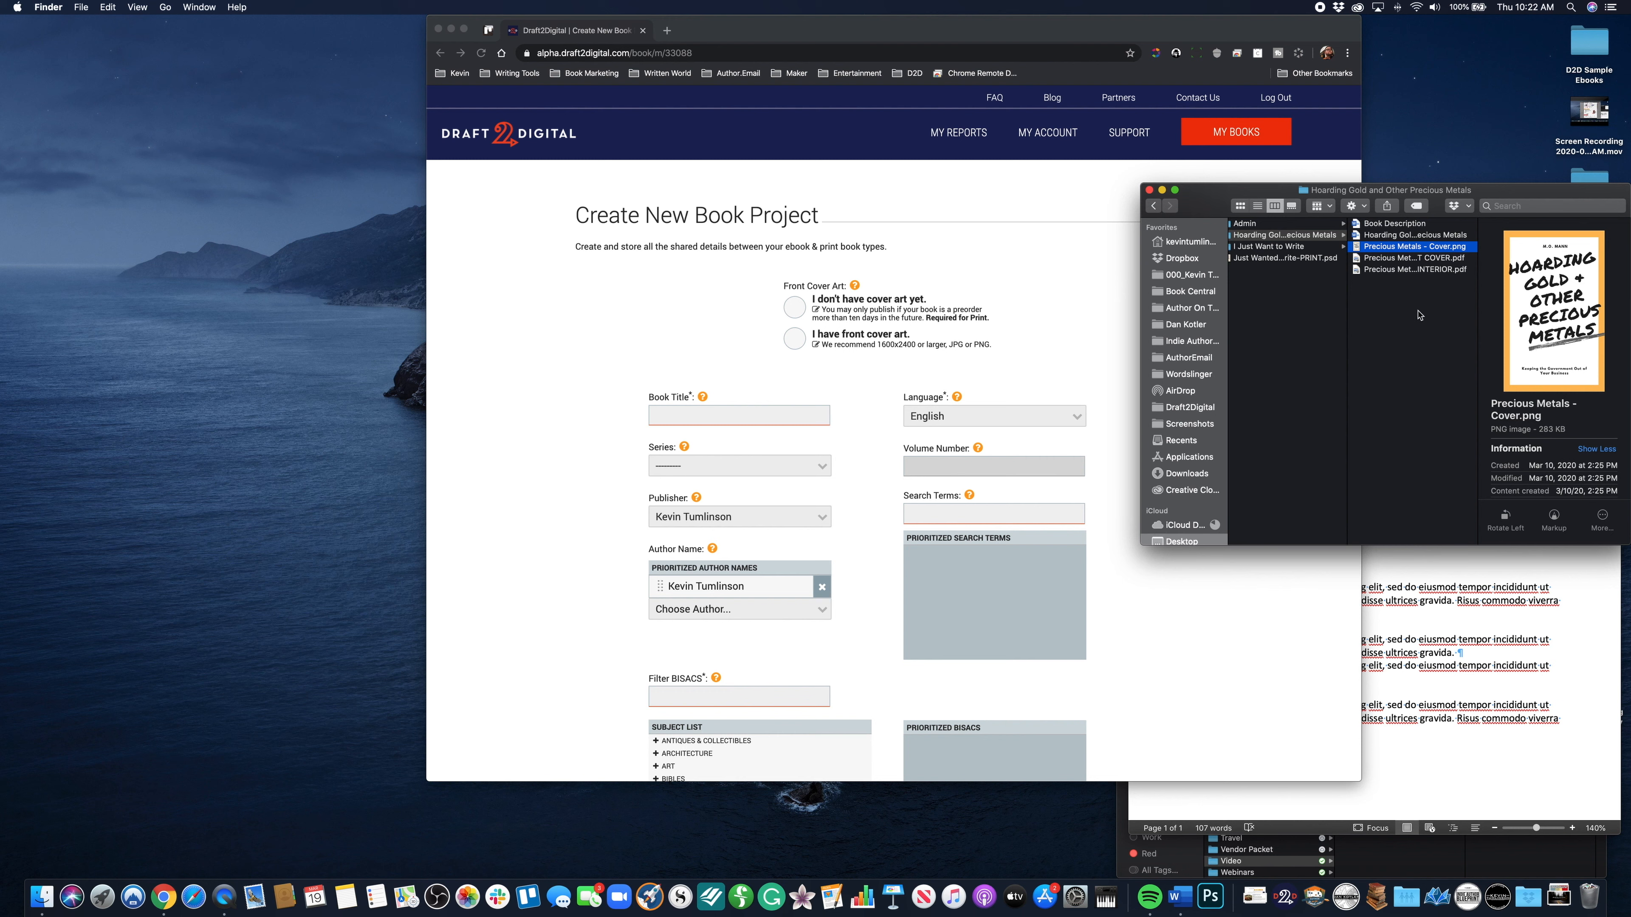
pyautogui.click(1409, 258)
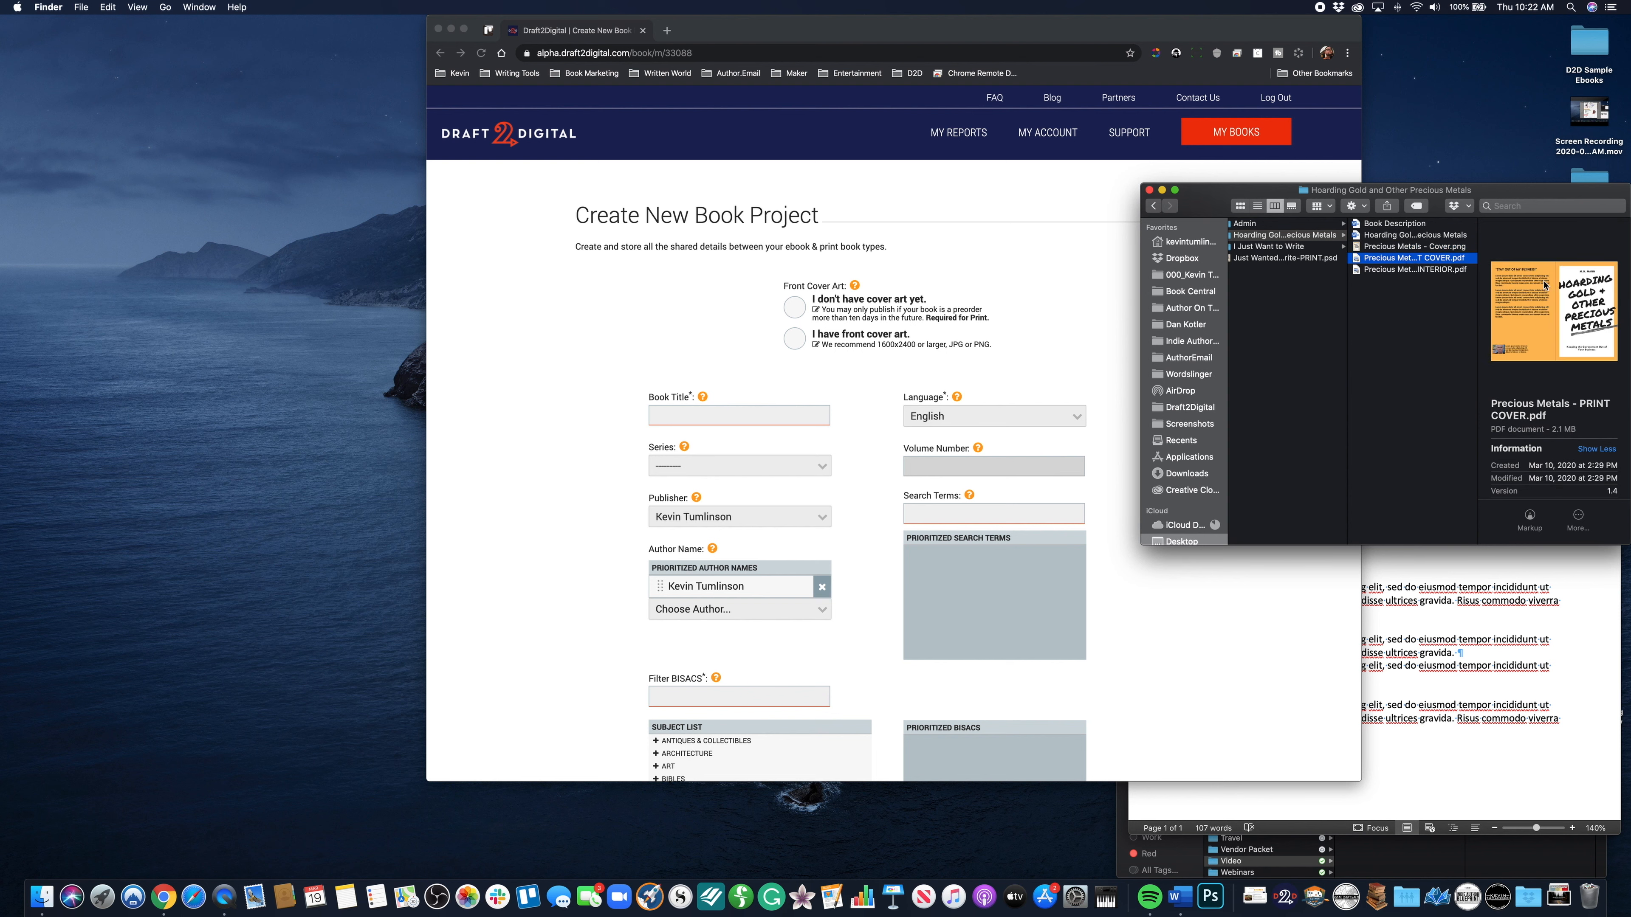
pyautogui.click(1448, 245)
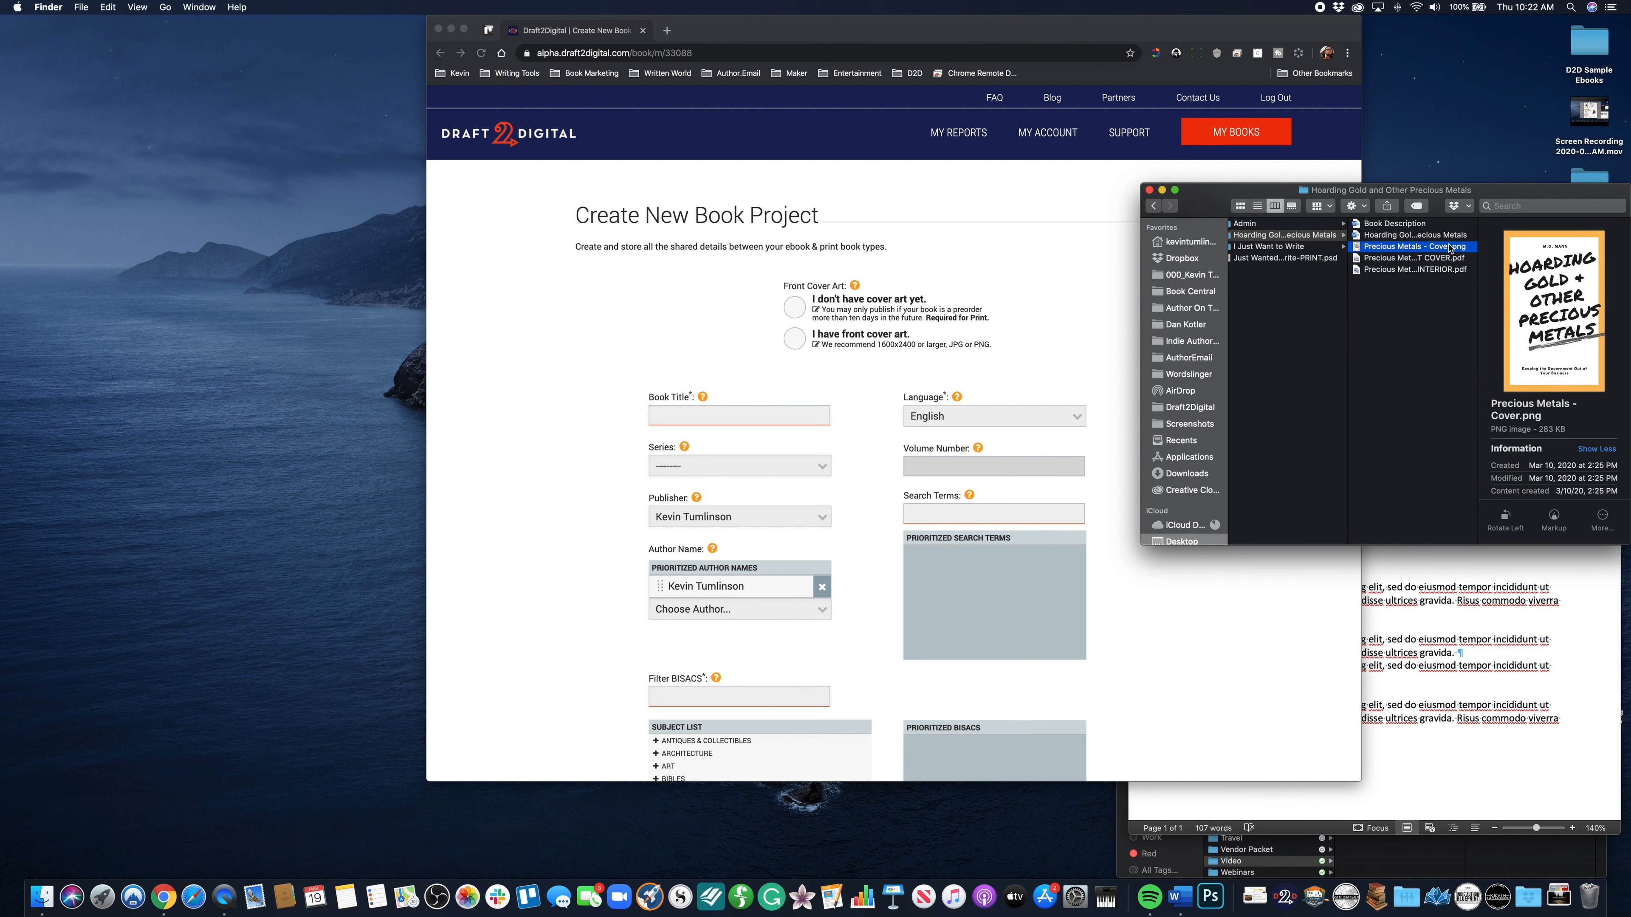
pyautogui.click(1398, 341)
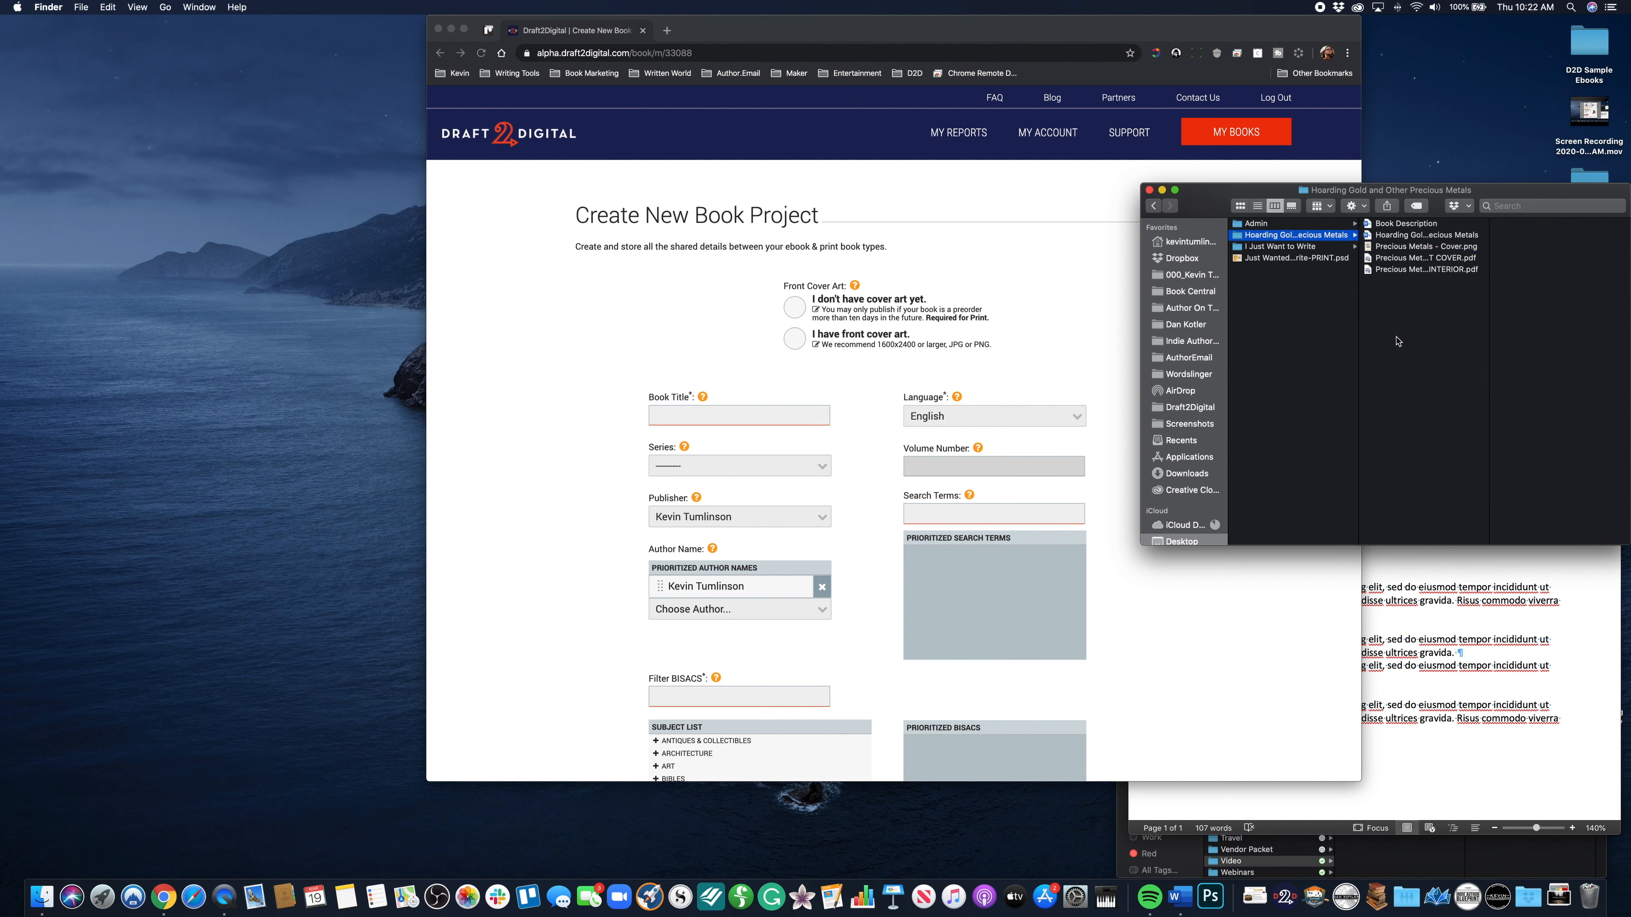
pyautogui.click(1406, 248)
pyautogui.click(1250, 28)
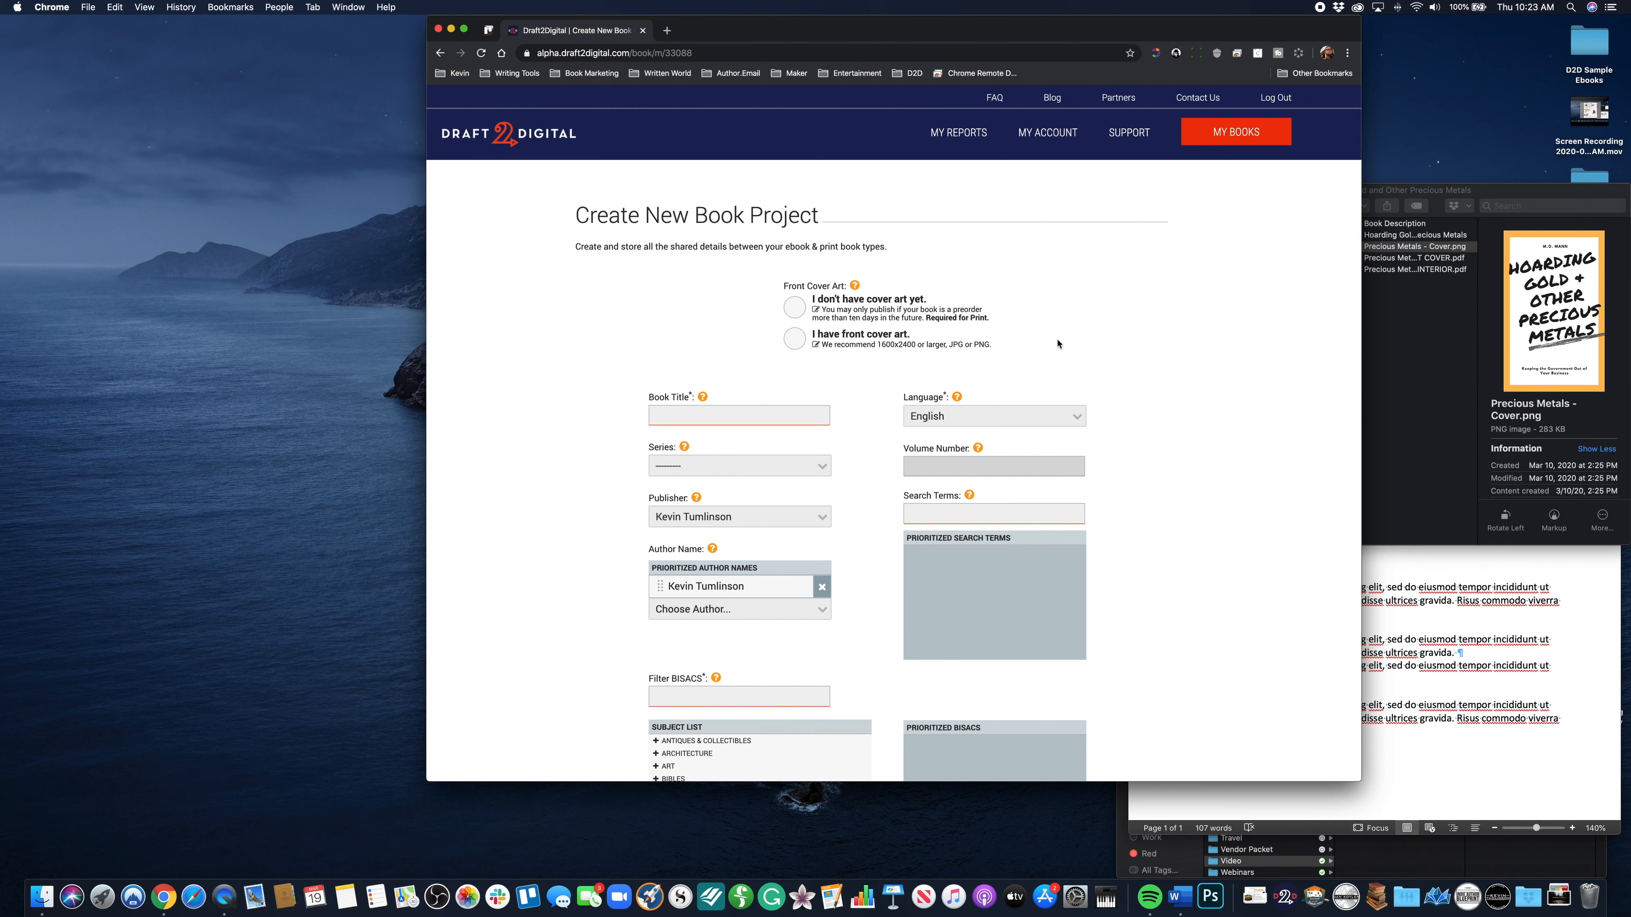
pyautogui.click(1435, 308)
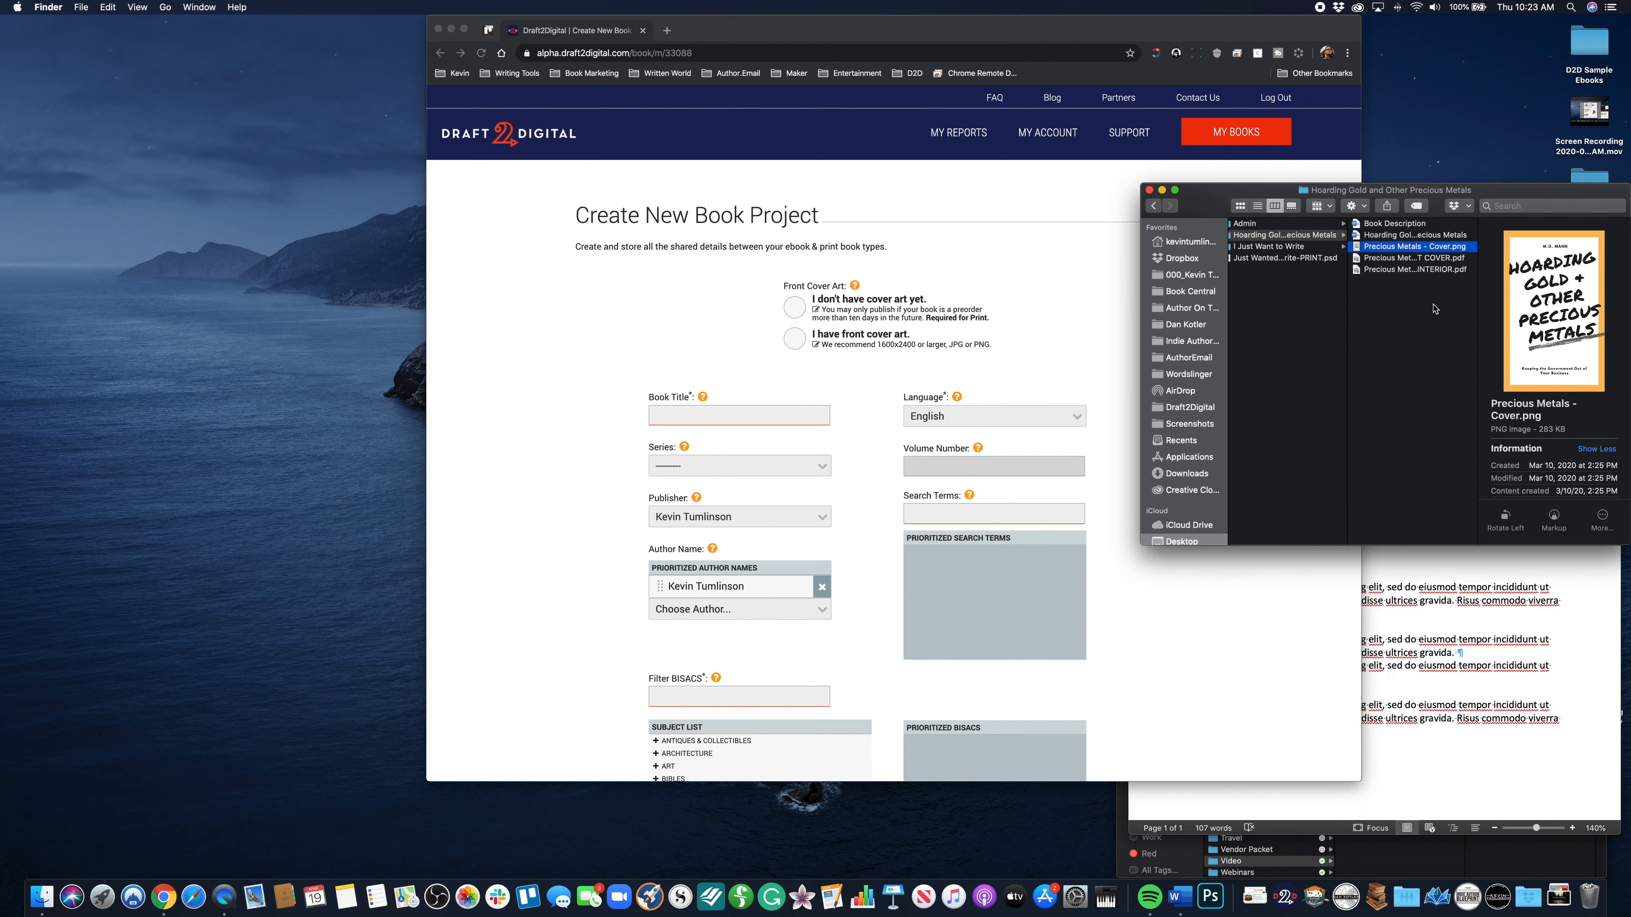
pyautogui.click(992, 306)
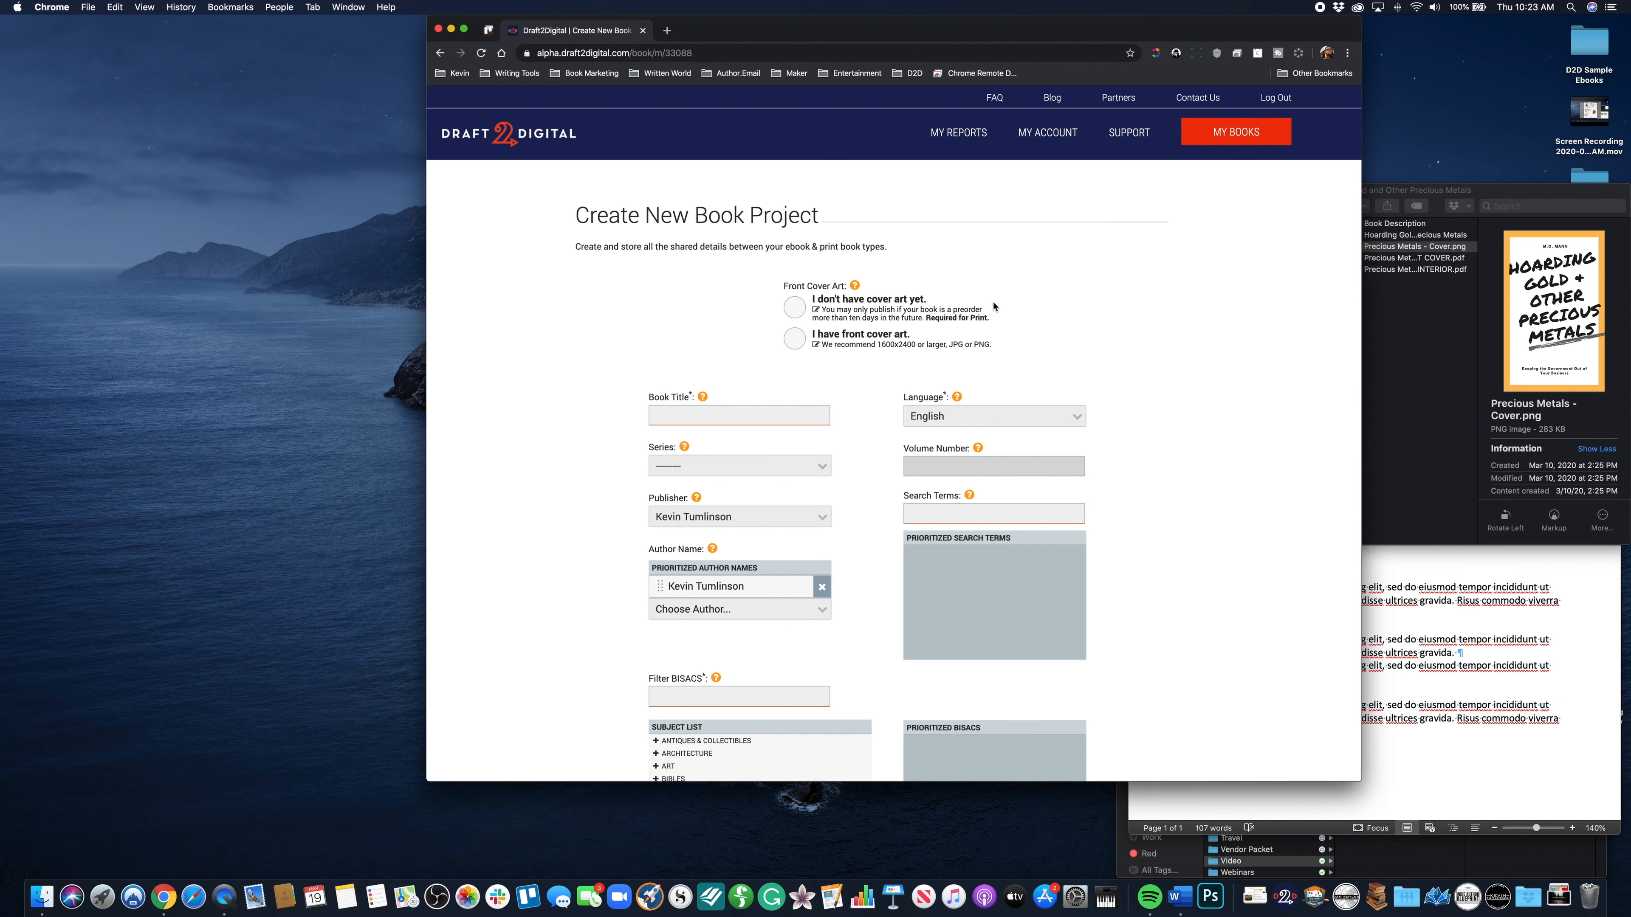
# Indicate that front cover art is available and upload Precious Metals - Cover.png as the cover image
pyautogui.click(796, 309)
pyautogui.click(794, 339)
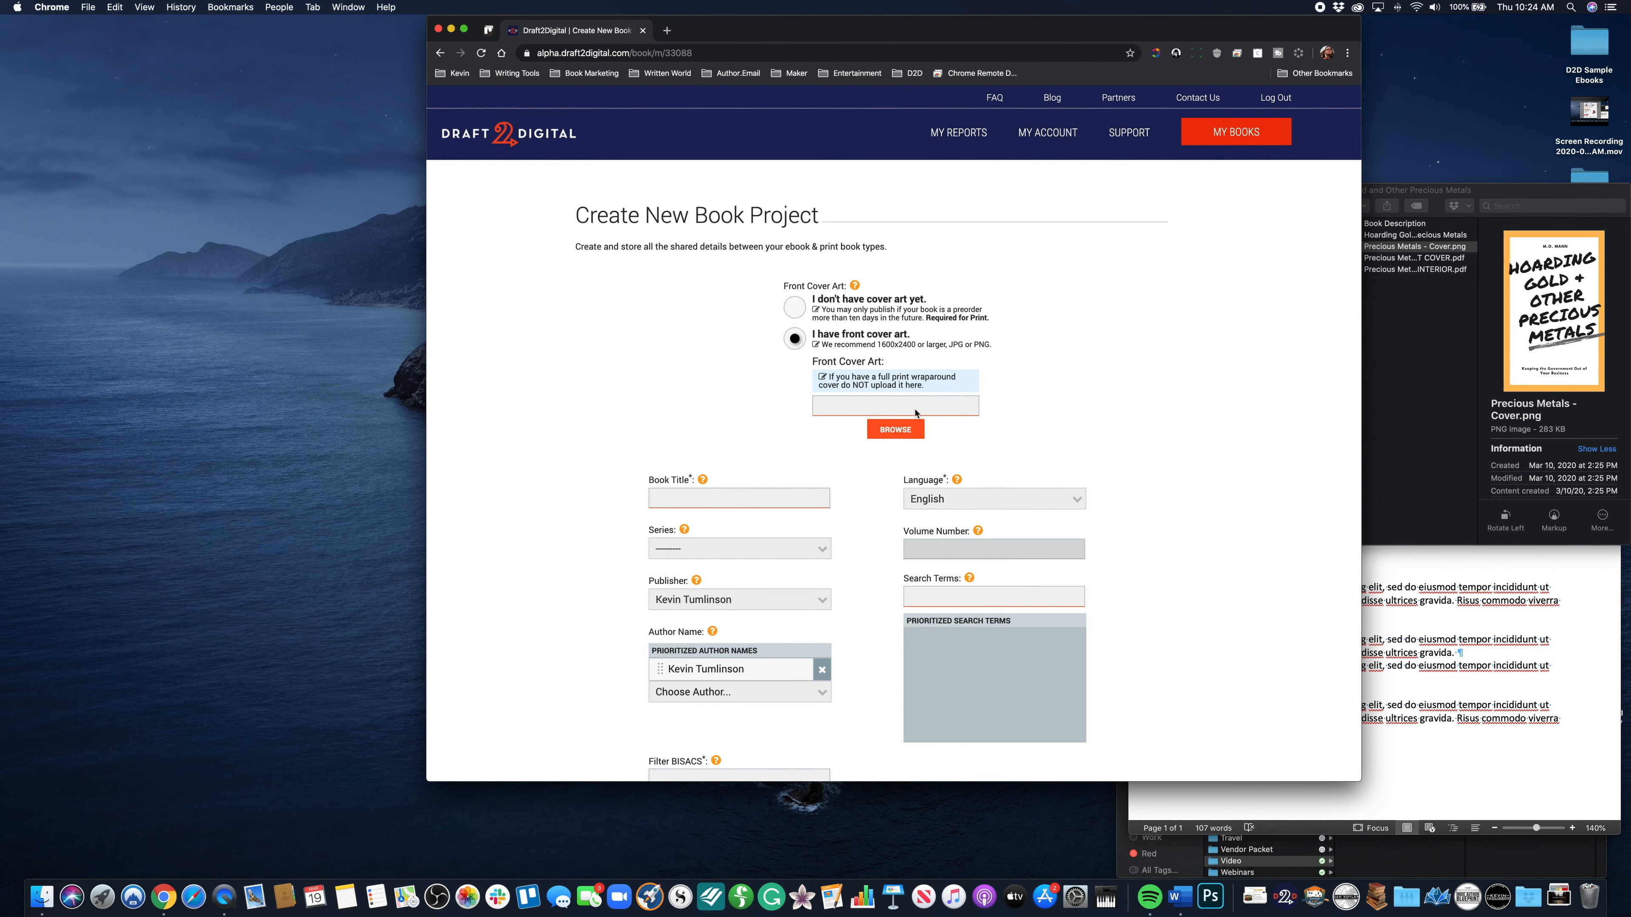
pyautogui.click(897, 433)
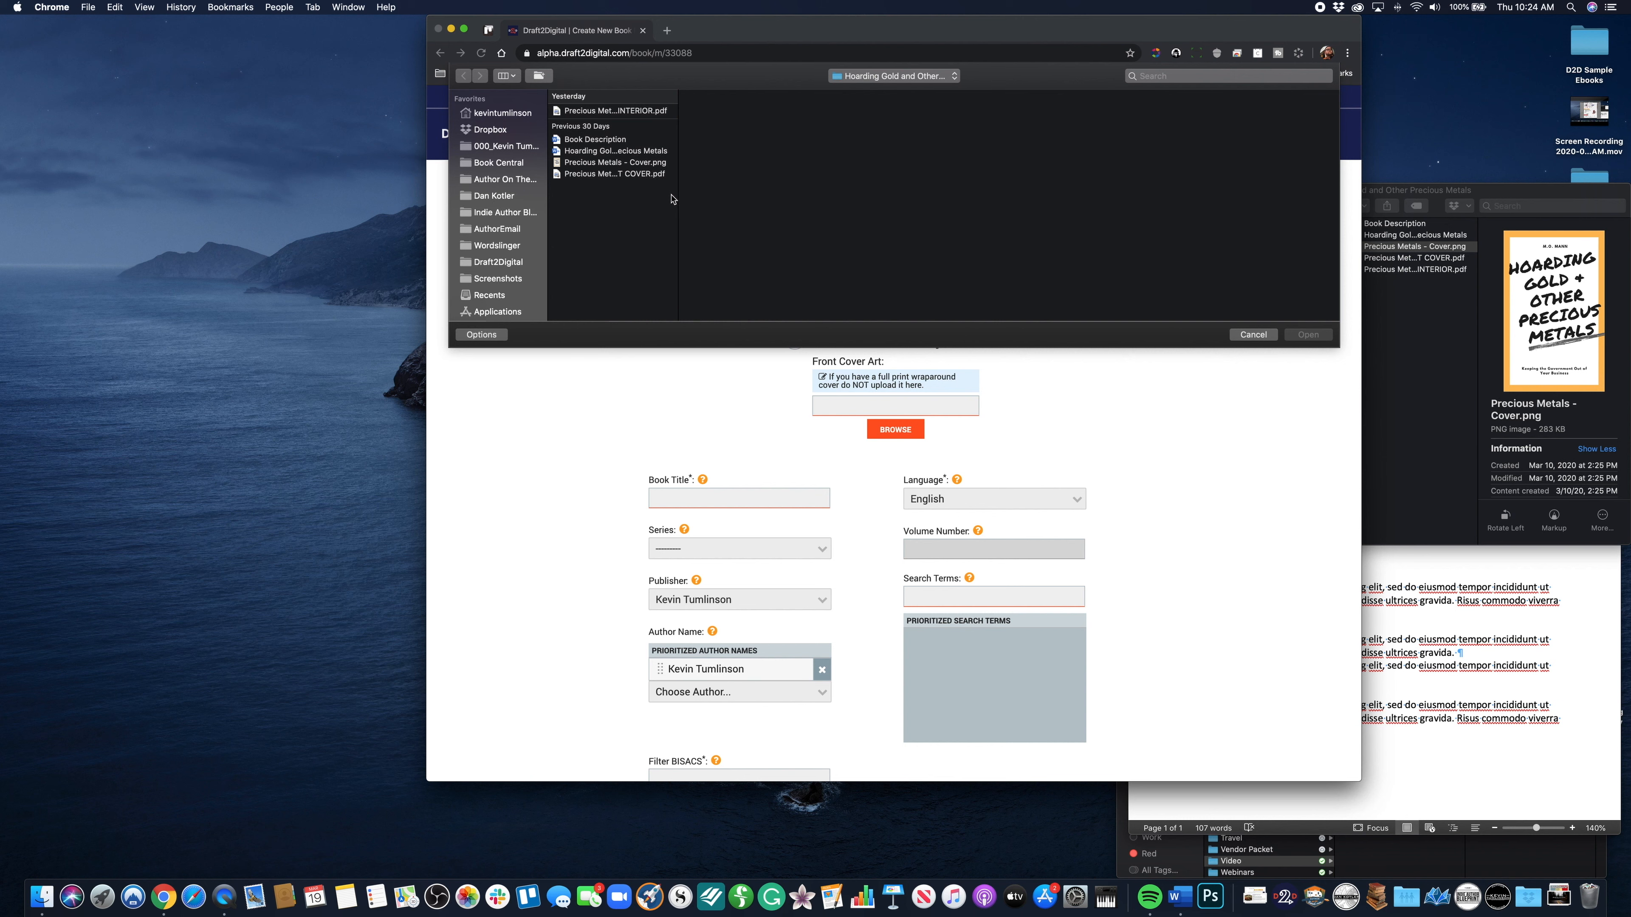
pyautogui.click(626, 162)
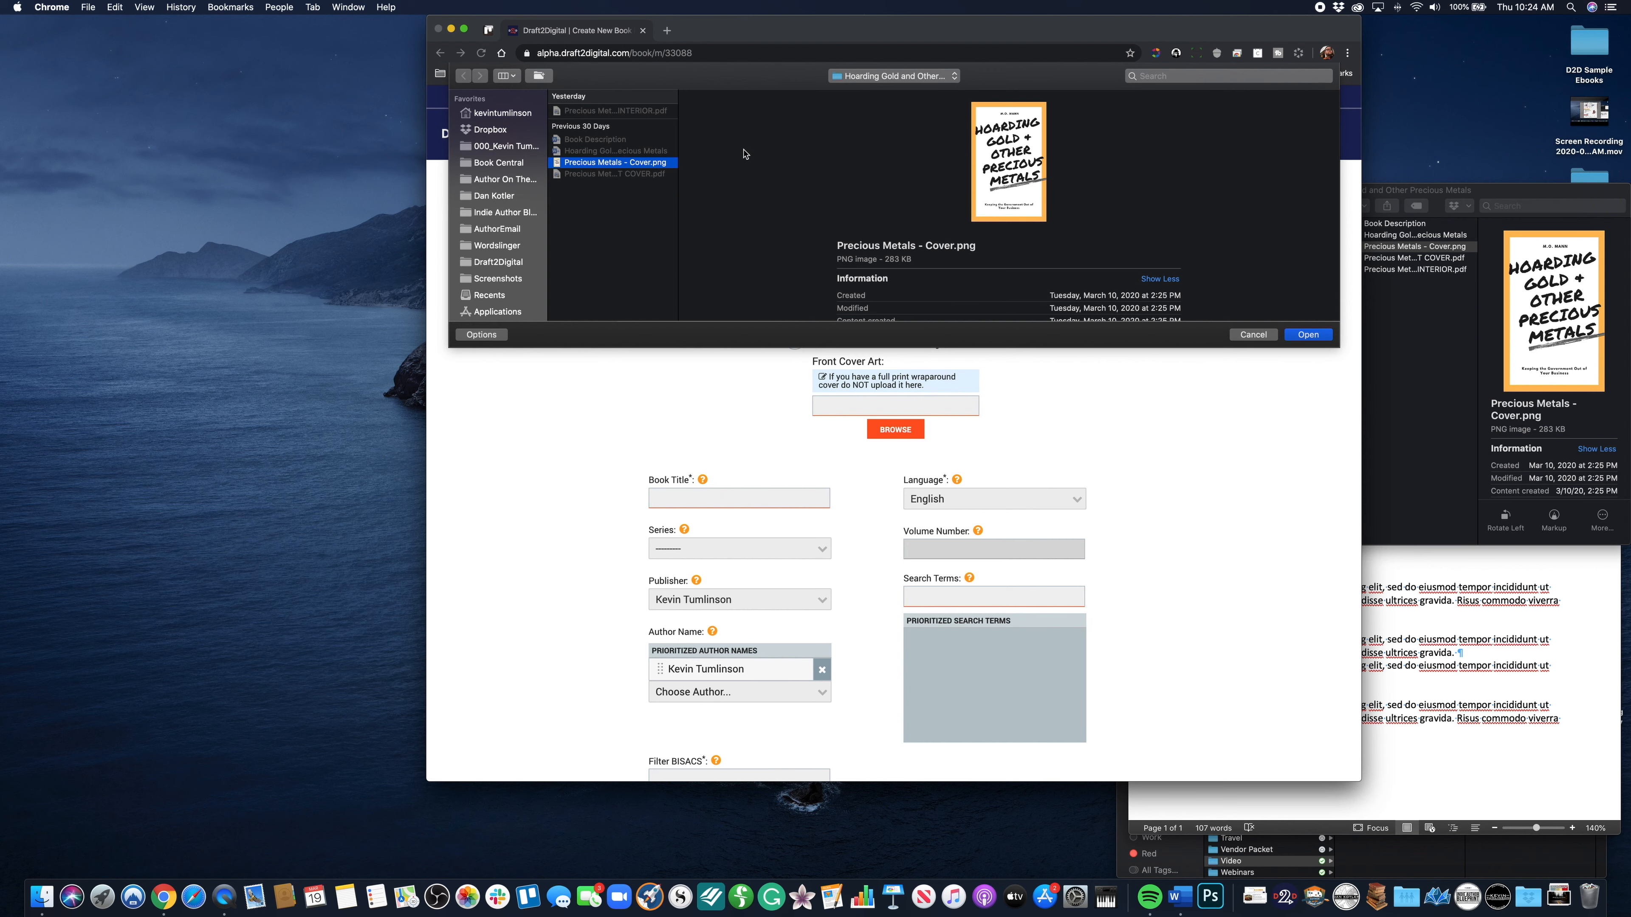
pyautogui.click(1307, 335)
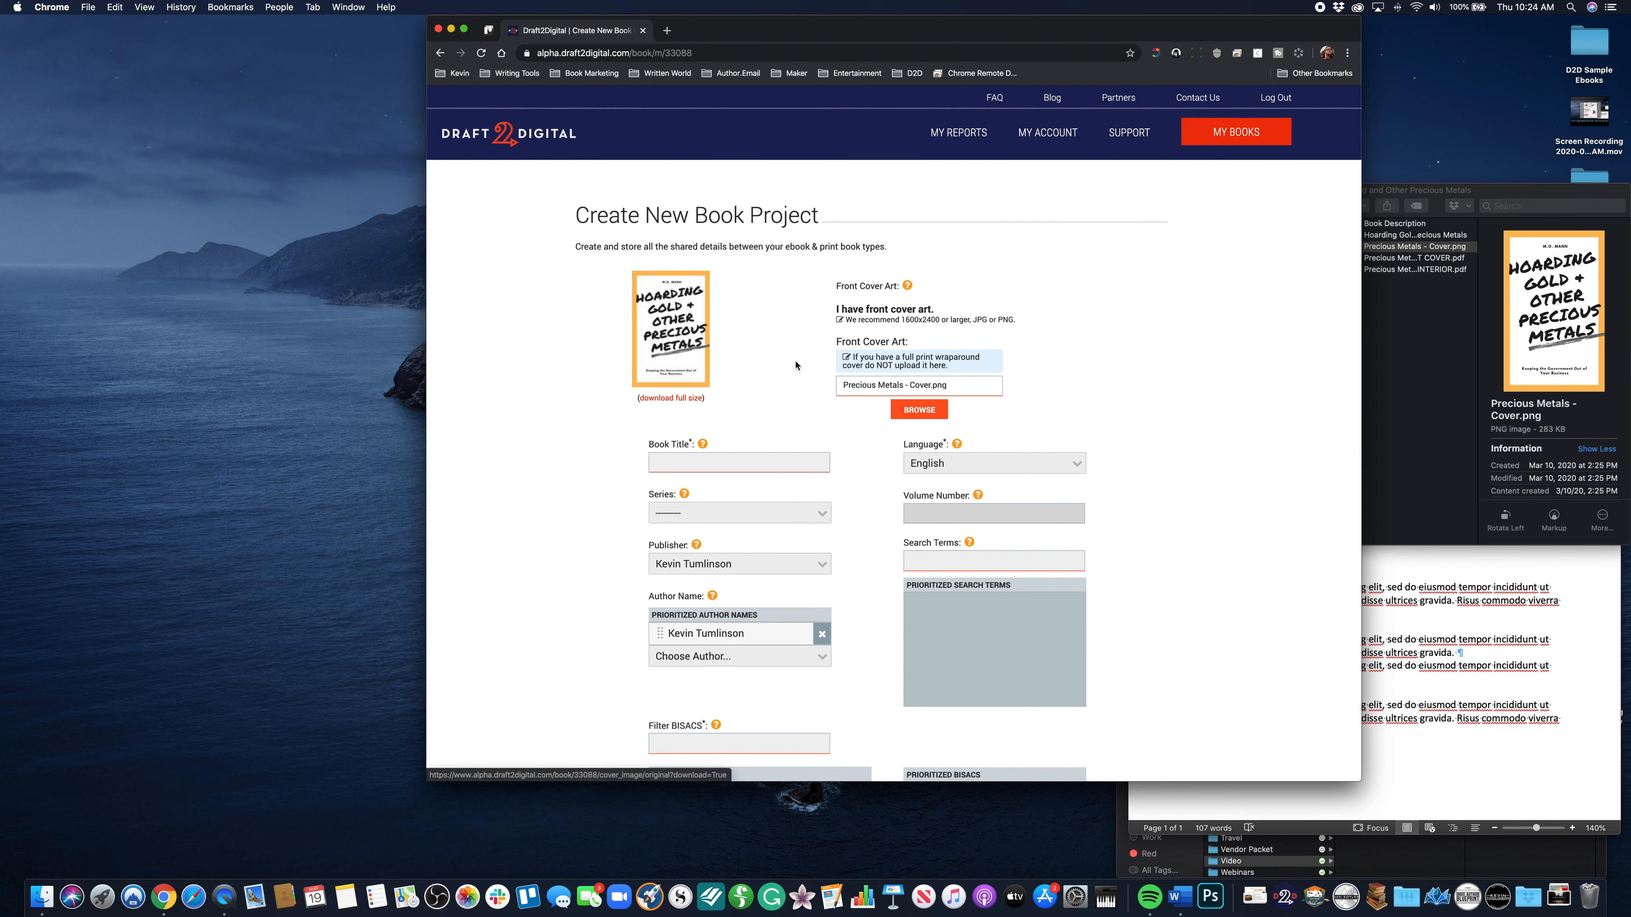
# Enter "Hoarding Gold & Other Precious Metals" as the book title
pyautogui.scroll(-3, 794, 357)
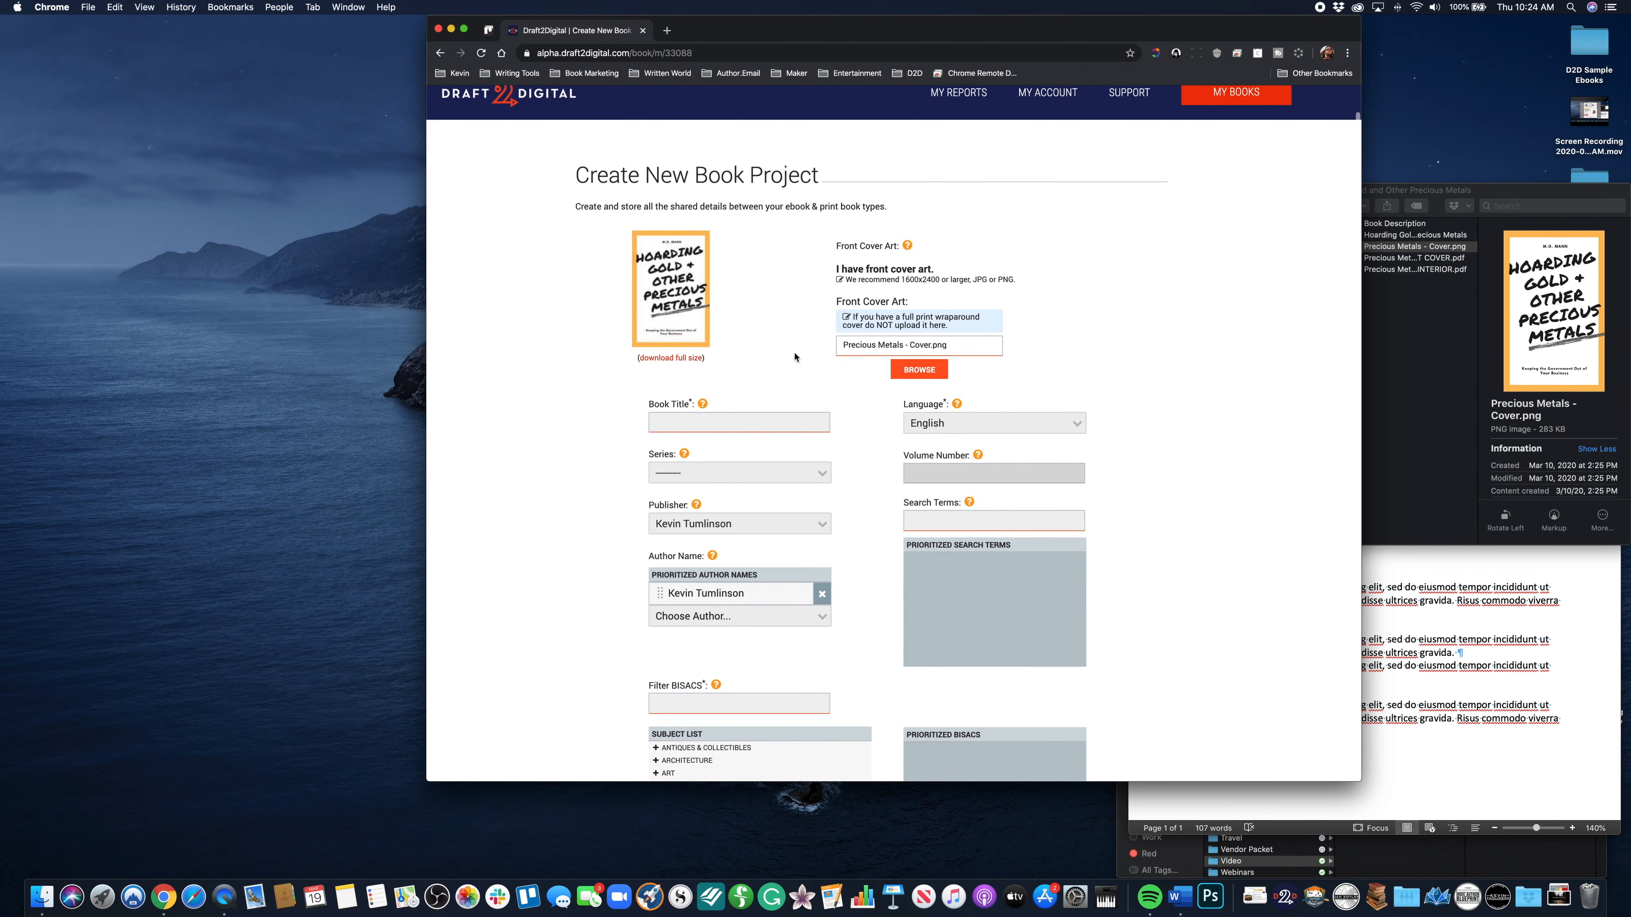
pyautogui.click(740, 364)
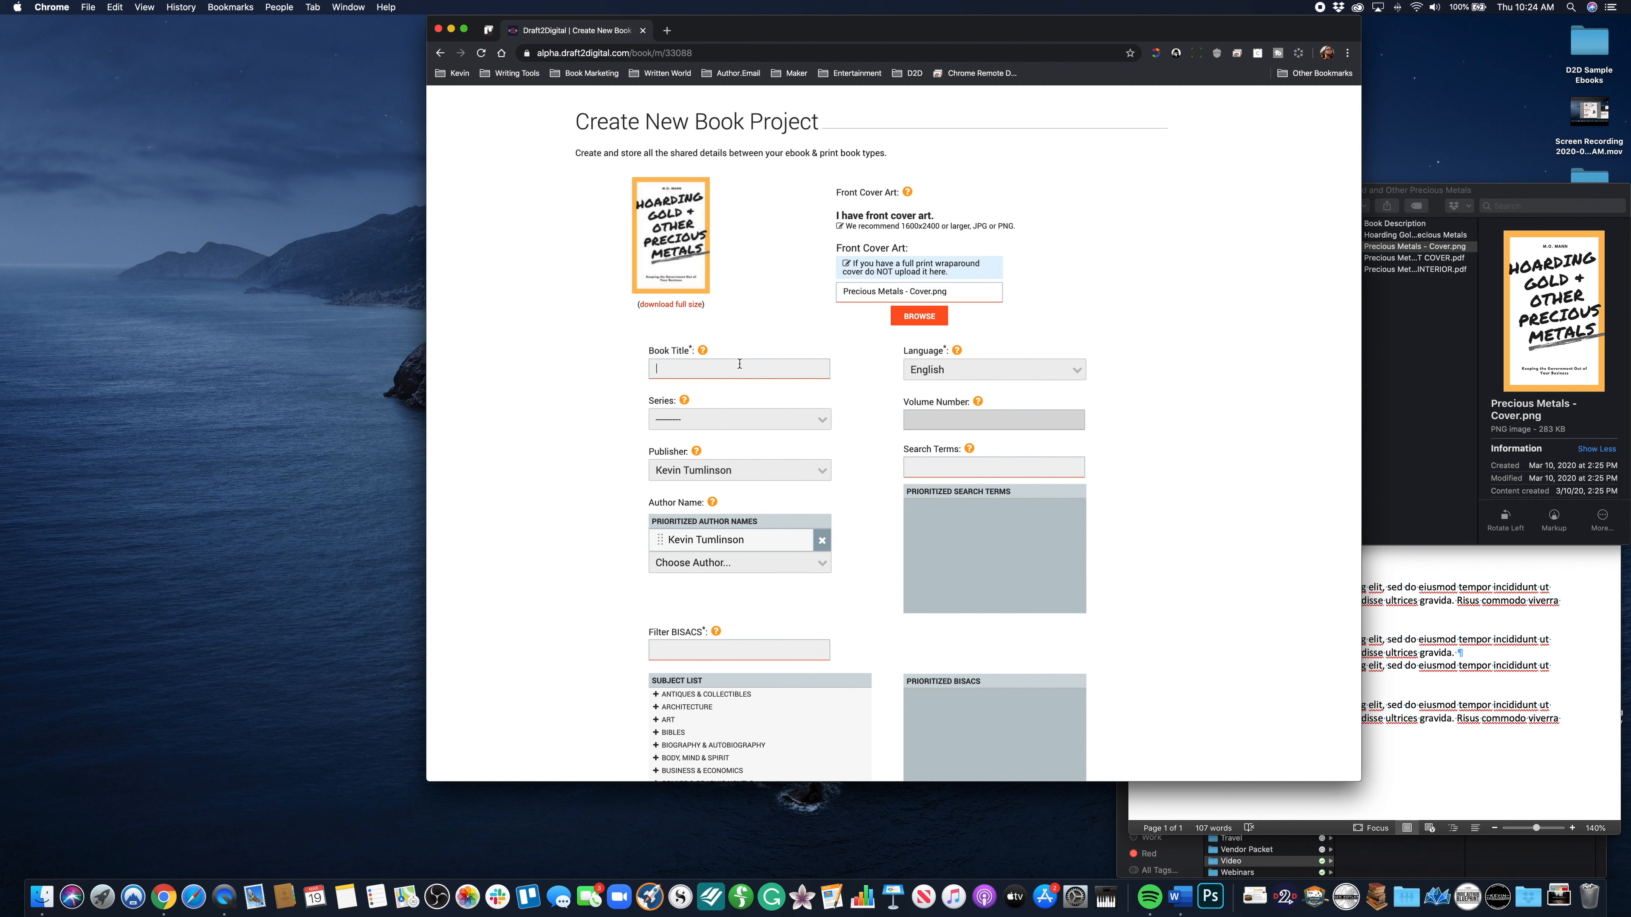
pyautogui.write('Hoarding Gold & Other Precious Metals')
# Assign the book to the Get Off My Lawn series as volume 2, with Grumpy Guy Publishing as the publisher
pyautogui.click(730, 421)
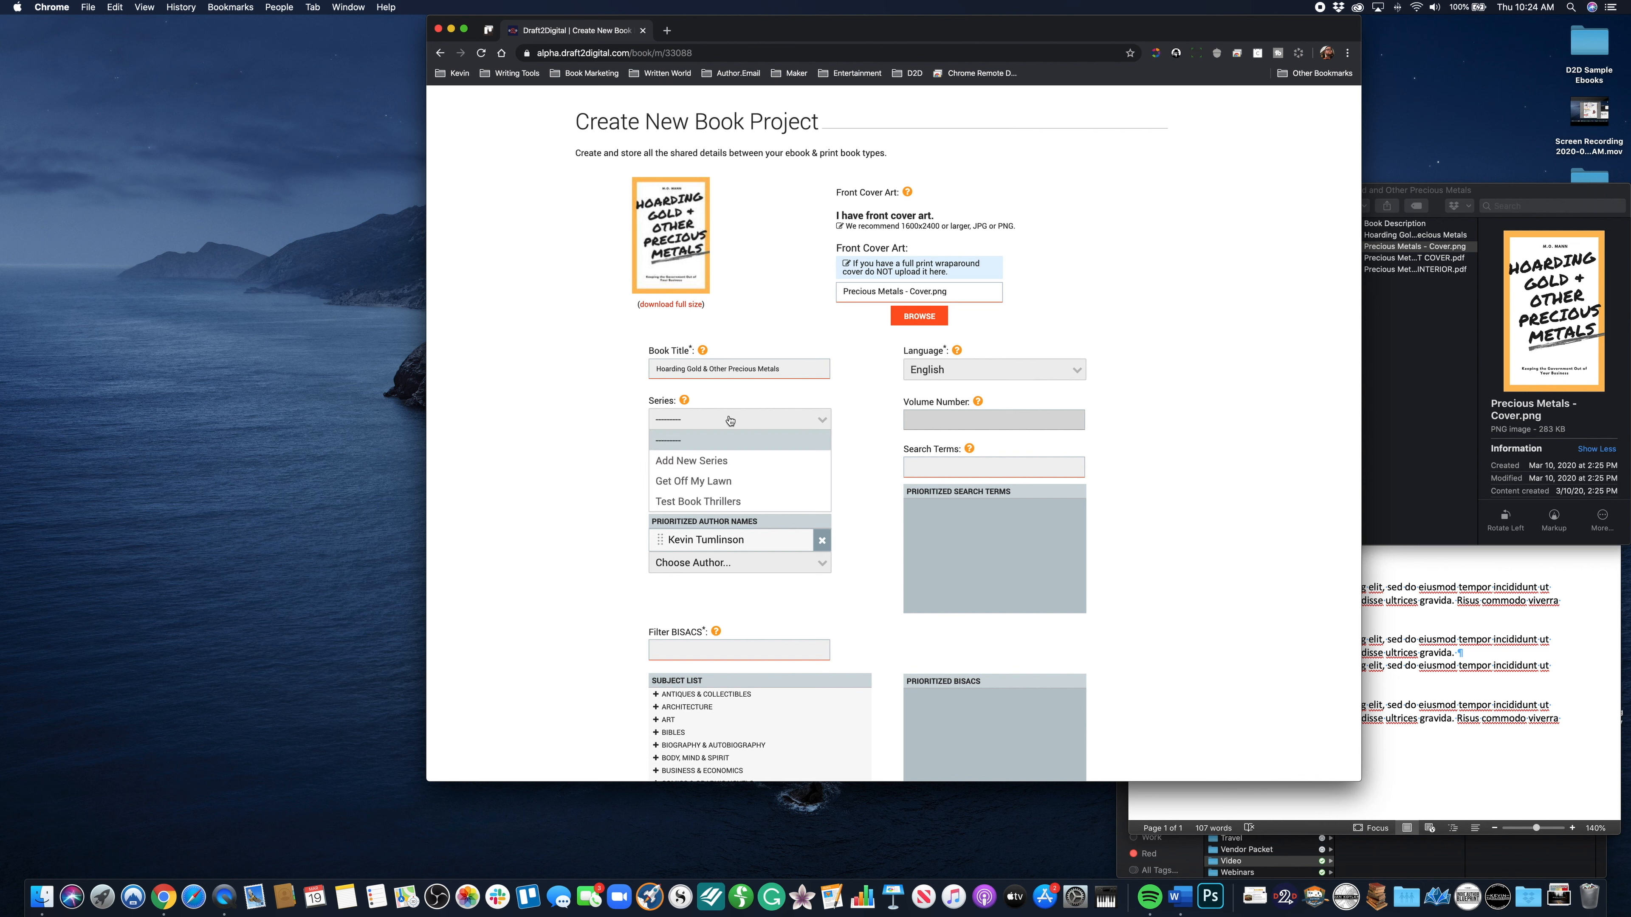
pyautogui.click(720, 482)
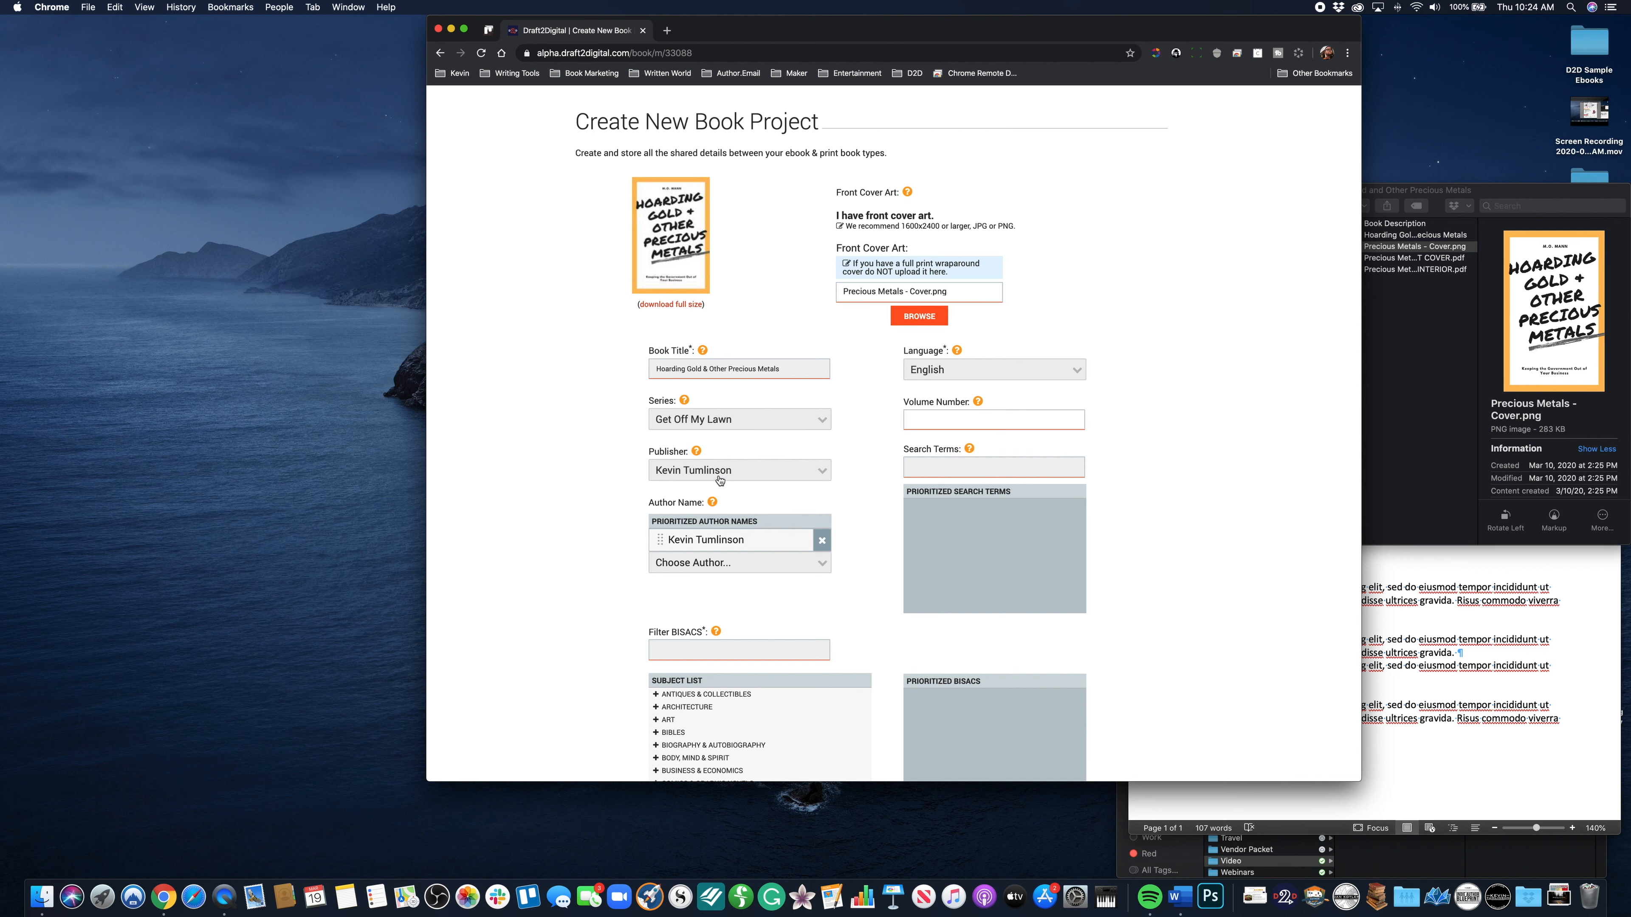
pyautogui.click(815, 472)
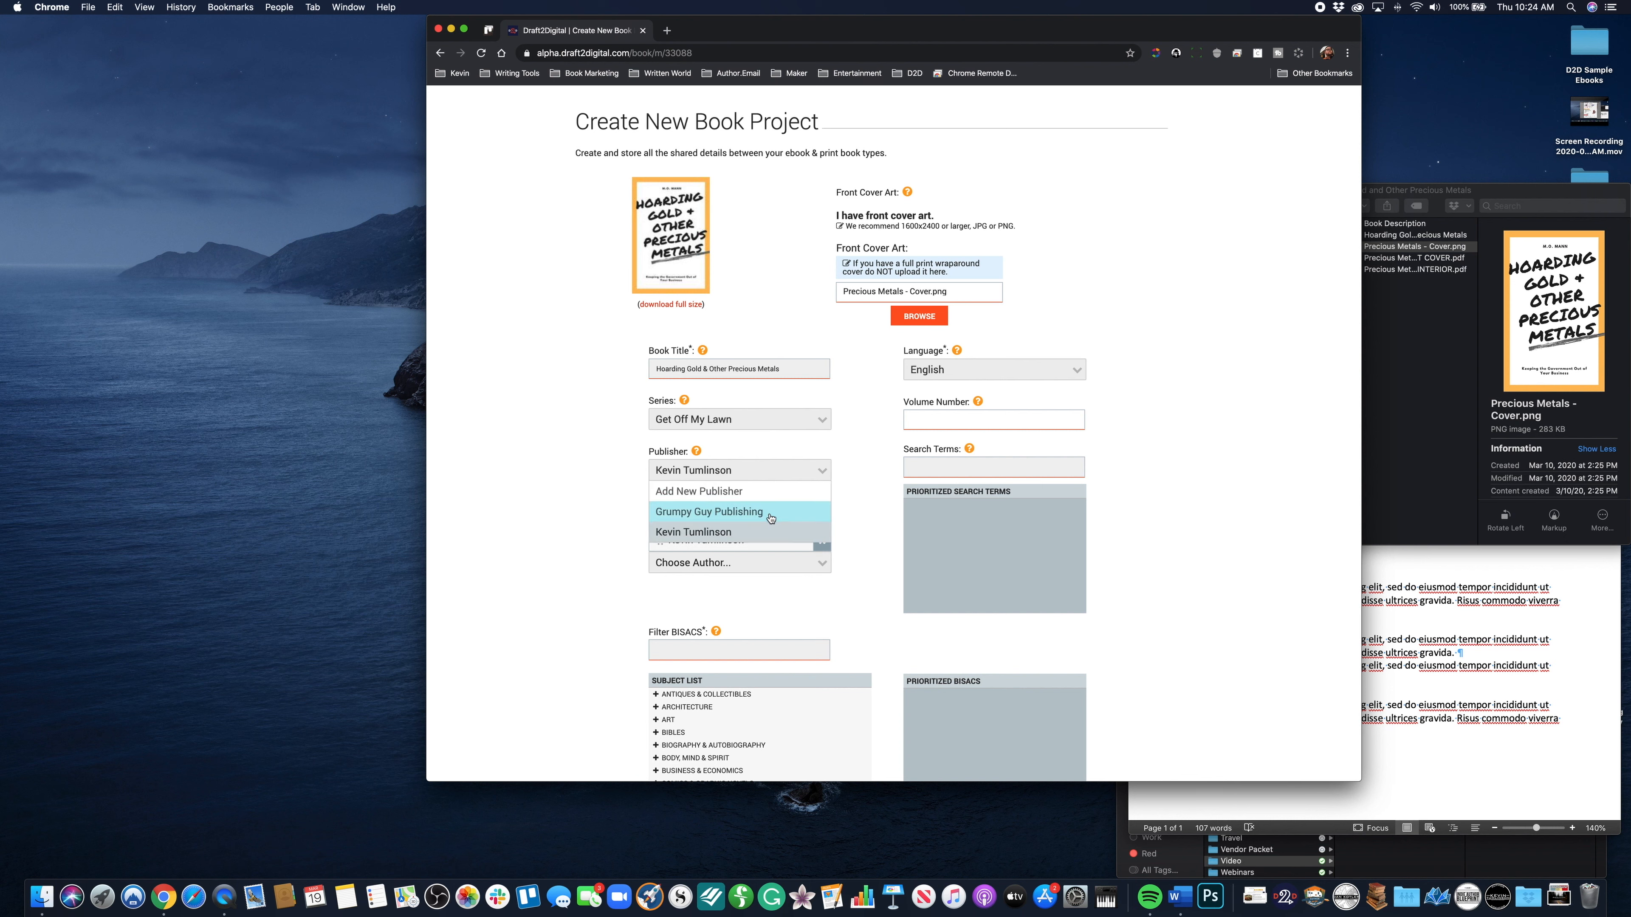
pyautogui.click(770, 512)
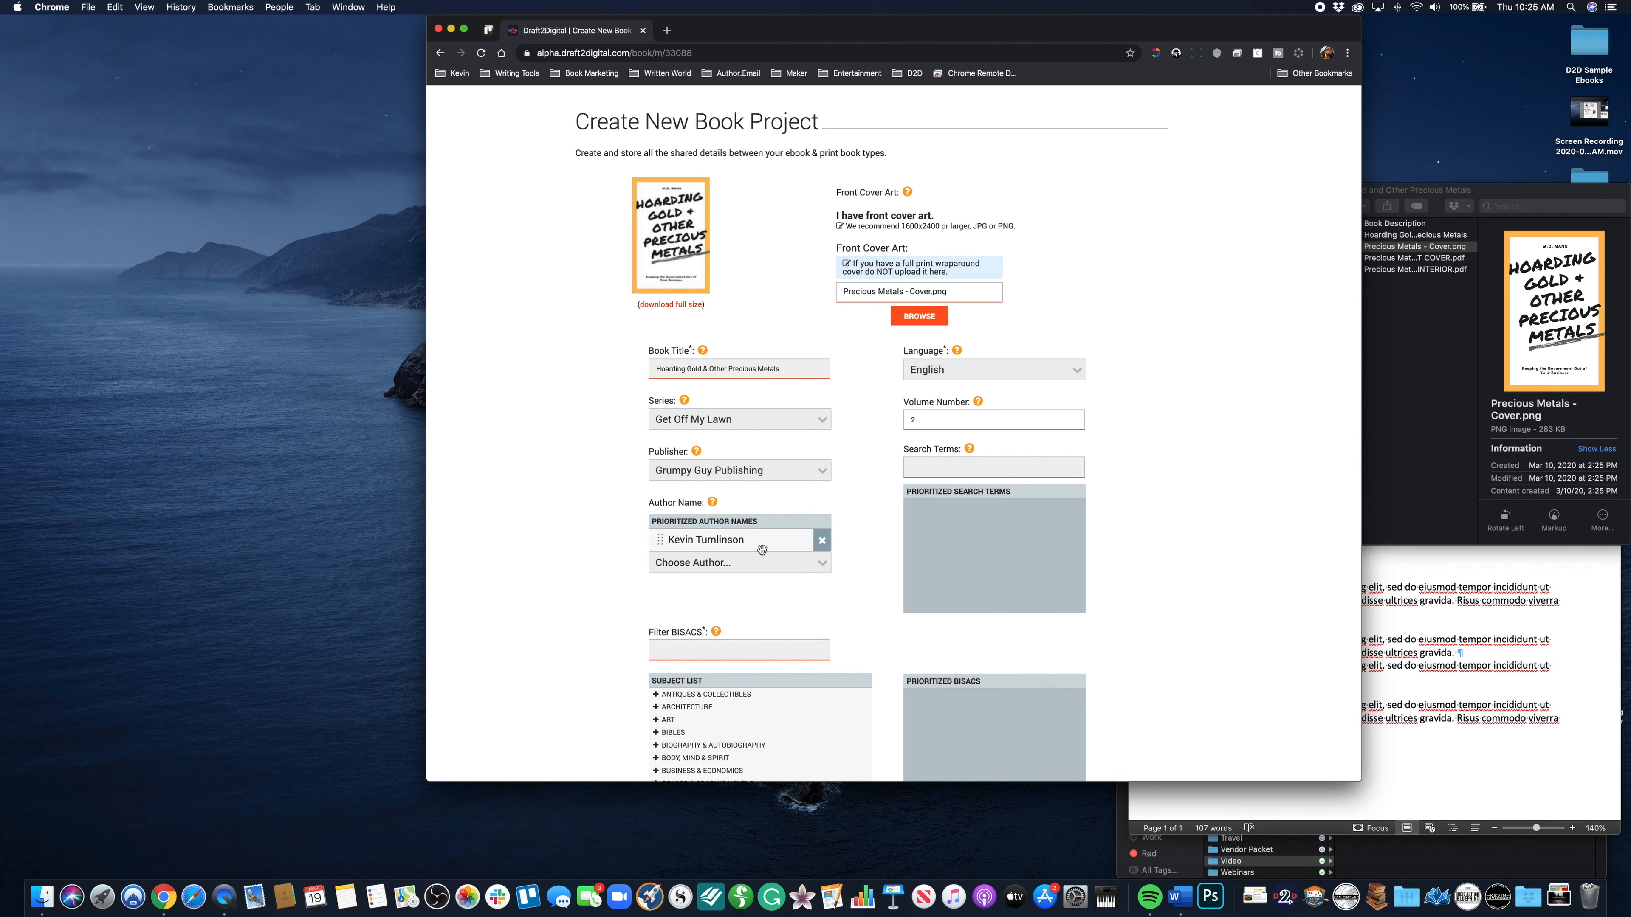
# Replace the default author with the existing pen name in the prioritized author names
pyautogui.click(739, 566)
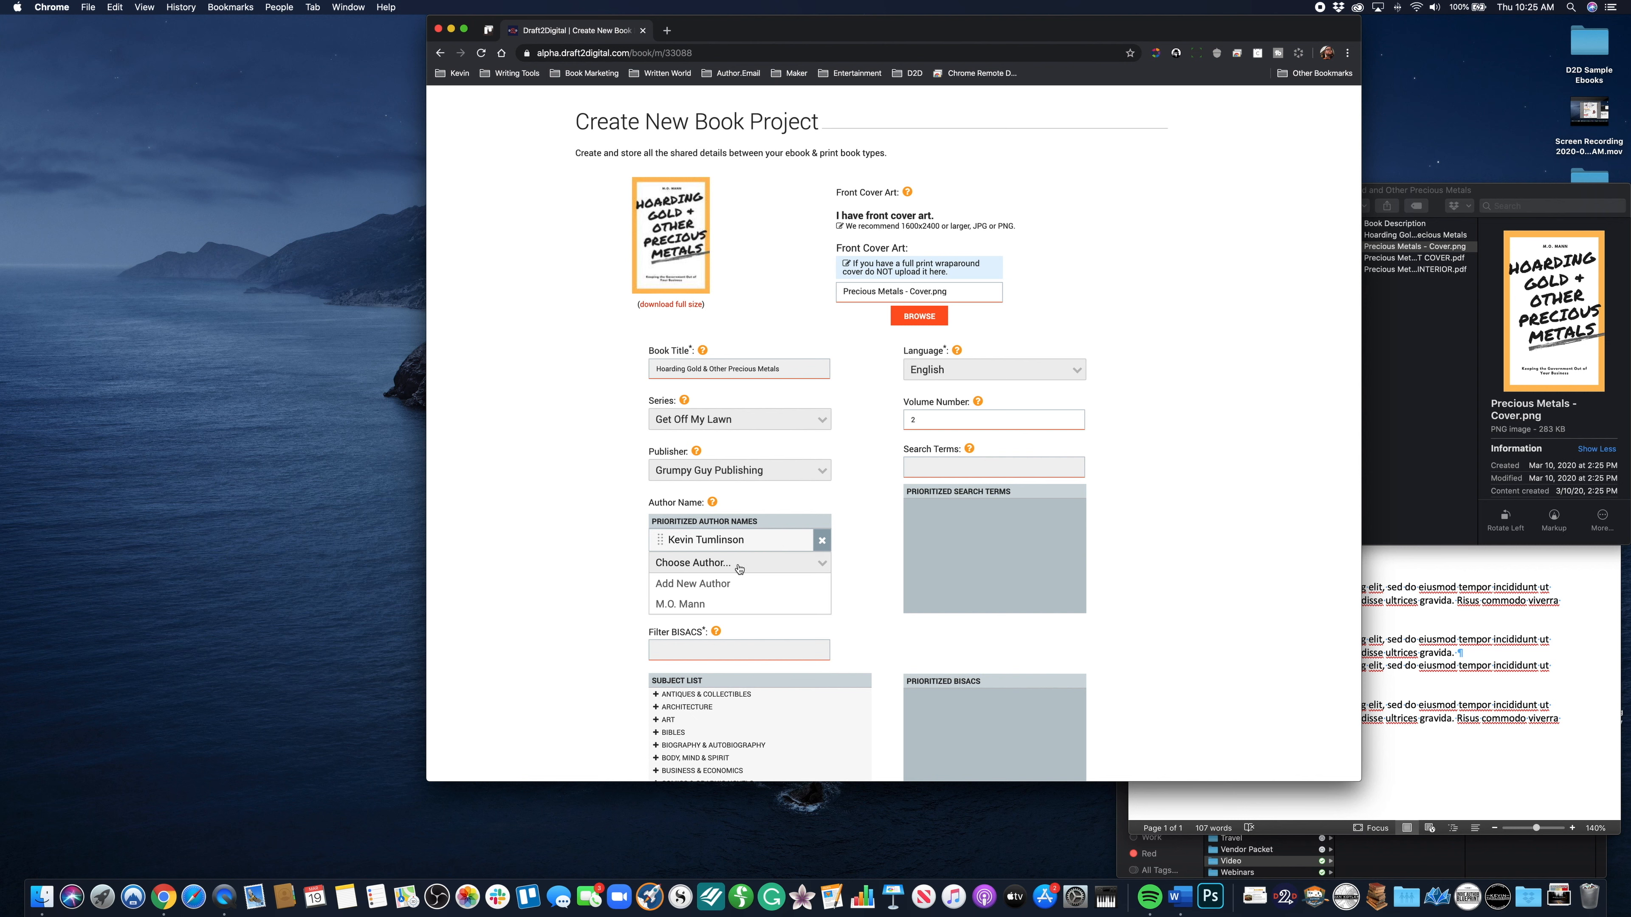
pyautogui.click(710, 603)
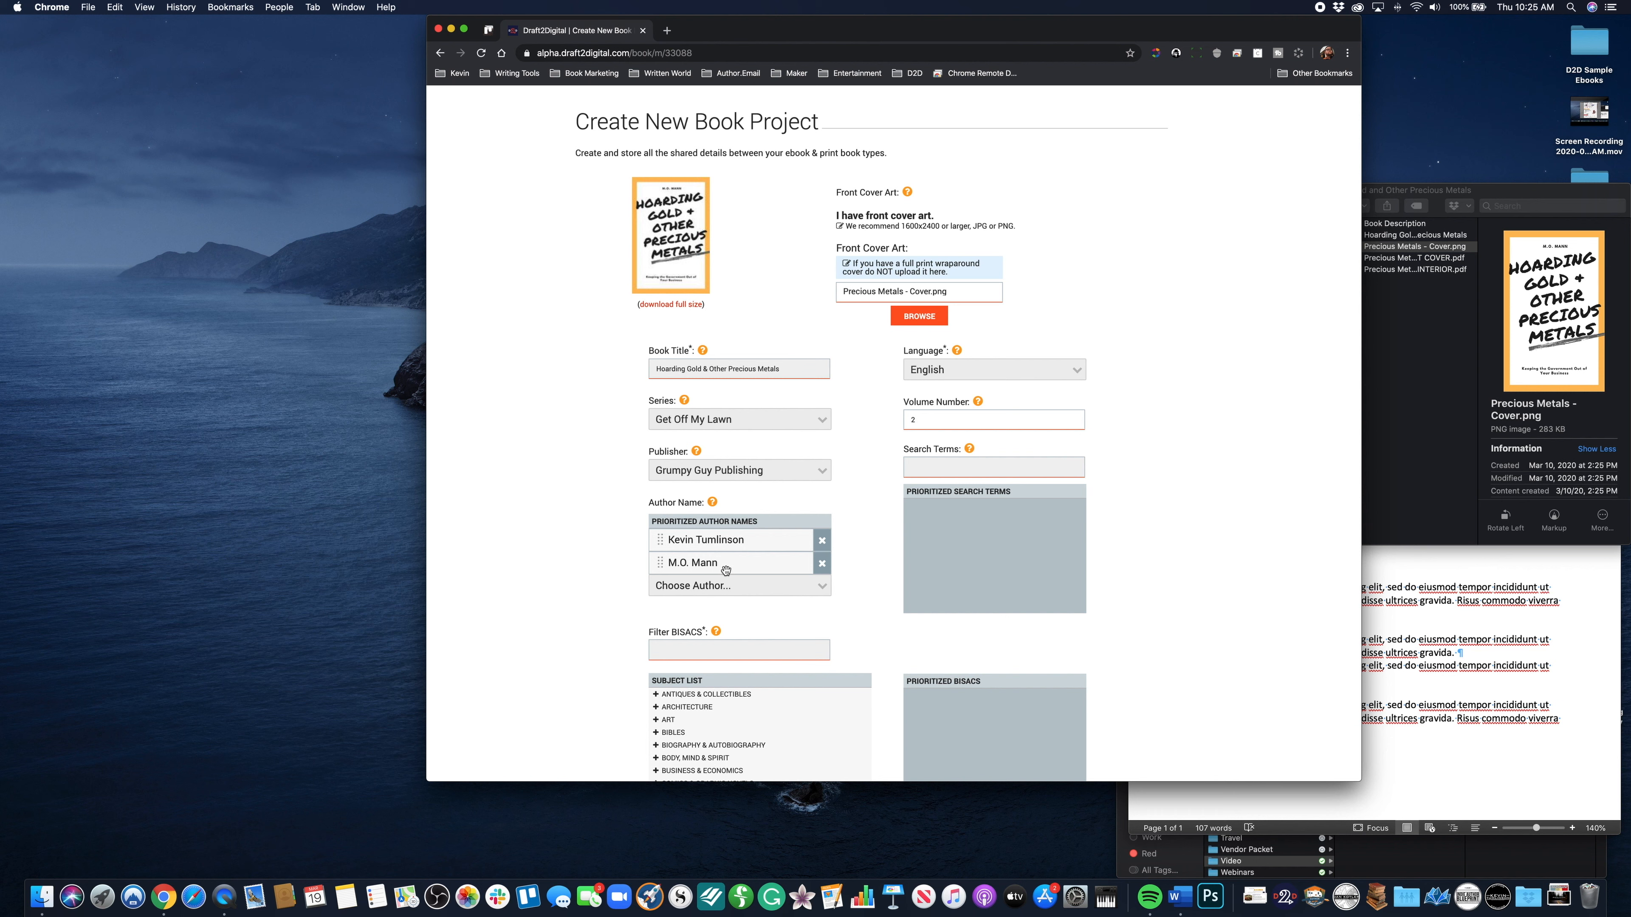
pyautogui.moveTo(659, 564); pyautogui.dragTo(661, 537)
pyautogui.click(823, 564)
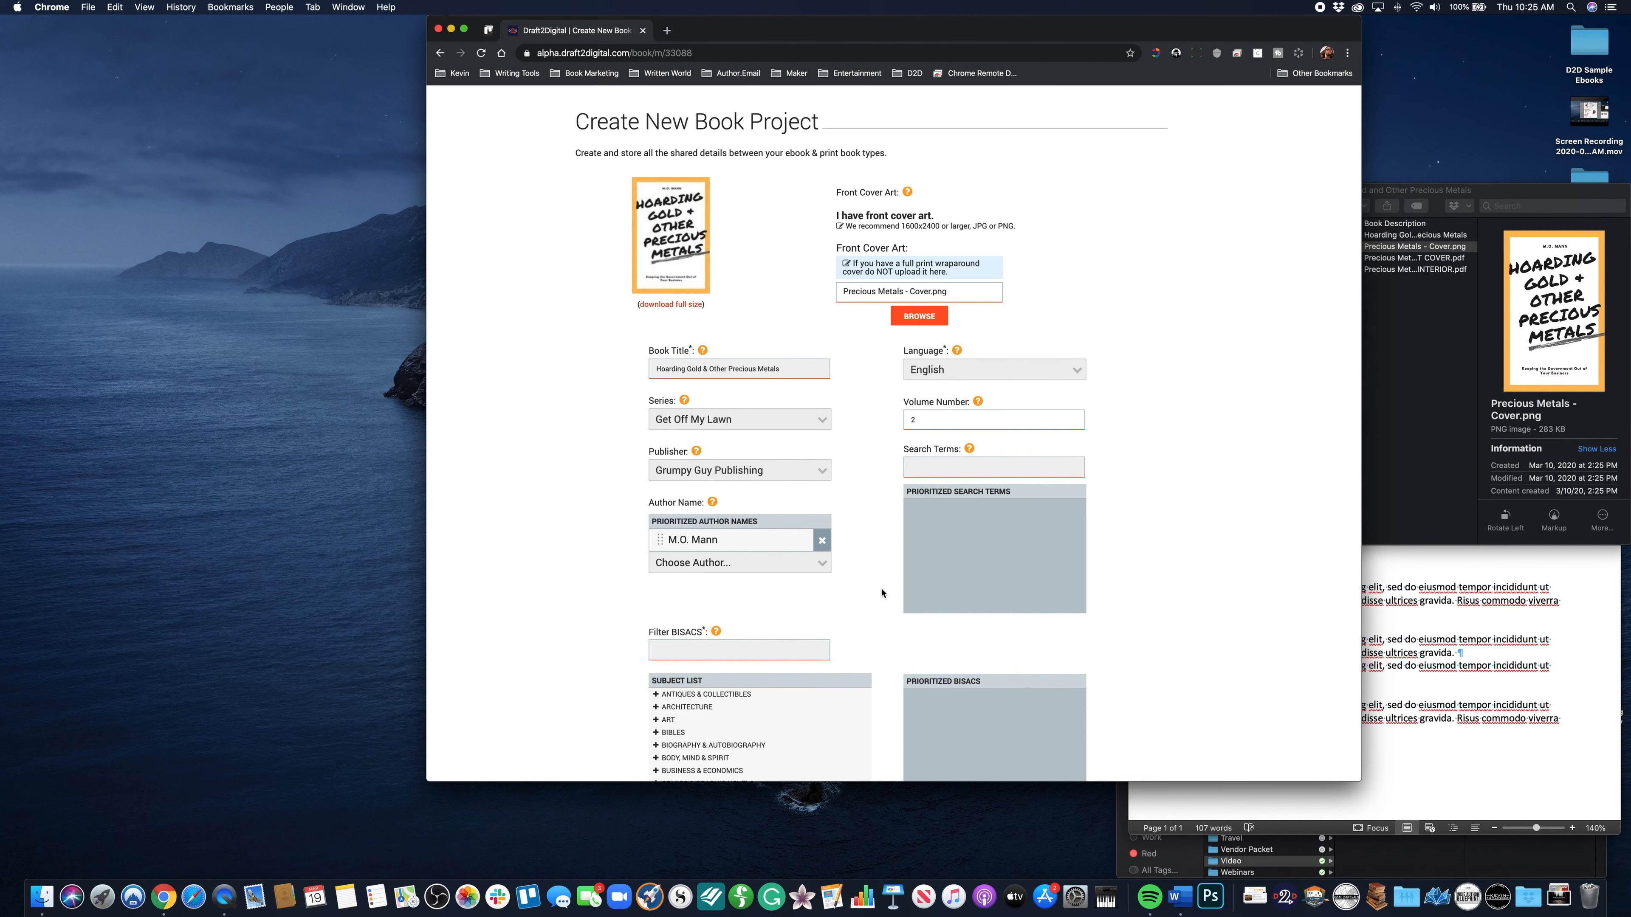
# Look through the available book languages and close the list without choosing a different one
pyautogui.scroll(-2, 882, 593)
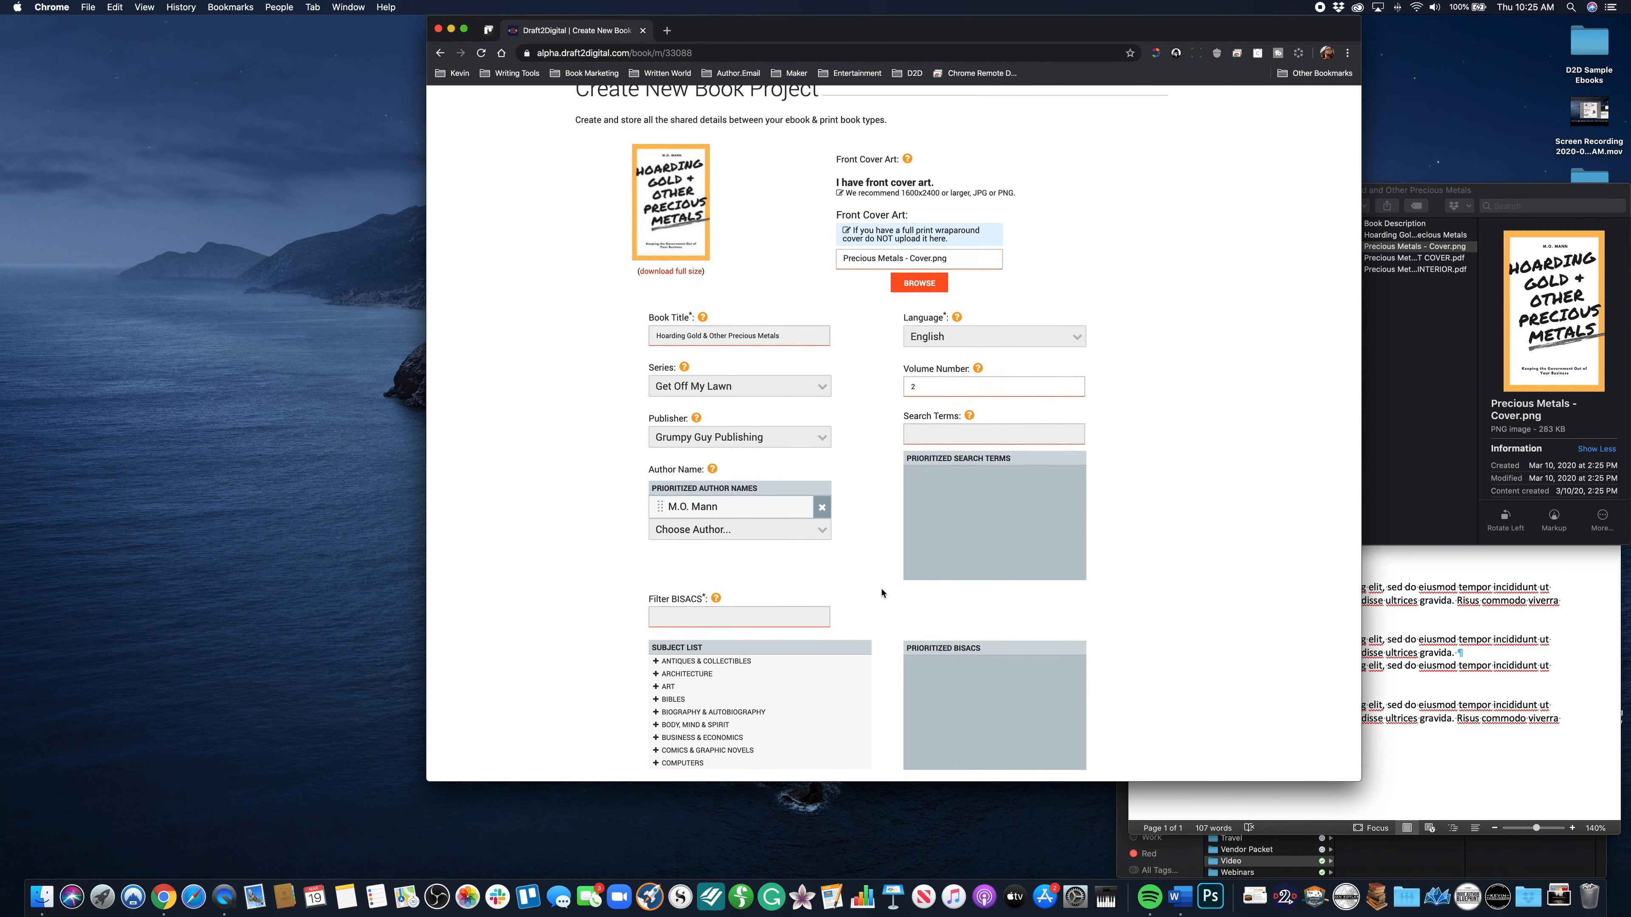
pyautogui.click(981, 337)
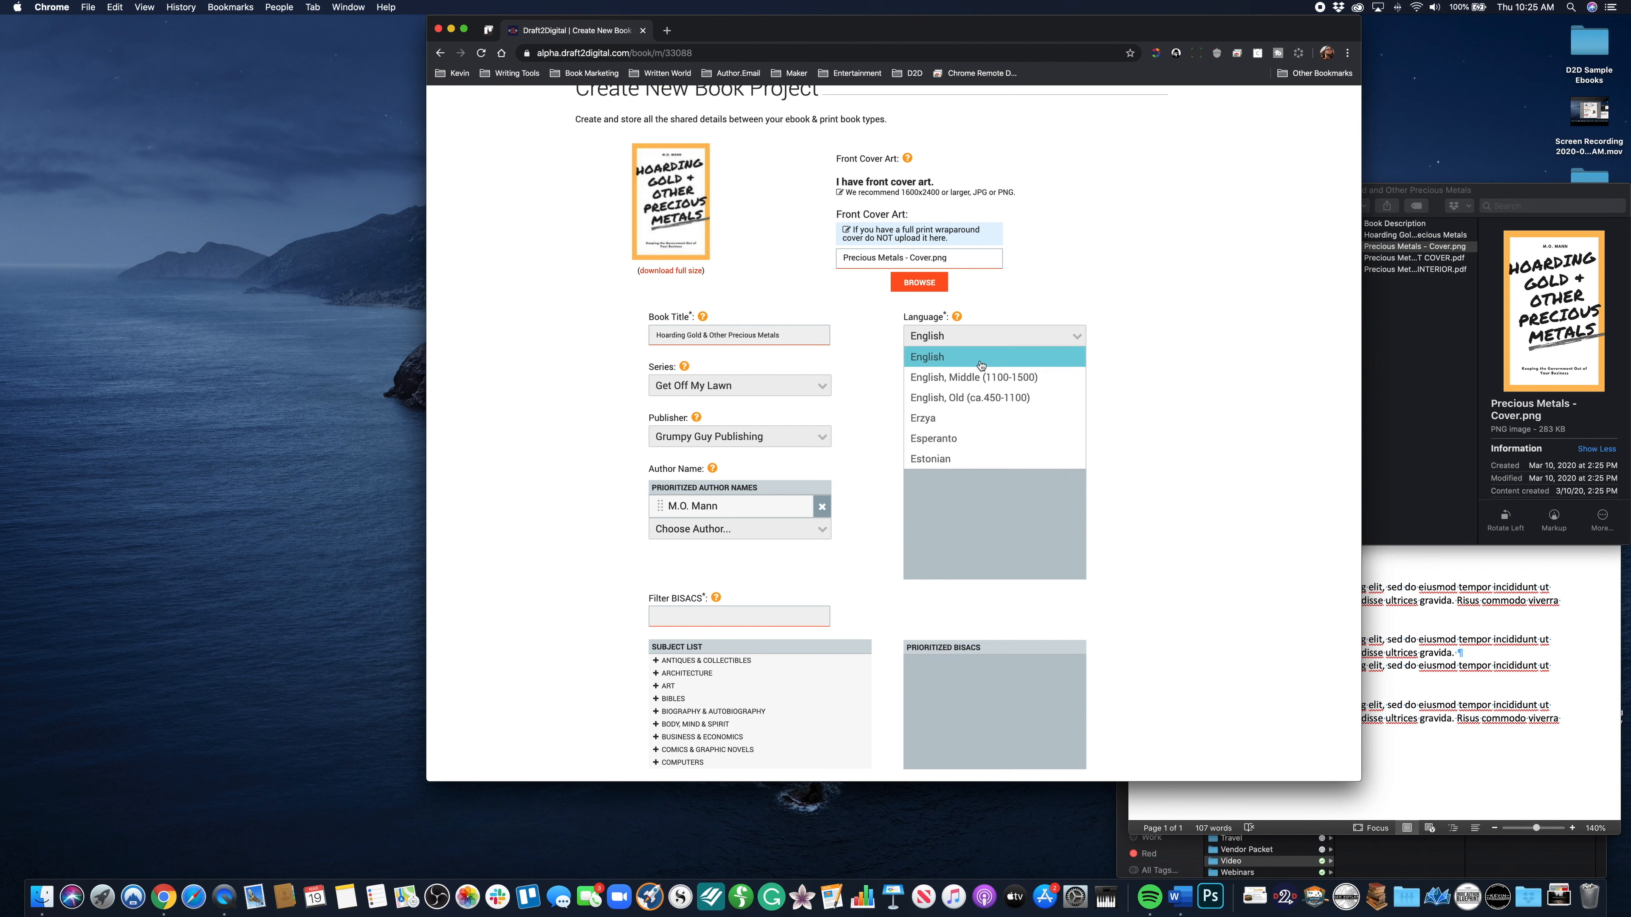
pyautogui.scroll(-2, 967, 423)
pyautogui.scroll(-8, 967, 448)
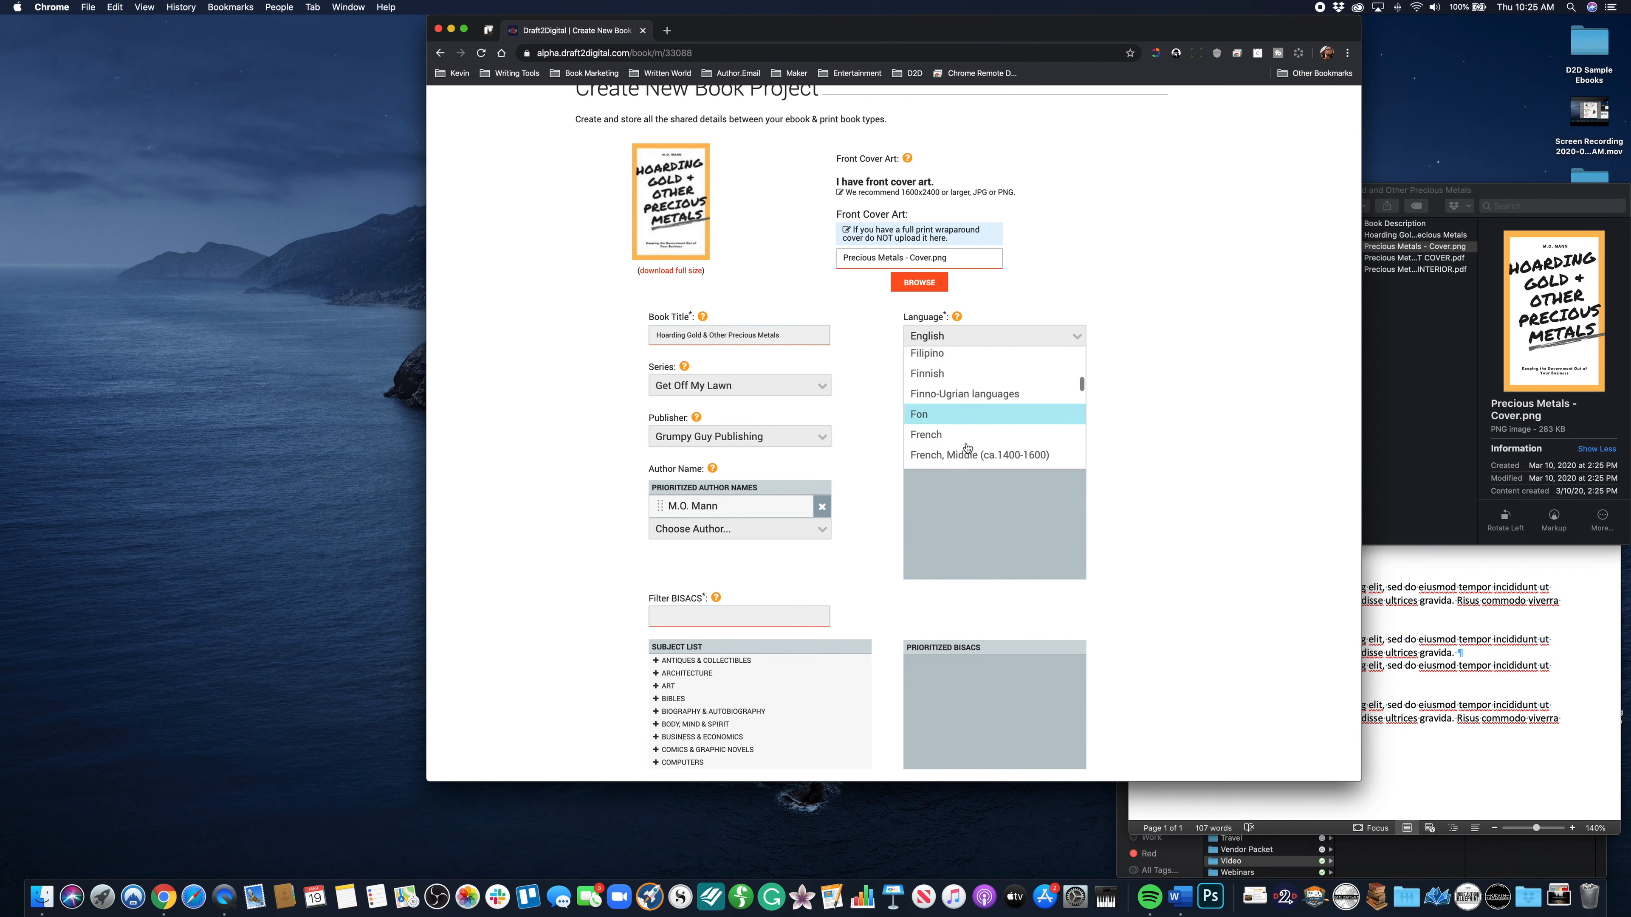
pyautogui.scroll(-3, 967, 447)
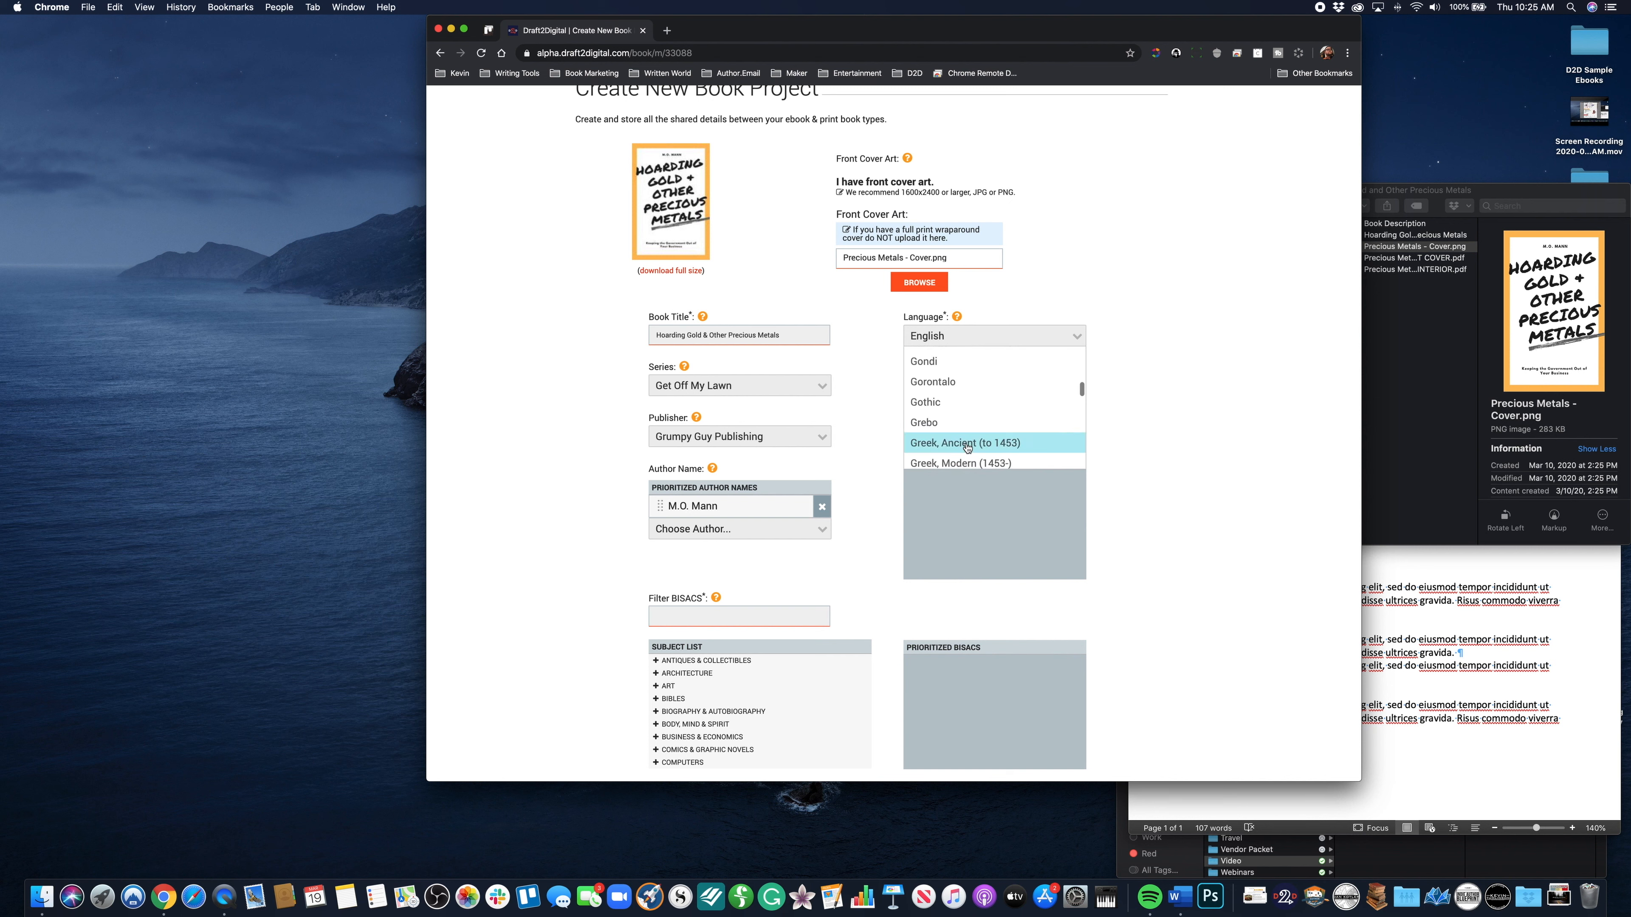
pyautogui.click(1205, 321)
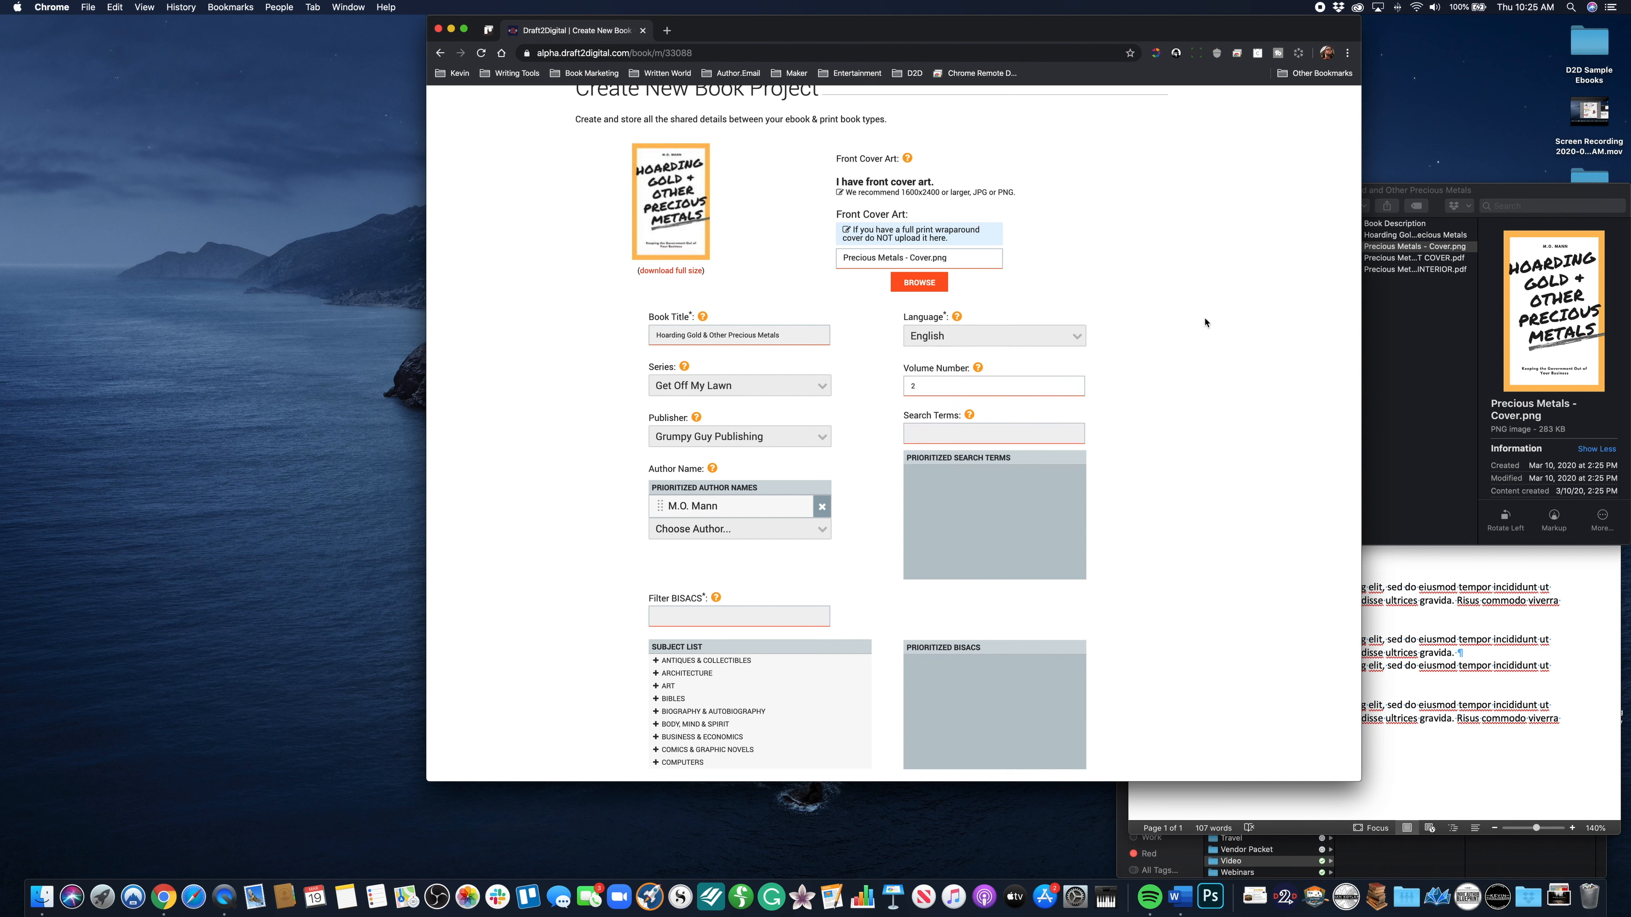
# Filter the BISAC subjects by "Geology" and expand the Science category down to Earth Sciences
pyautogui.moveTo(956, 320)
pyautogui.scroll(-5, 1185, 332)
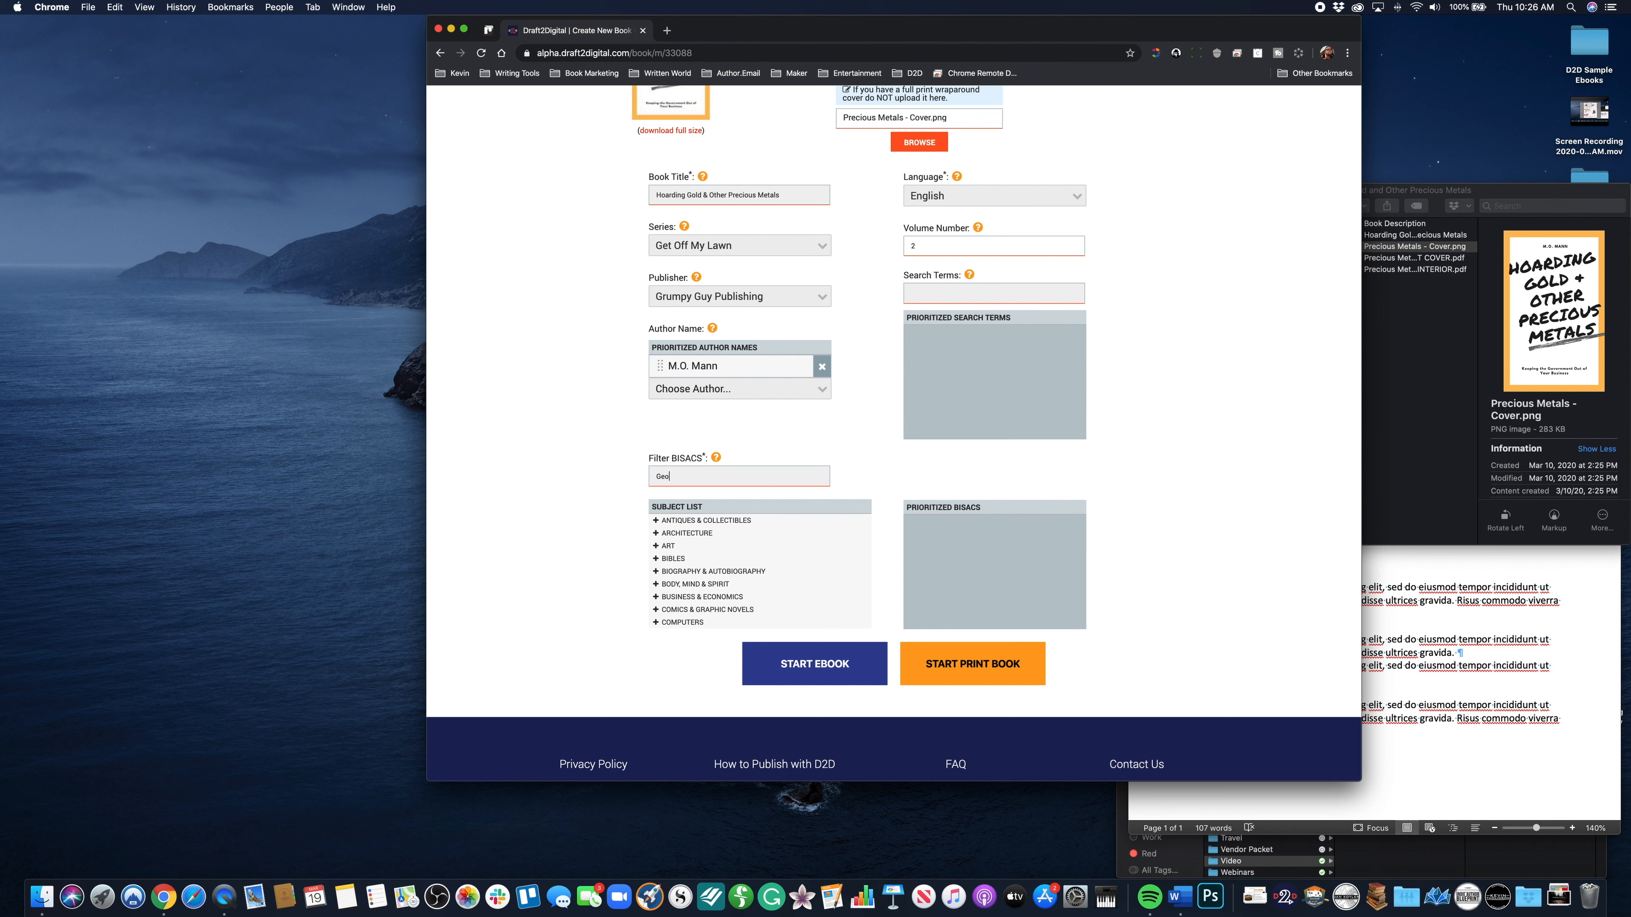
pyautogui.write('logy')
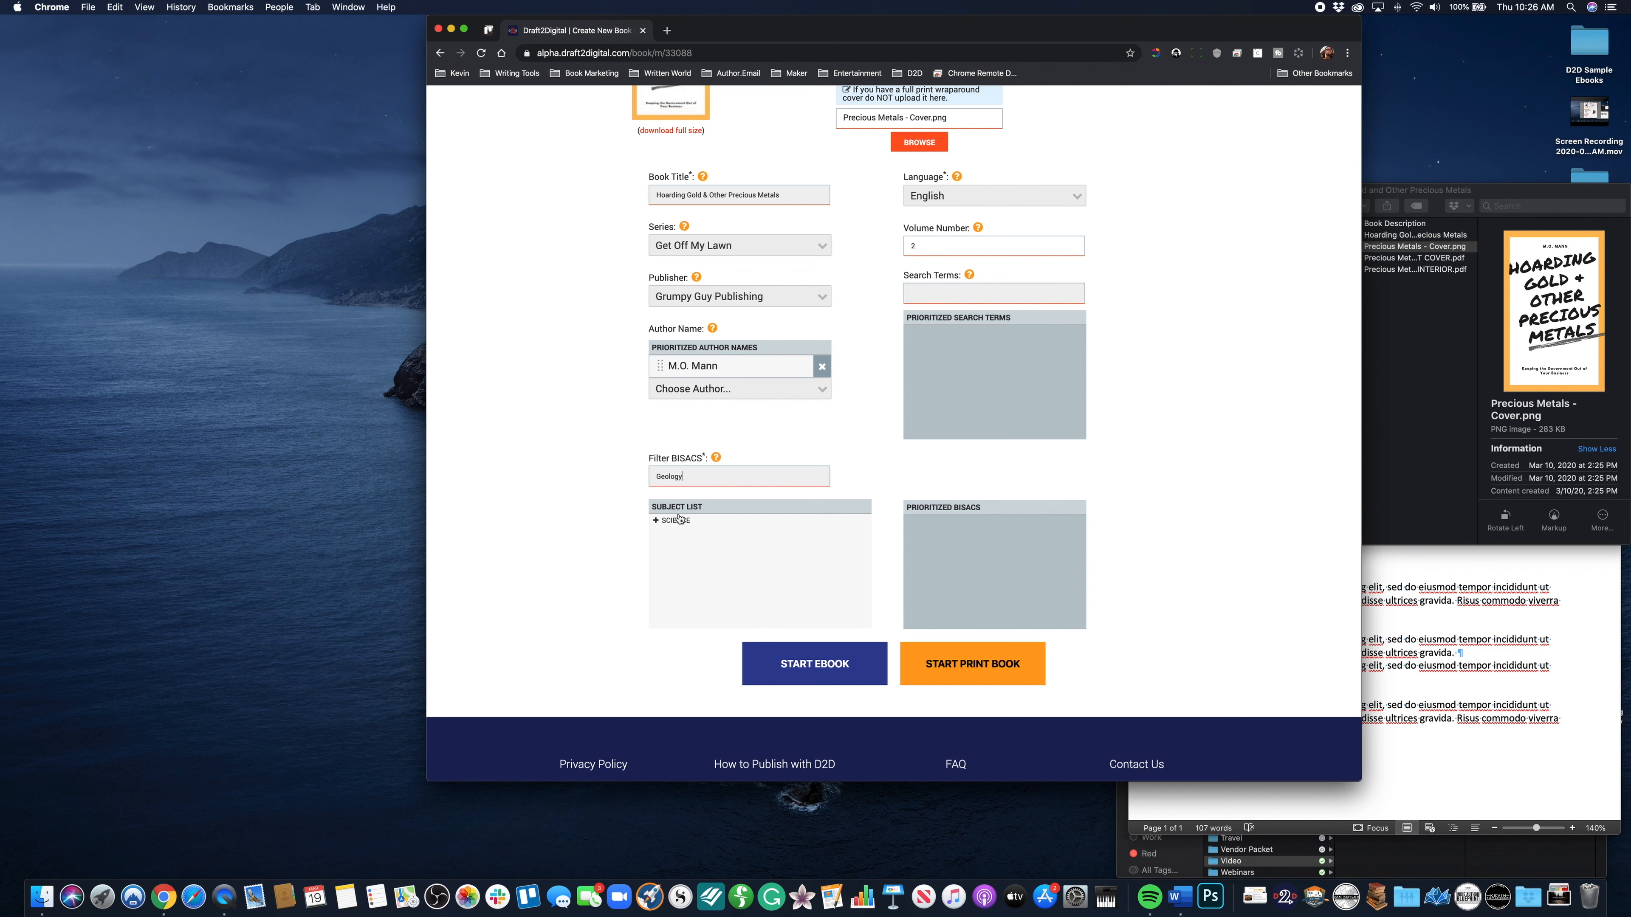
pyautogui.click(656, 520)
pyautogui.scroll(-3, 698, 554)
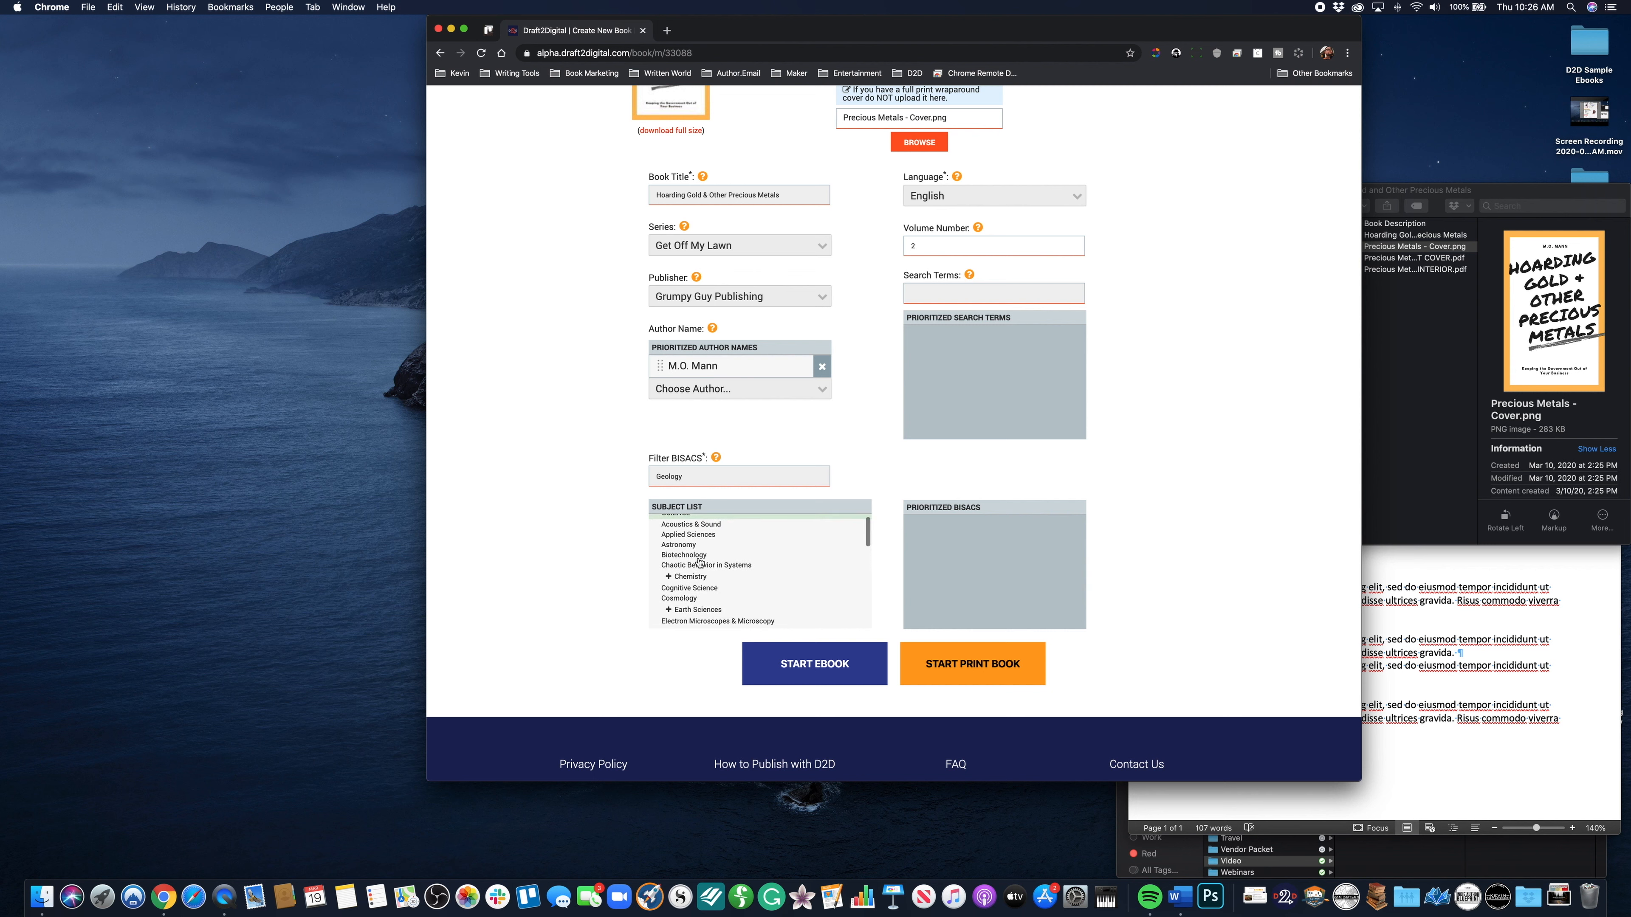
pyautogui.scroll(-2, 699, 562)
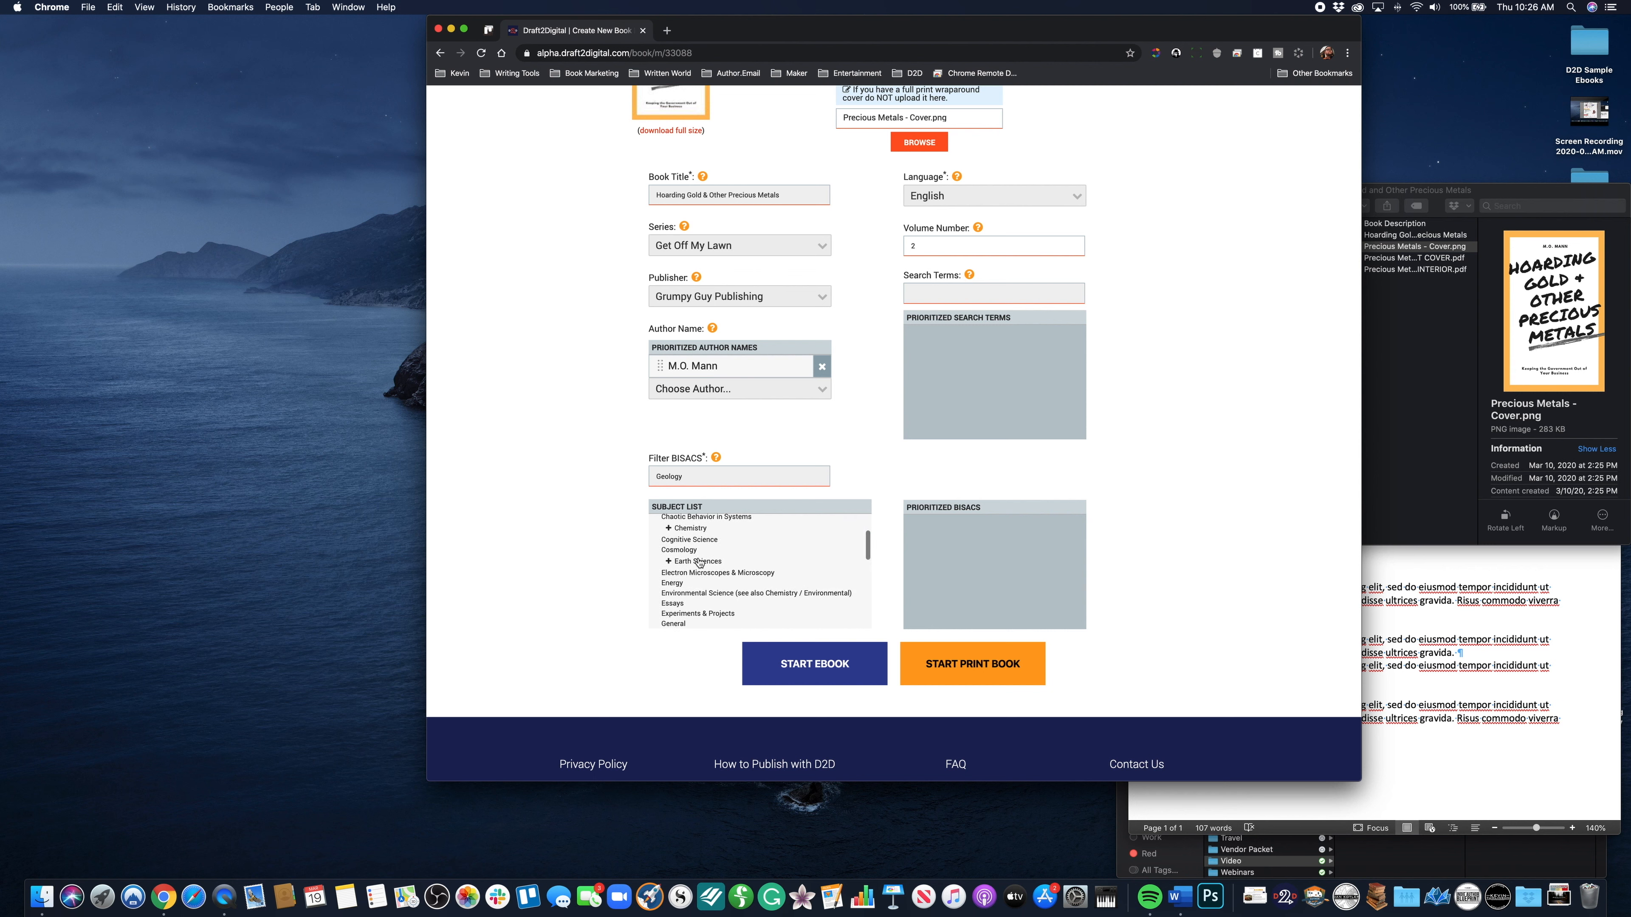
pyautogui.scroll(-1, 699, 563)
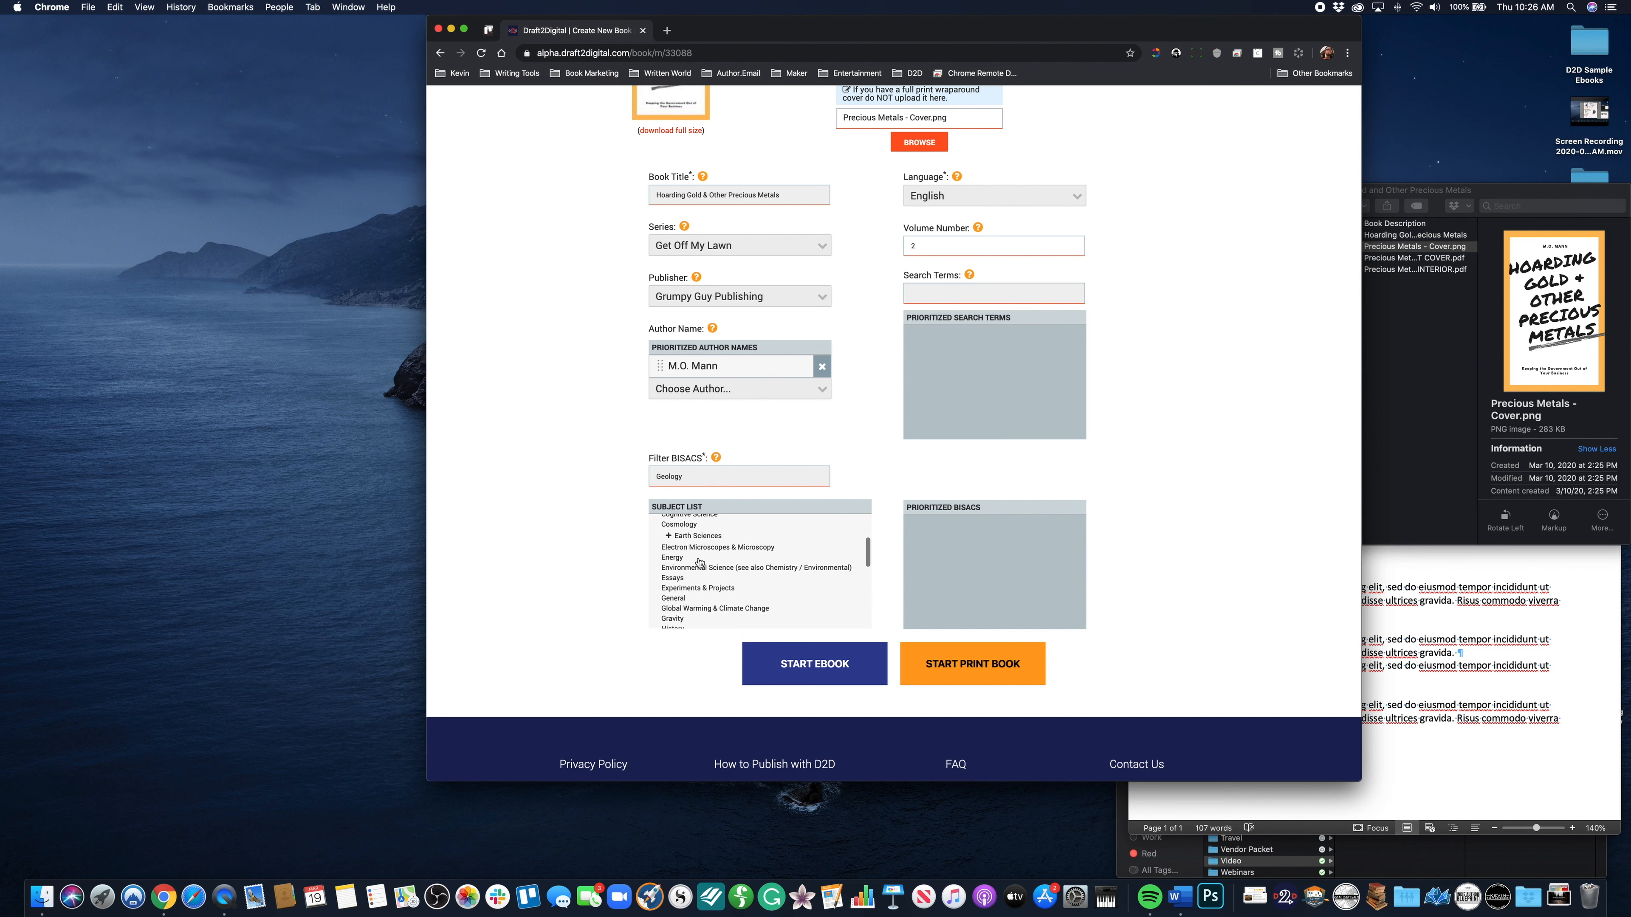
pyautogui.scroll(1, 699, 563)
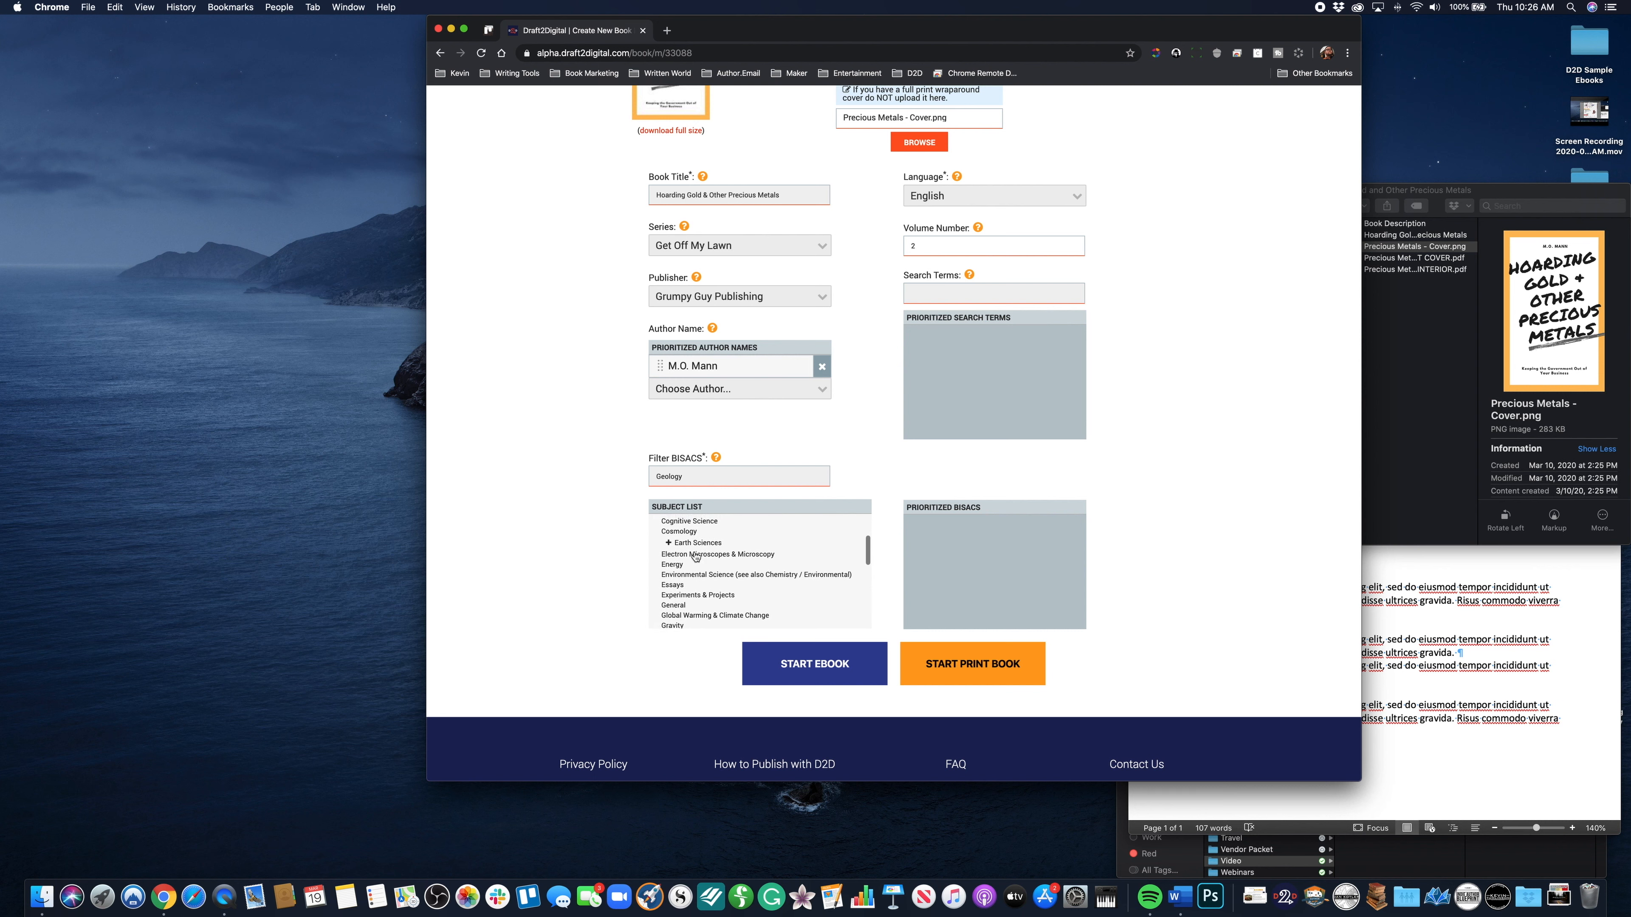
pyautogui.click(692, 544)
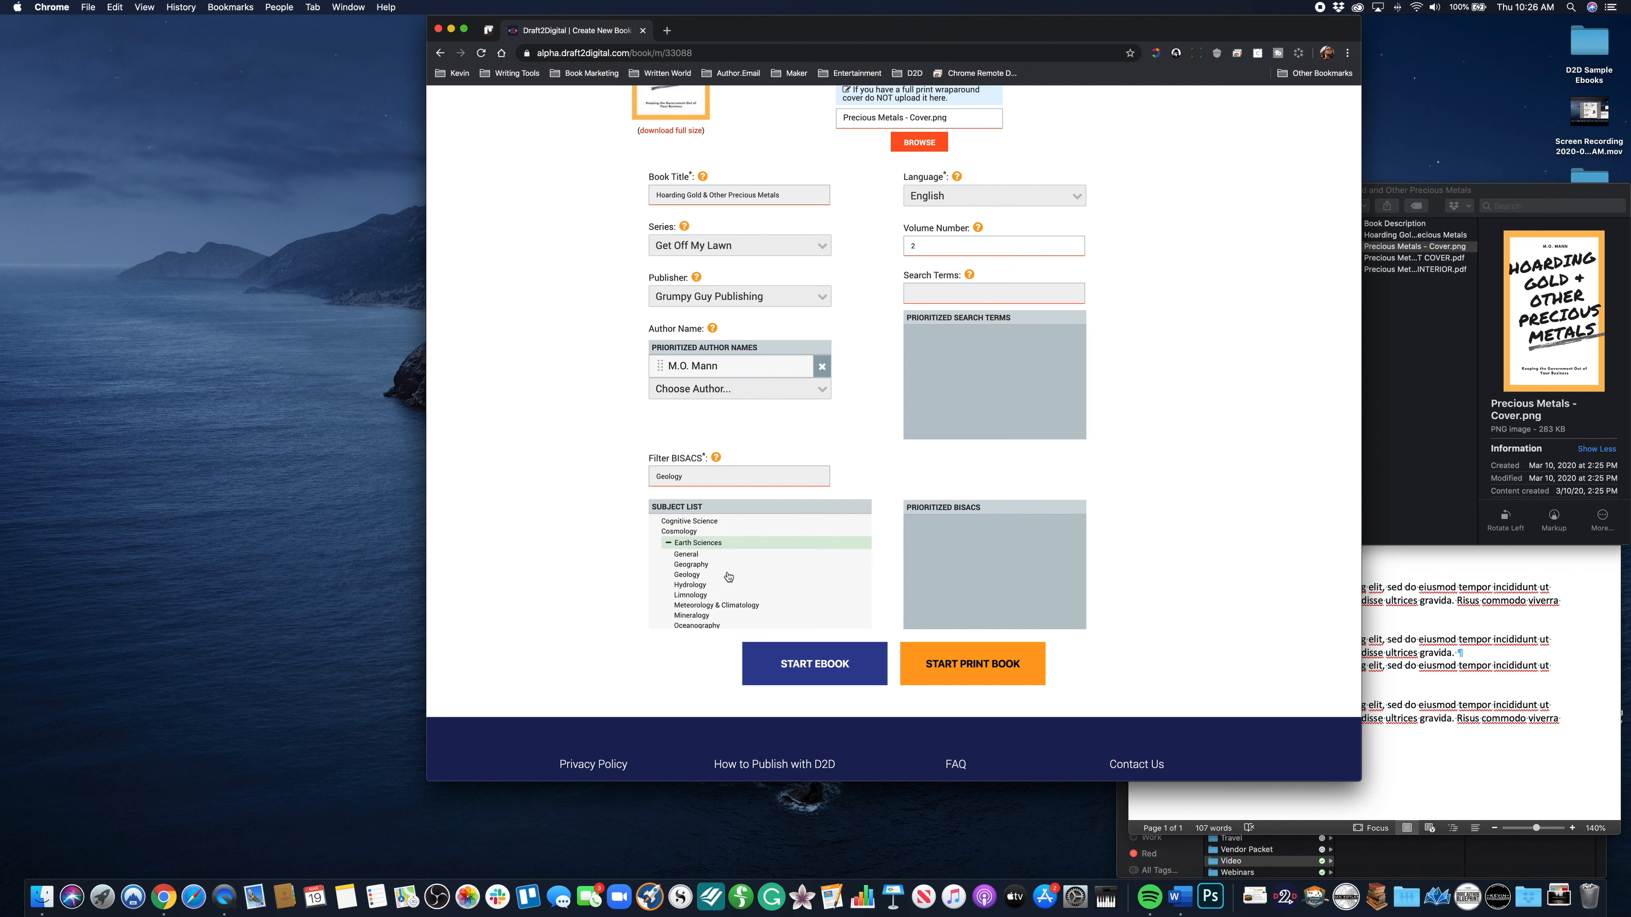
# Add Geology and Mineralogy from the Earth Sciences subjects to the prioritized BISACs
pyautogui.scroll(-1, 694, 556)
pyautogui.click(699, 563)
pyautogui.scroll(-2, 698, 566)
pyautogui.click(698, 583)
pyautogui.scroll(-6, 699, 584)
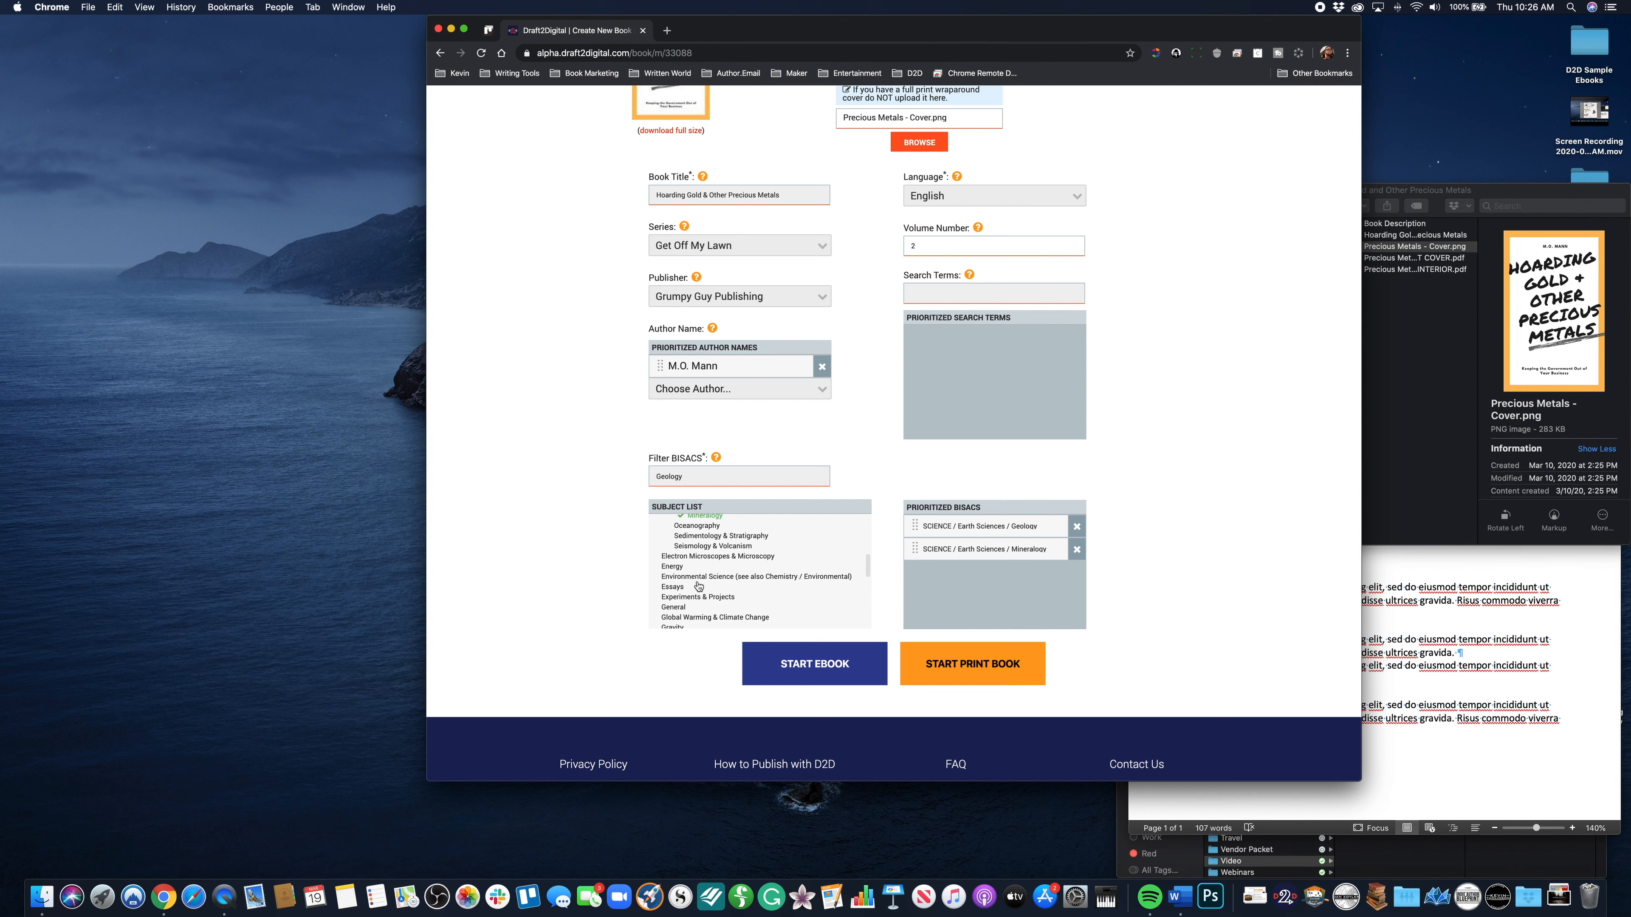
# Filter the BISAC subjects by "Finance" and add Finance and Free Enterprise from Business & Economics to the prioritized BISACs
pyautogui.scroll(5, 694, 565)
pyautogui.doubleClick(671, 476)
pyautogui.write('Finance')
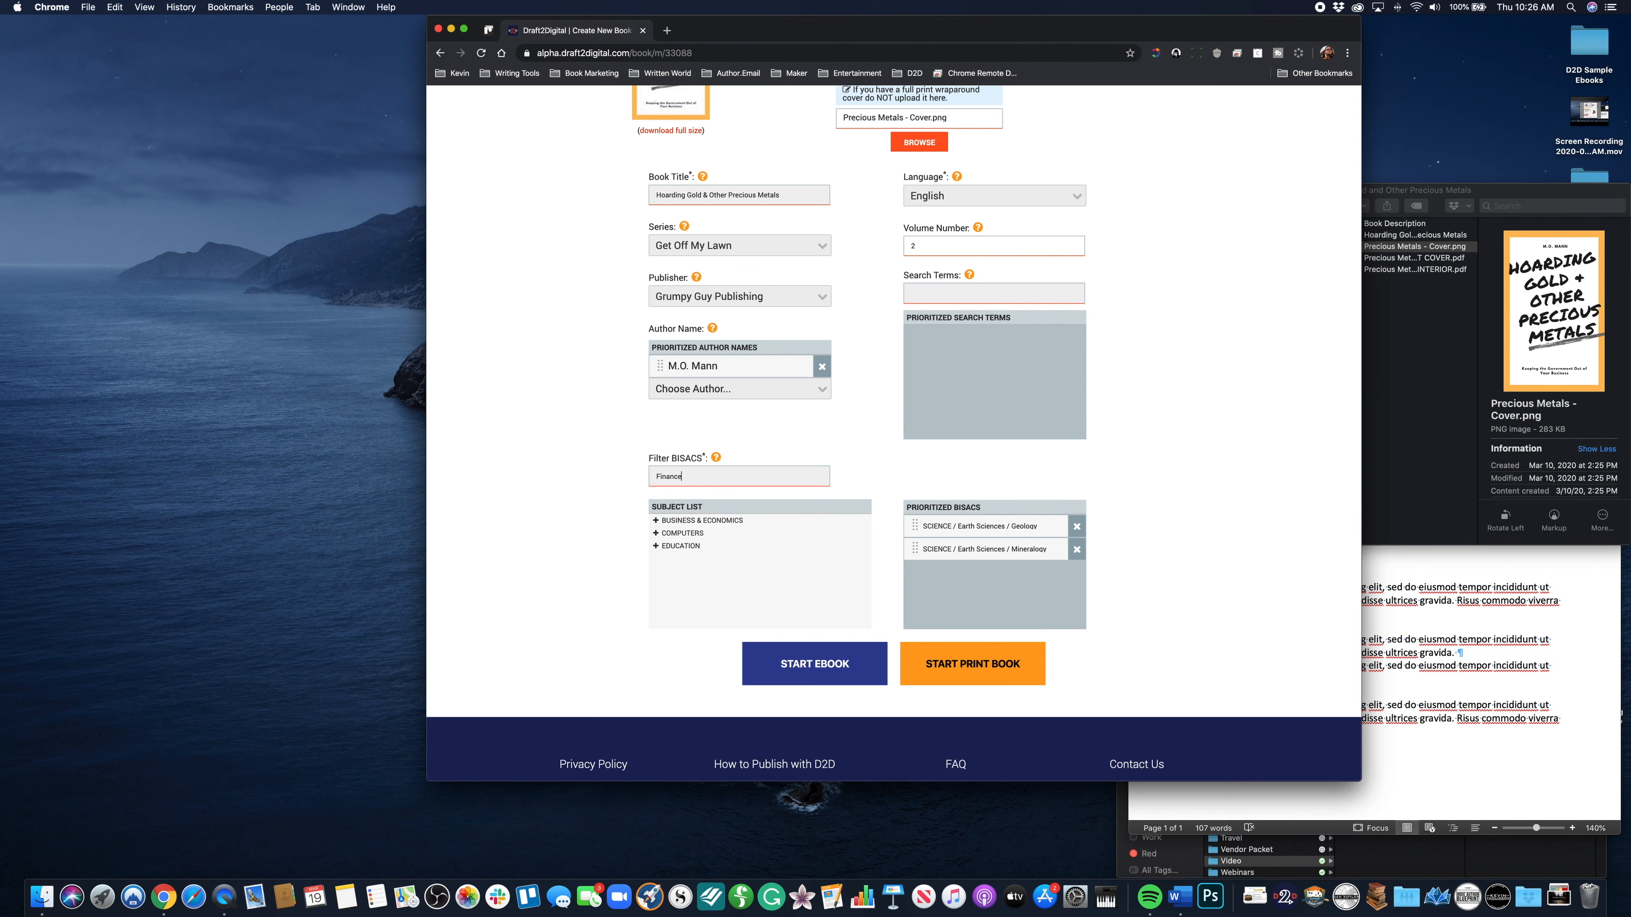
pyautogui.click(656, 520)
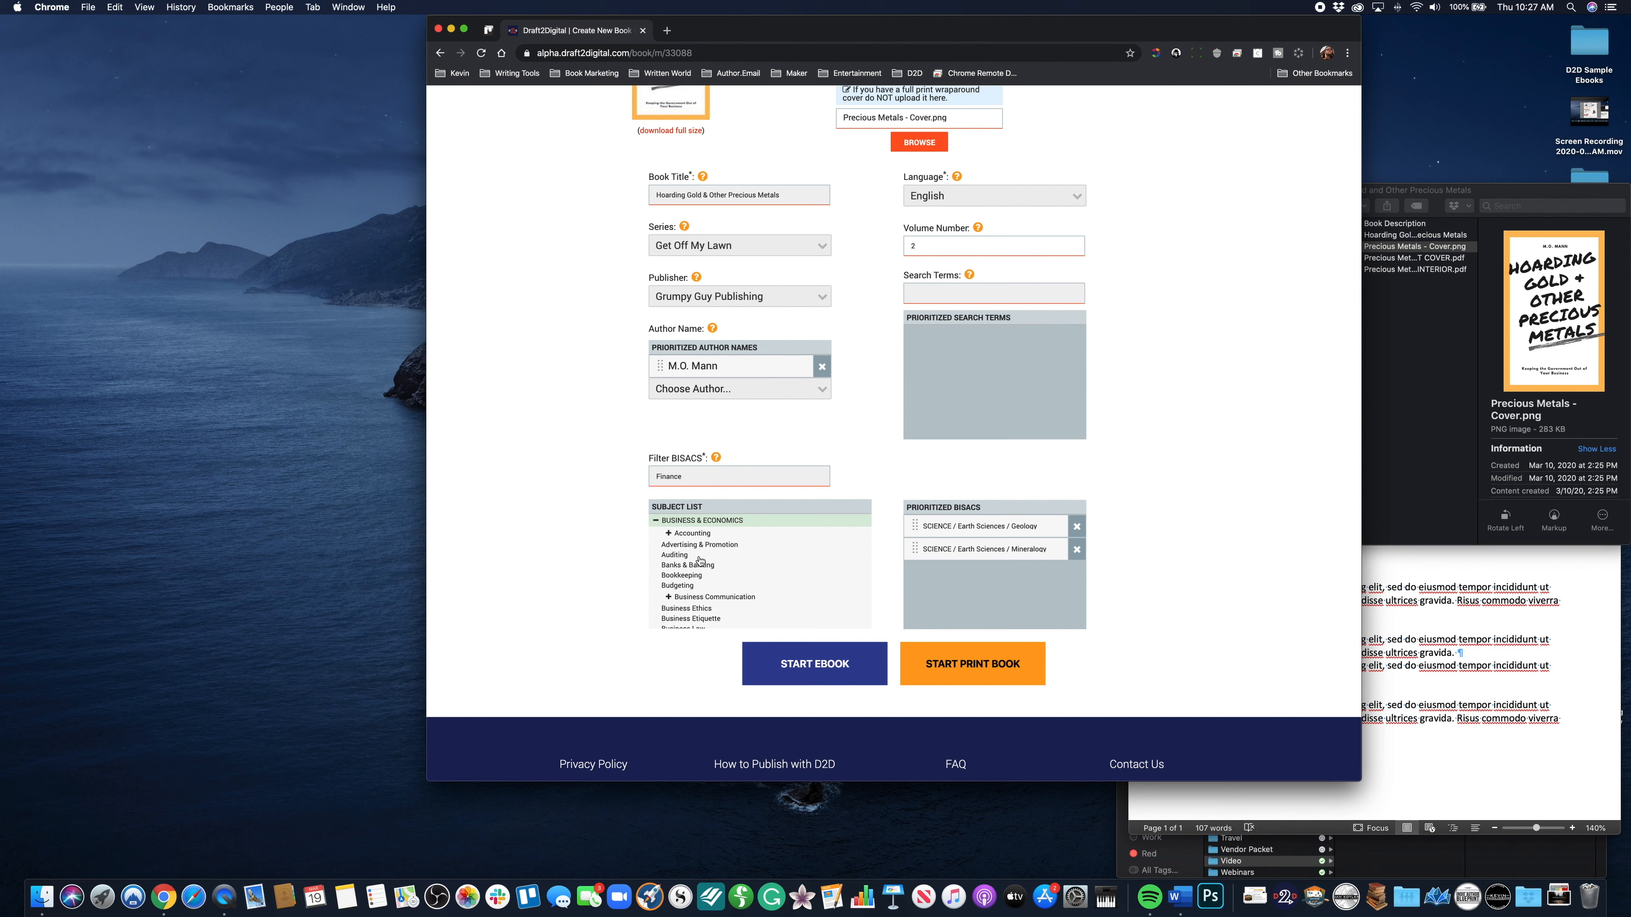
pyautogui.scroll(-5, 697, 590)
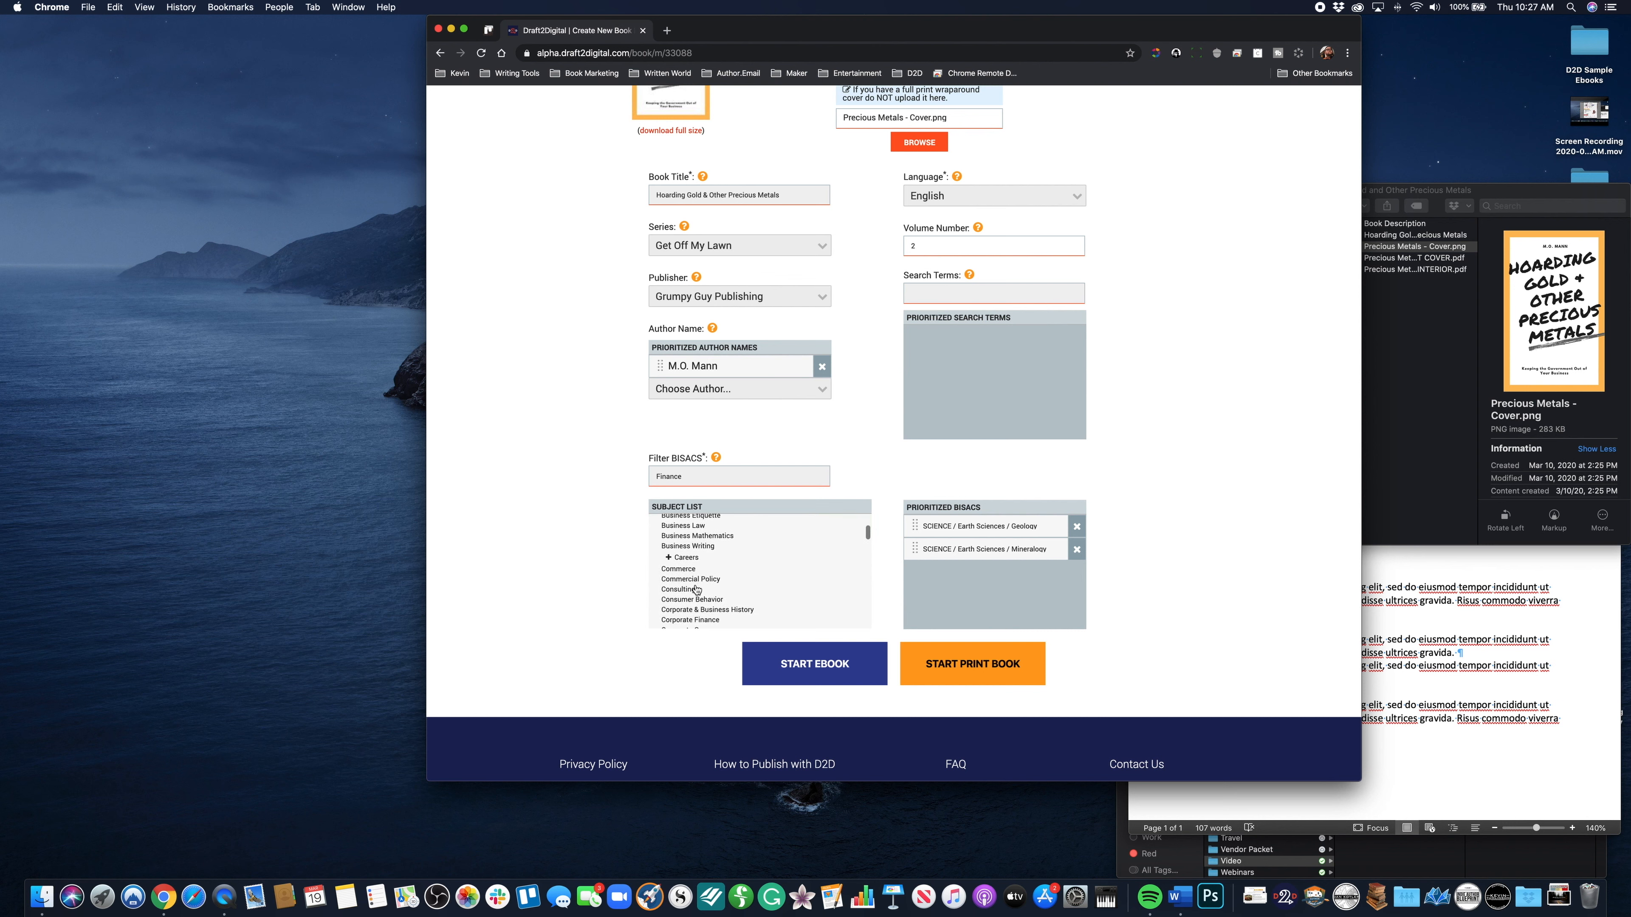
pyautogui.scroll(-5, 697, 590)
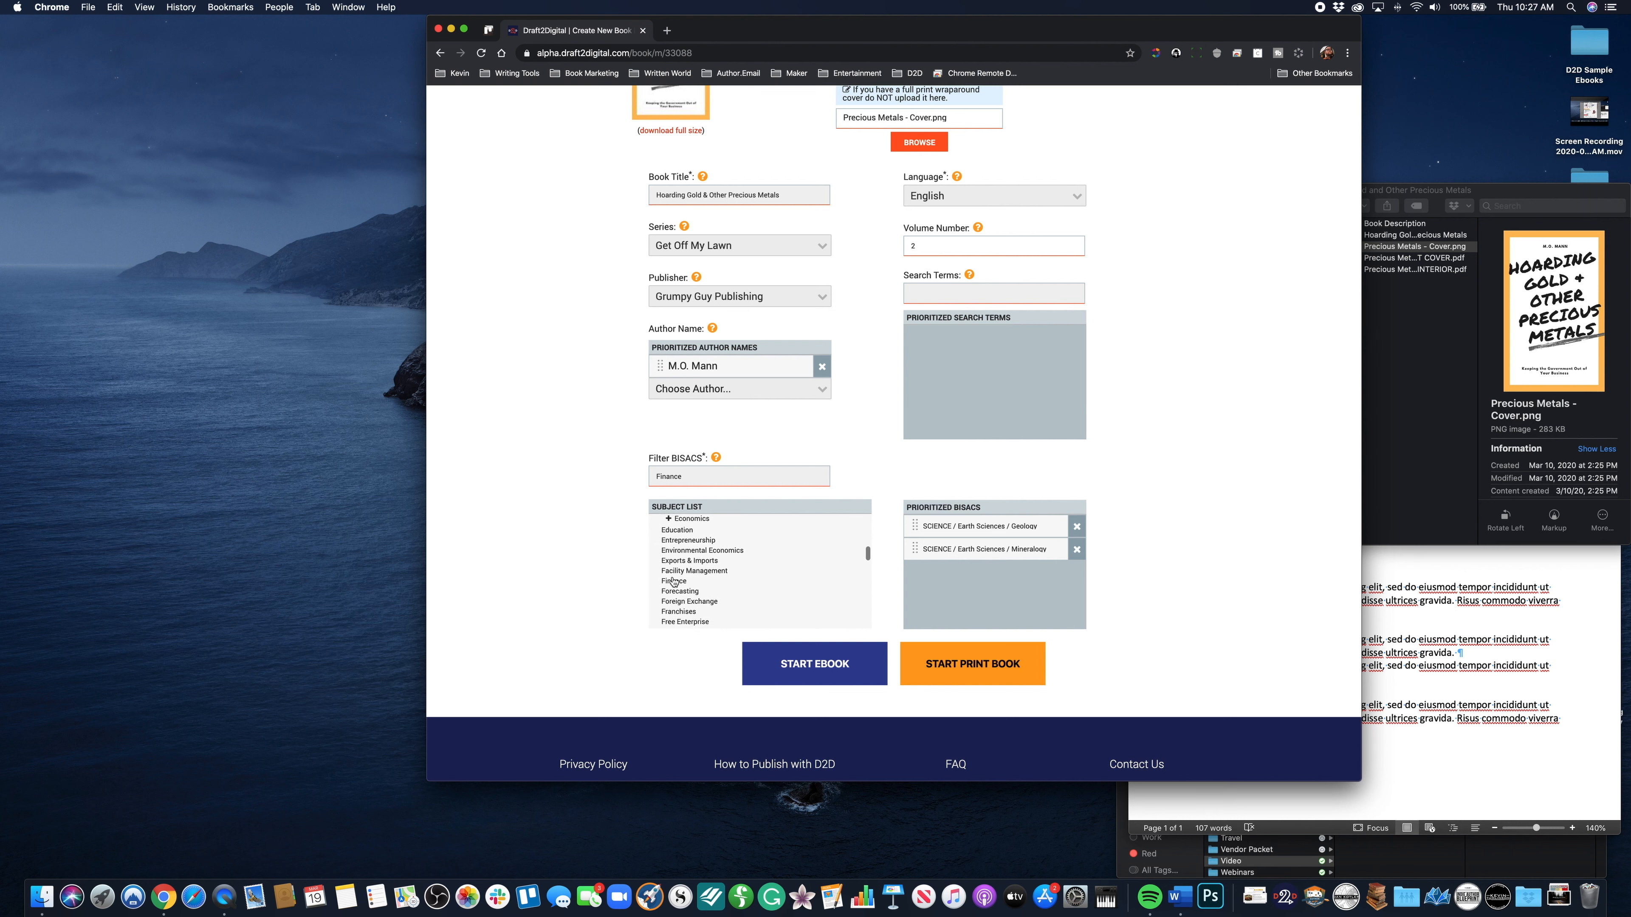
pyautogui.click(672, 581)
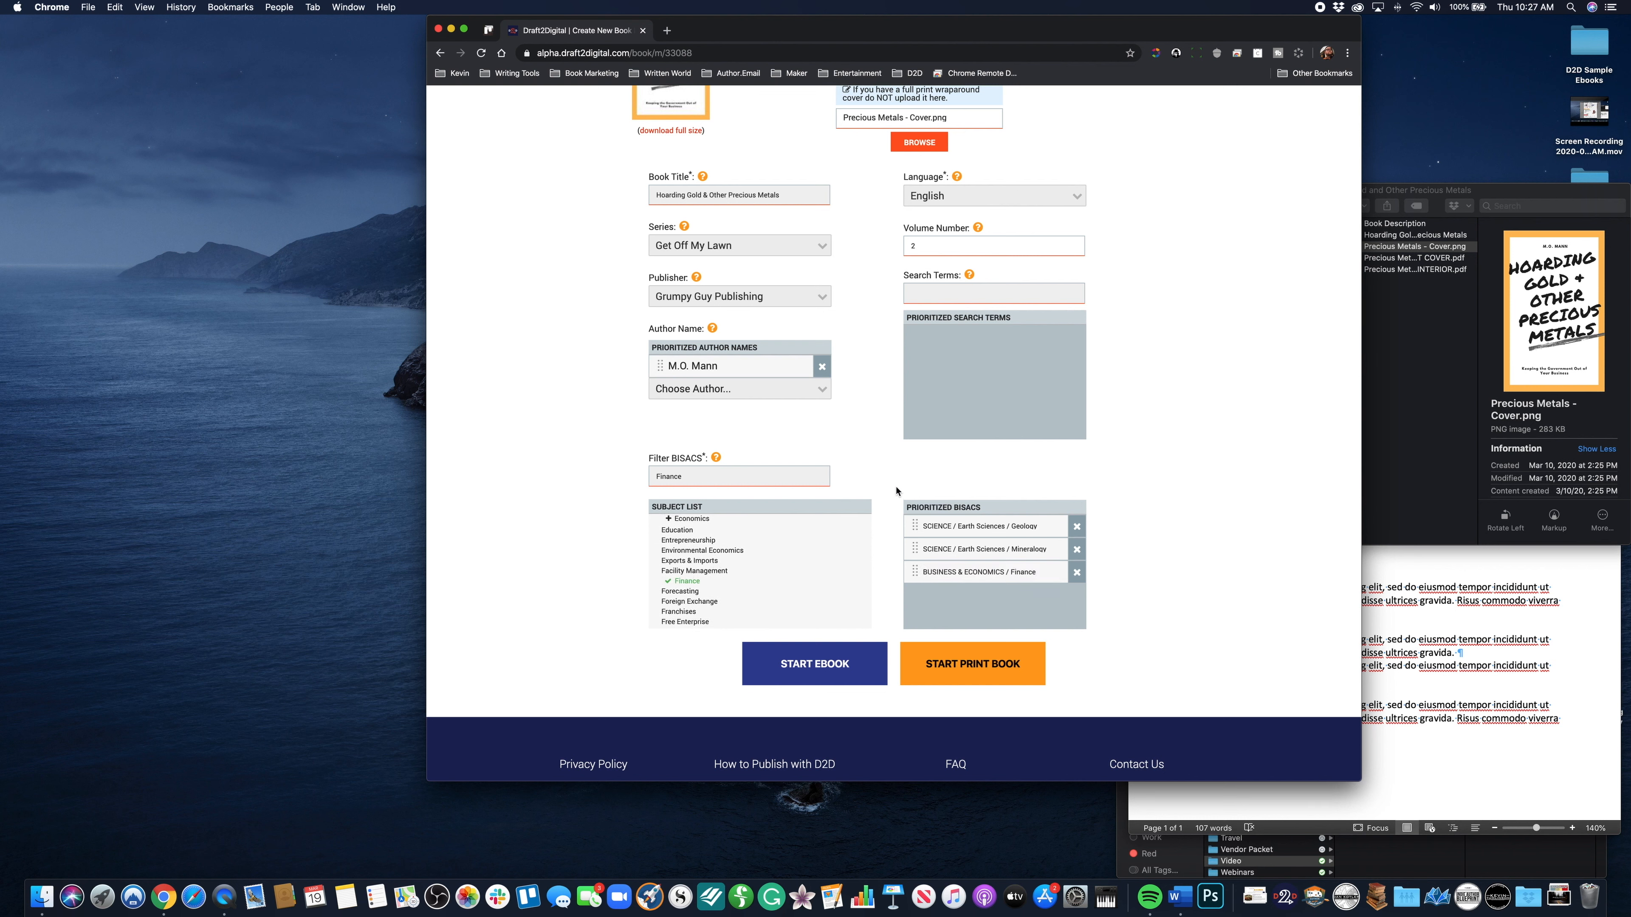
pyautogui.scroll(-2, 710, 601)
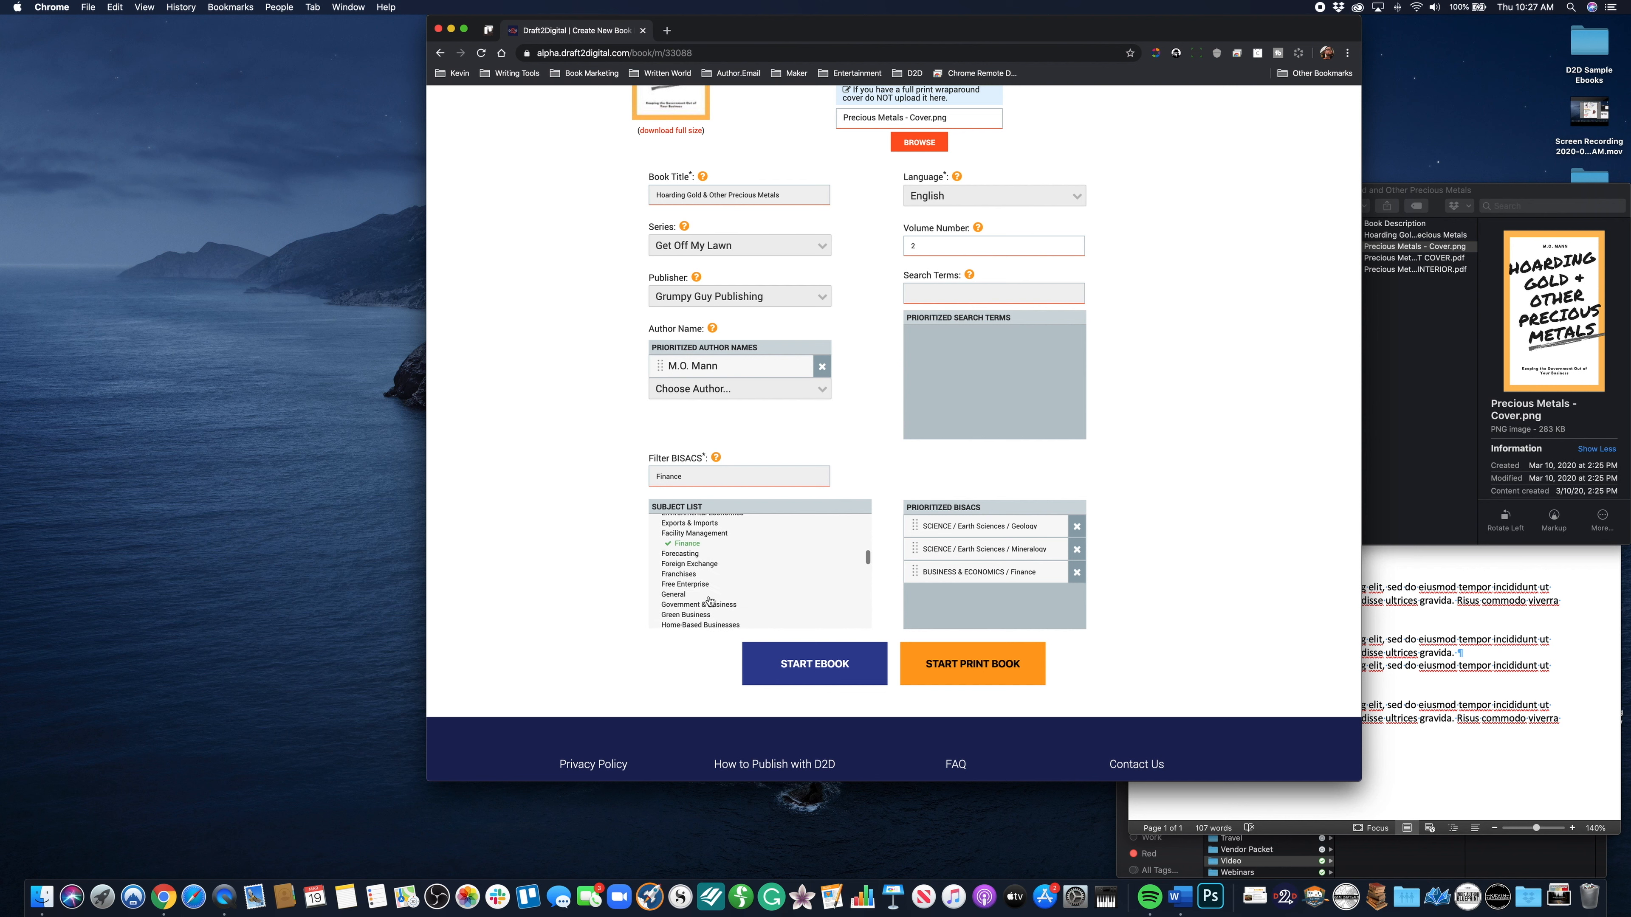
pyautogui.click(690, 583)
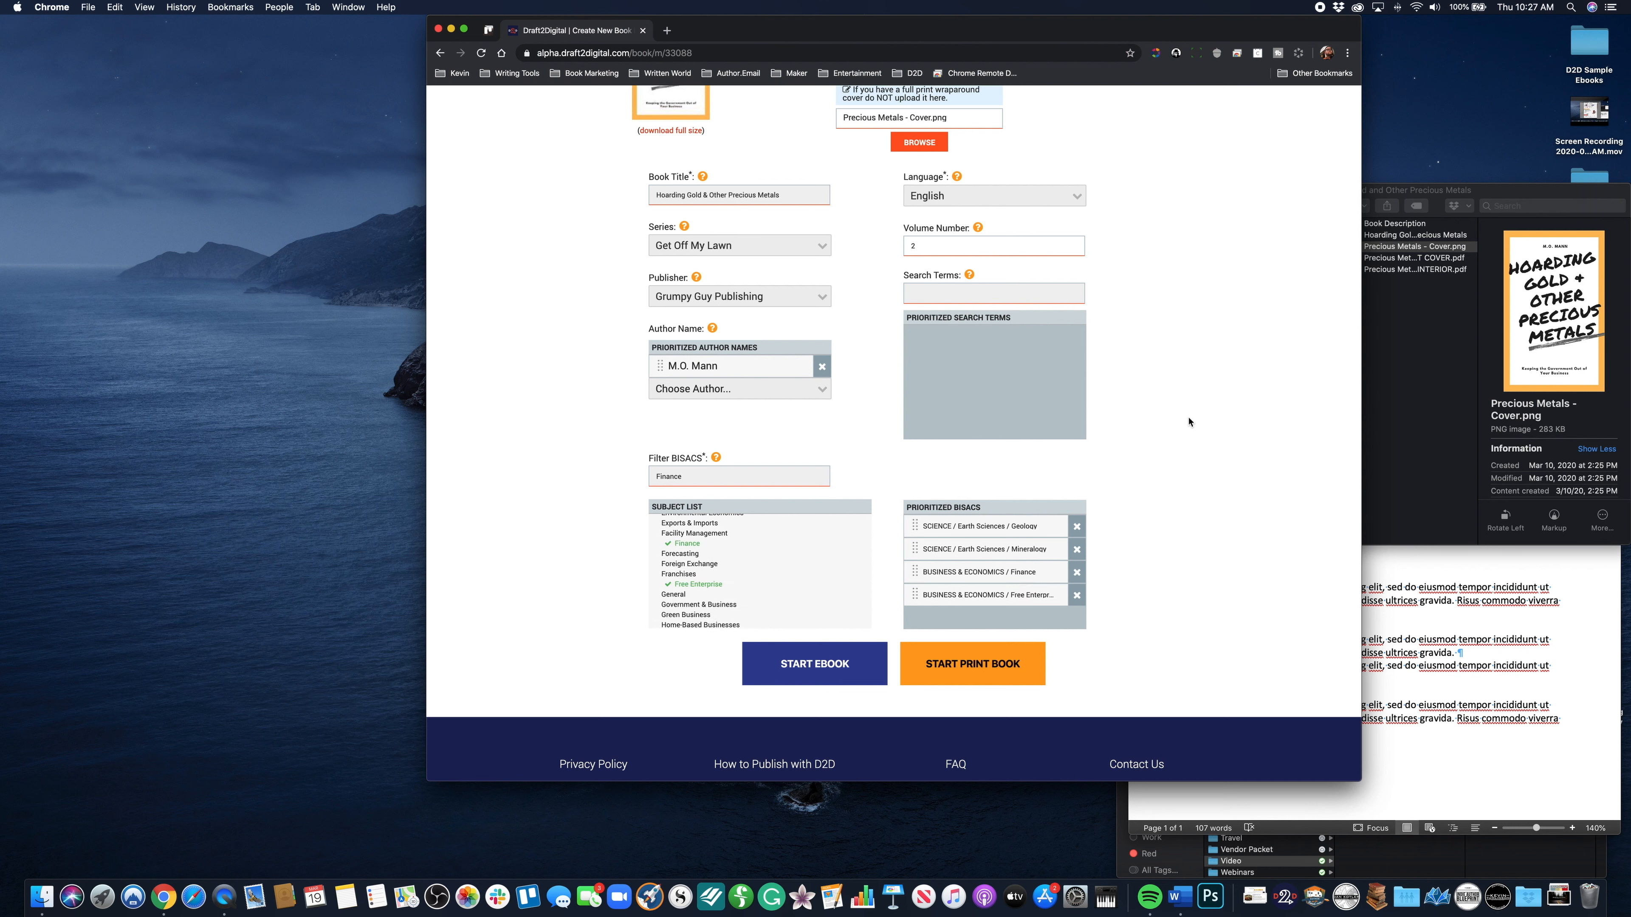
# Read the help note on BISAC subjects and clear the filter to browse the full subject list
pyautogui.click(753, 476)
pyautogui.moveTo(718, 461)
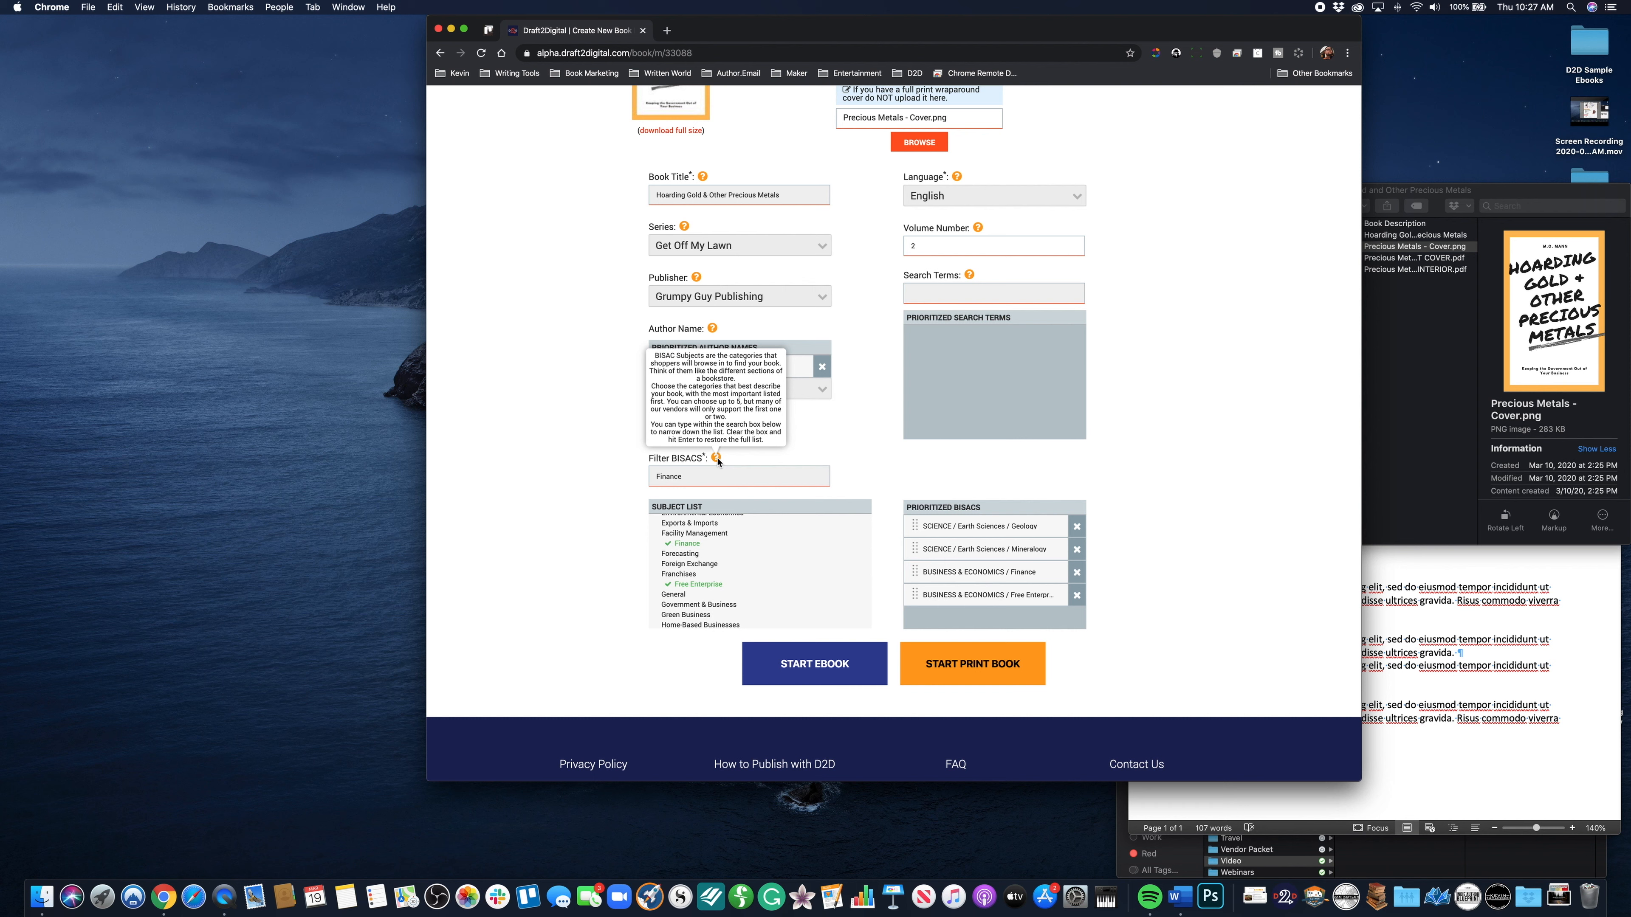
pyautogui.doubleClick(727, 478)
pyautogui.press('BackSpace')
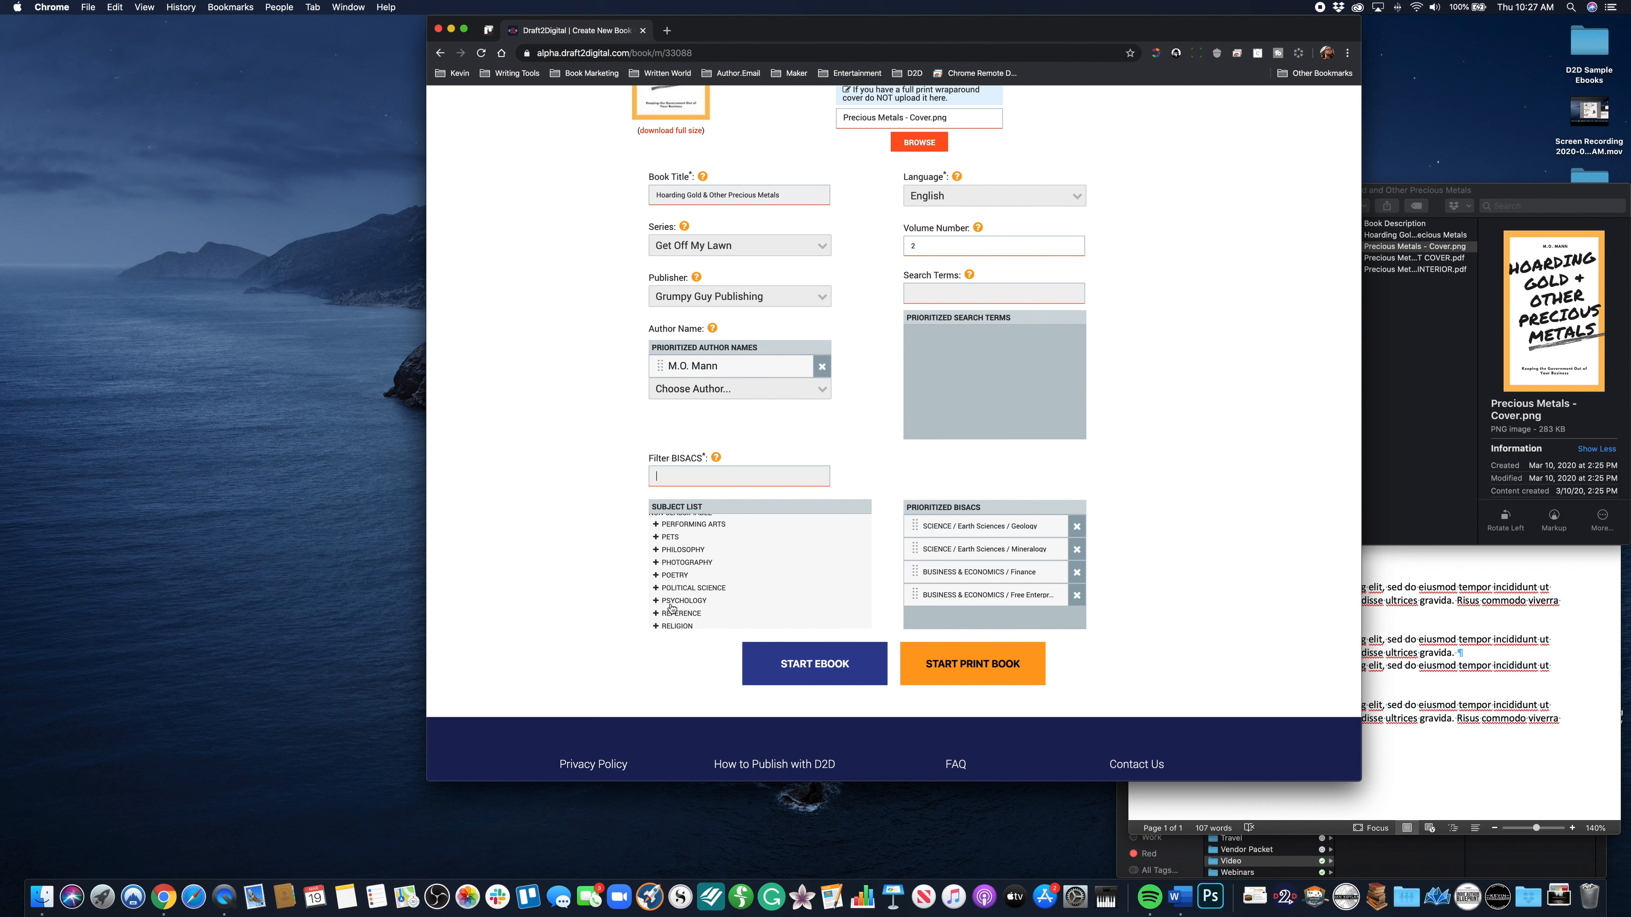
pyautogui.scroll(3, 688, 569)
pyautogui.scroll(3, 689, 570)
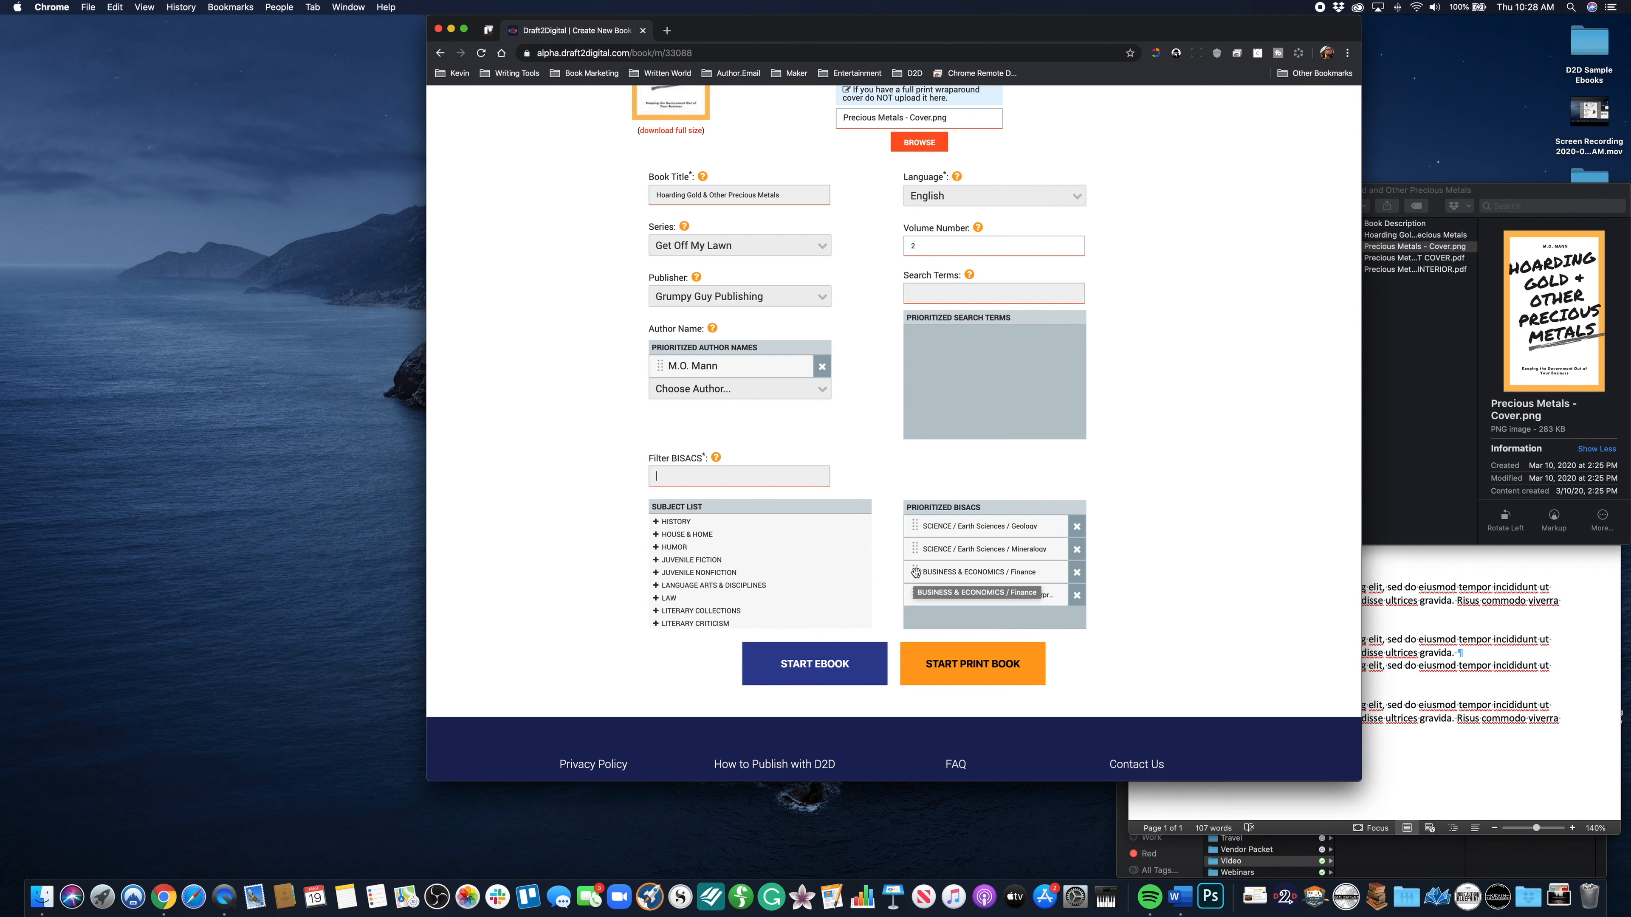
# Move Business & Economics / Finance to first place in the prioritized BISACs
pyautogui.moveTo(916, 571); pyautogui.dragTo(925, 524)
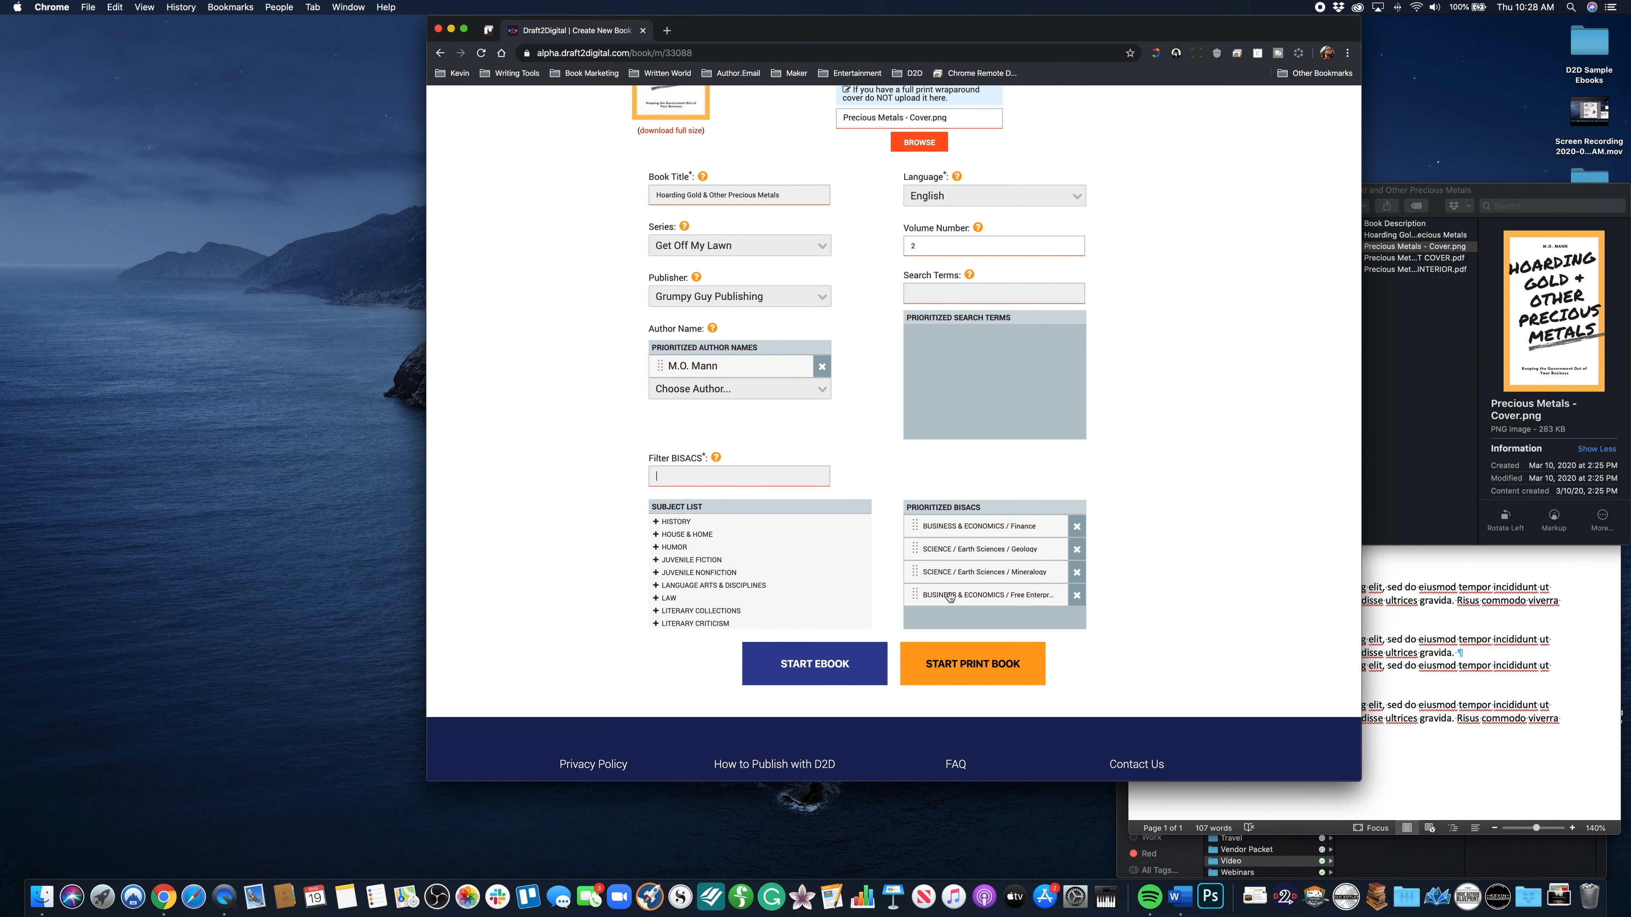
pyautogui.scroll(3, 1220, 451)
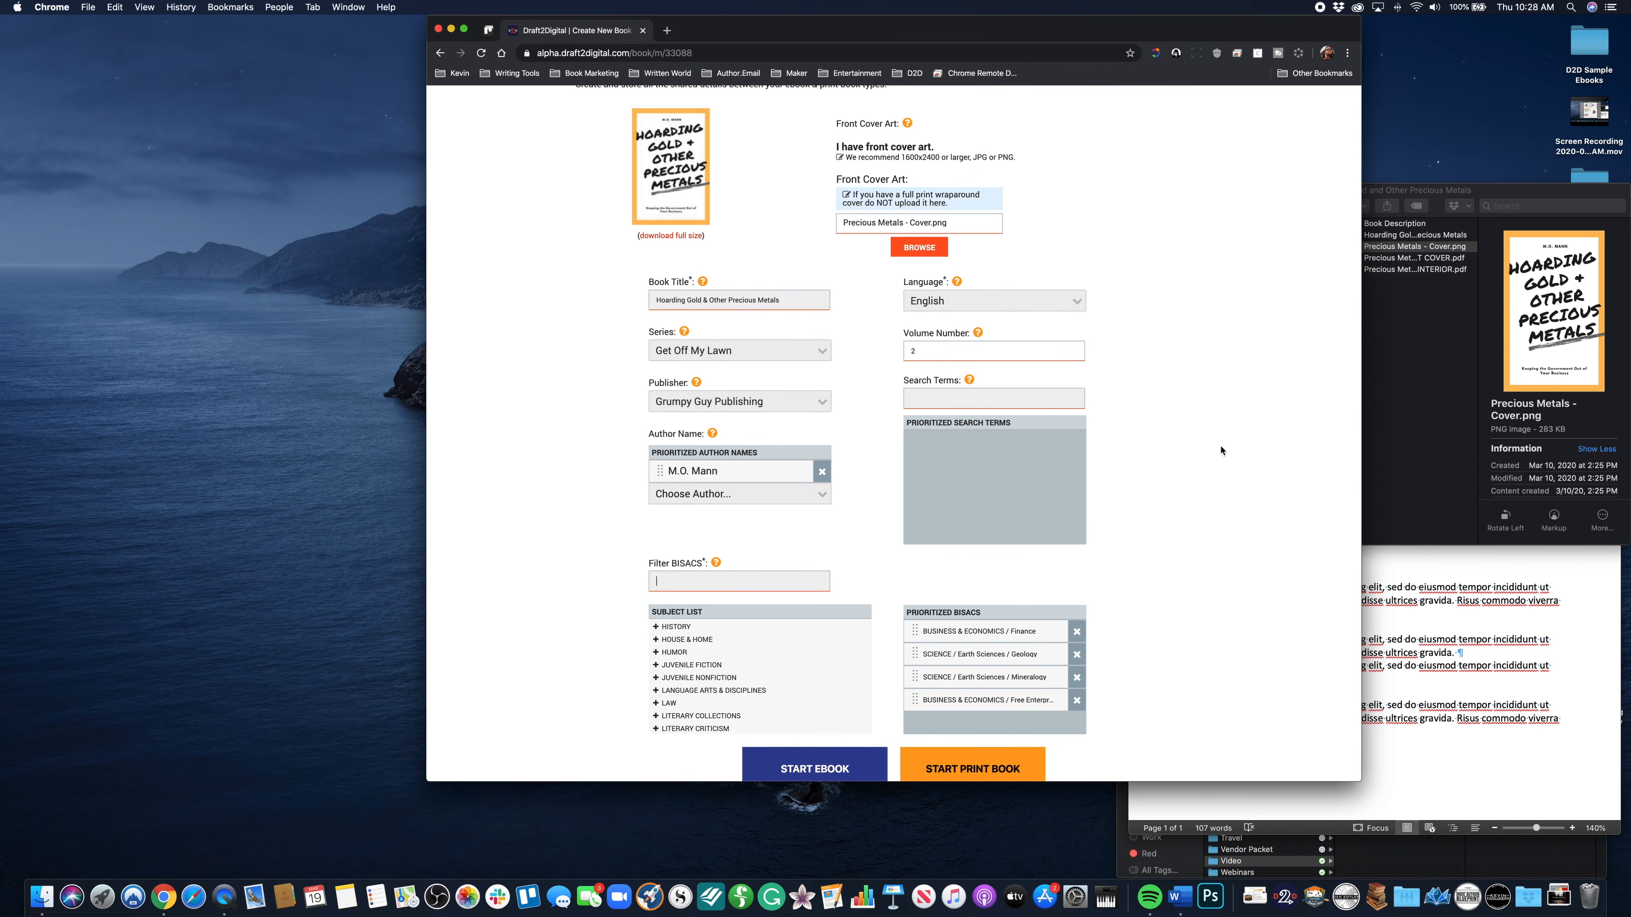
pyautogui.scroll(2, 1221, 450)
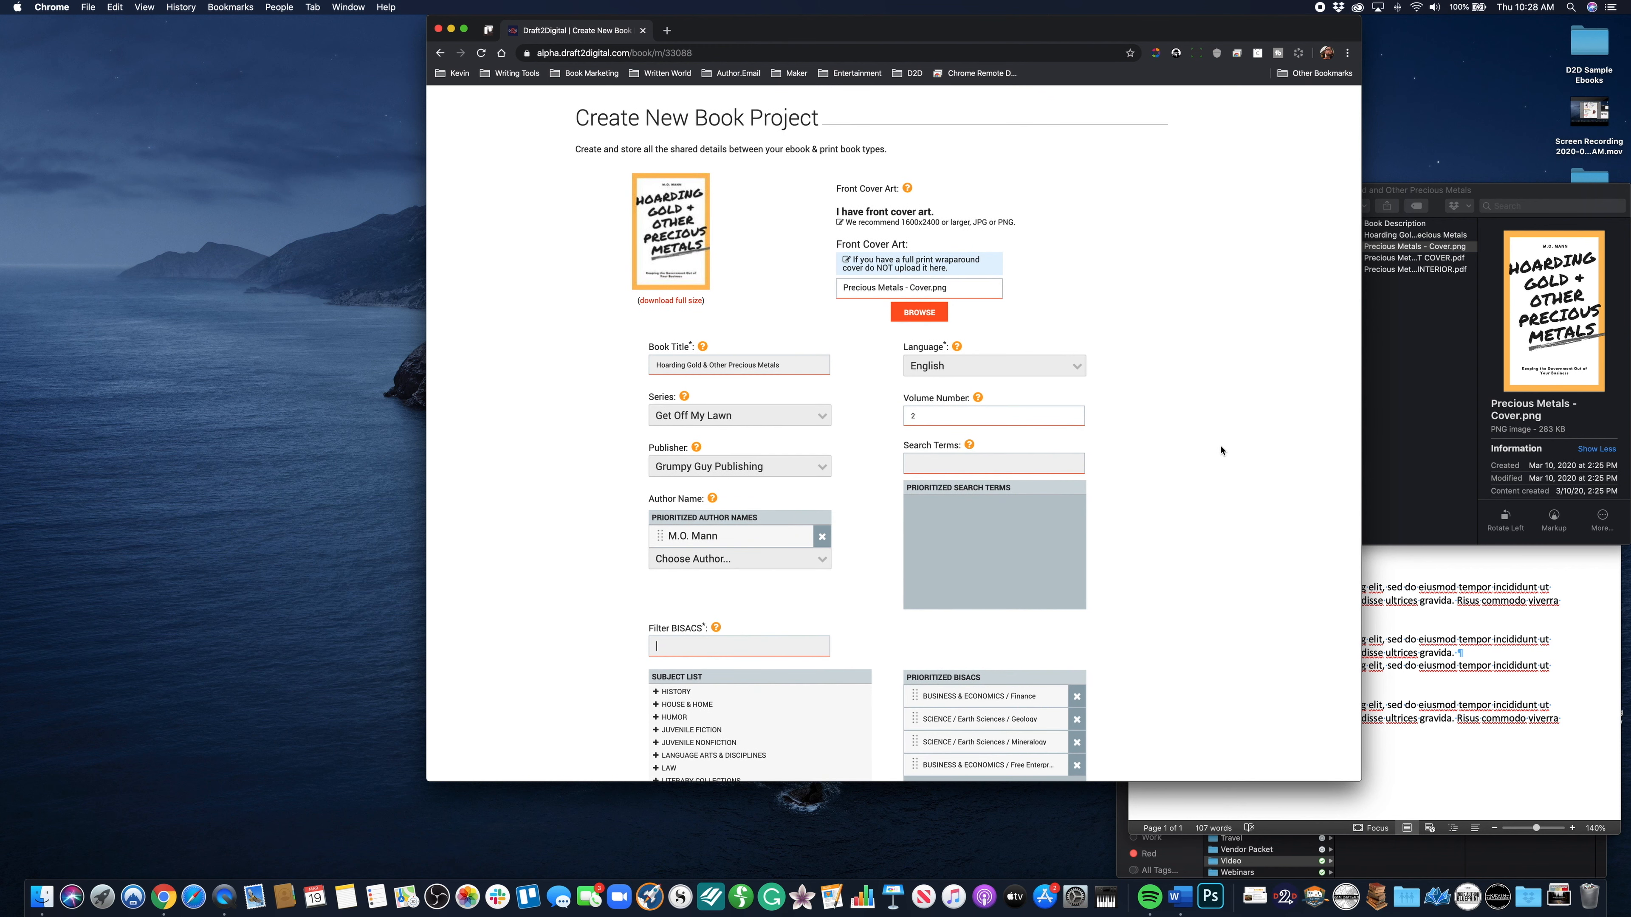
pyautogui.scroll(-3, 1220, 450)
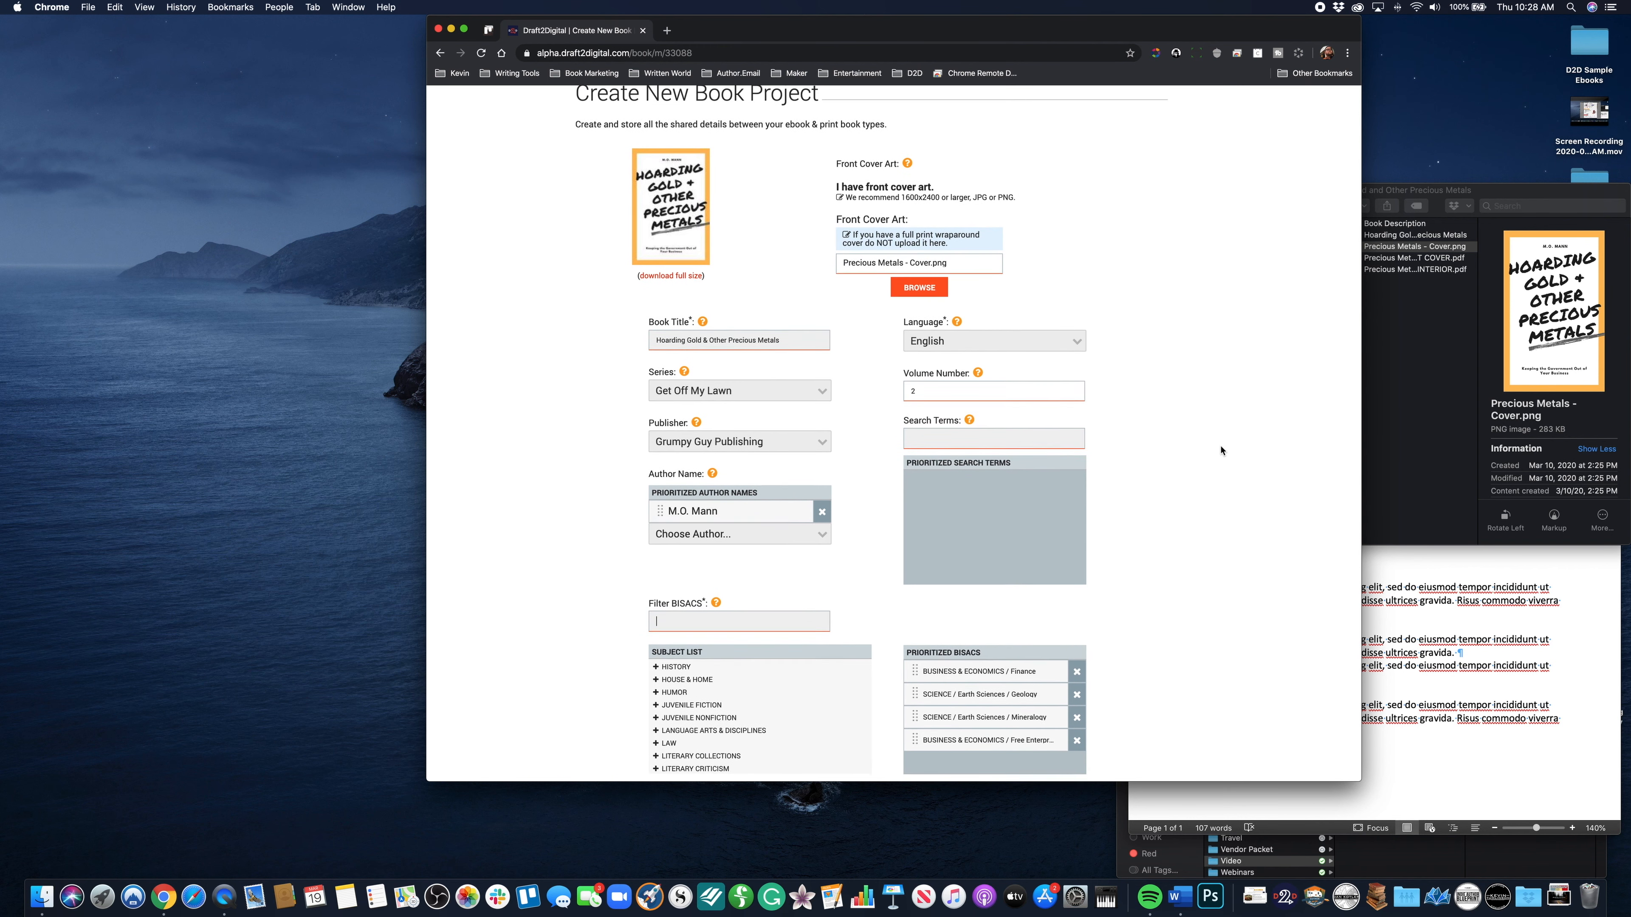
pyautogui.scroll(3, 1219, 456)
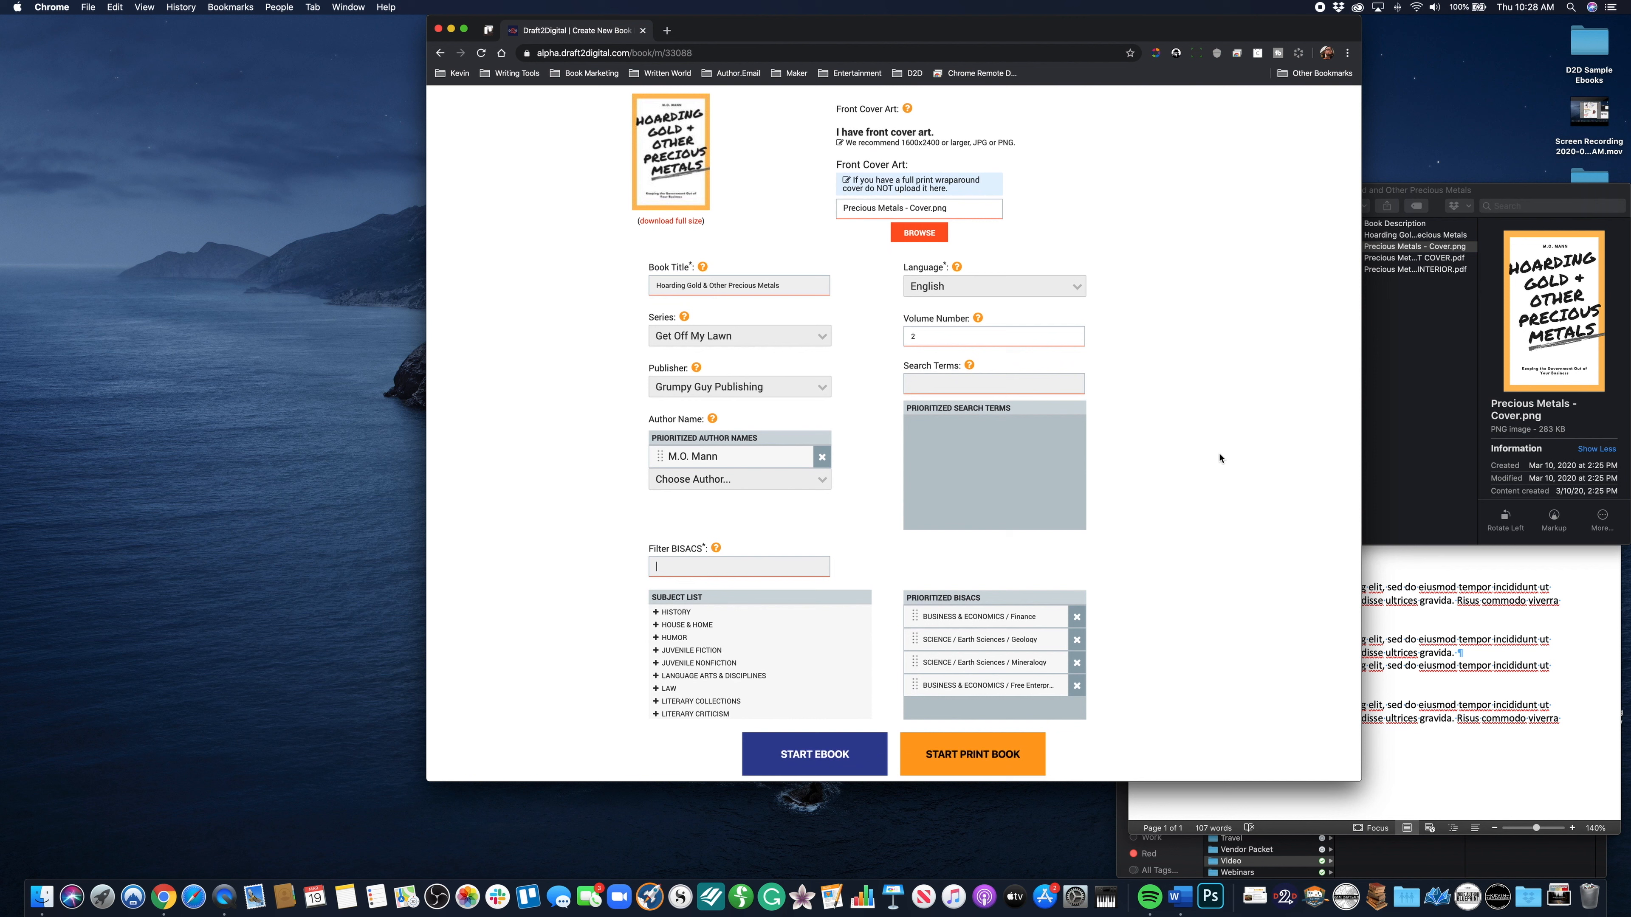
# Add the search terms "Gold", "Hoarding Money", "Economics for Writers" and "Hiding Wealth"
pyautogui.moveTo(970, 432)
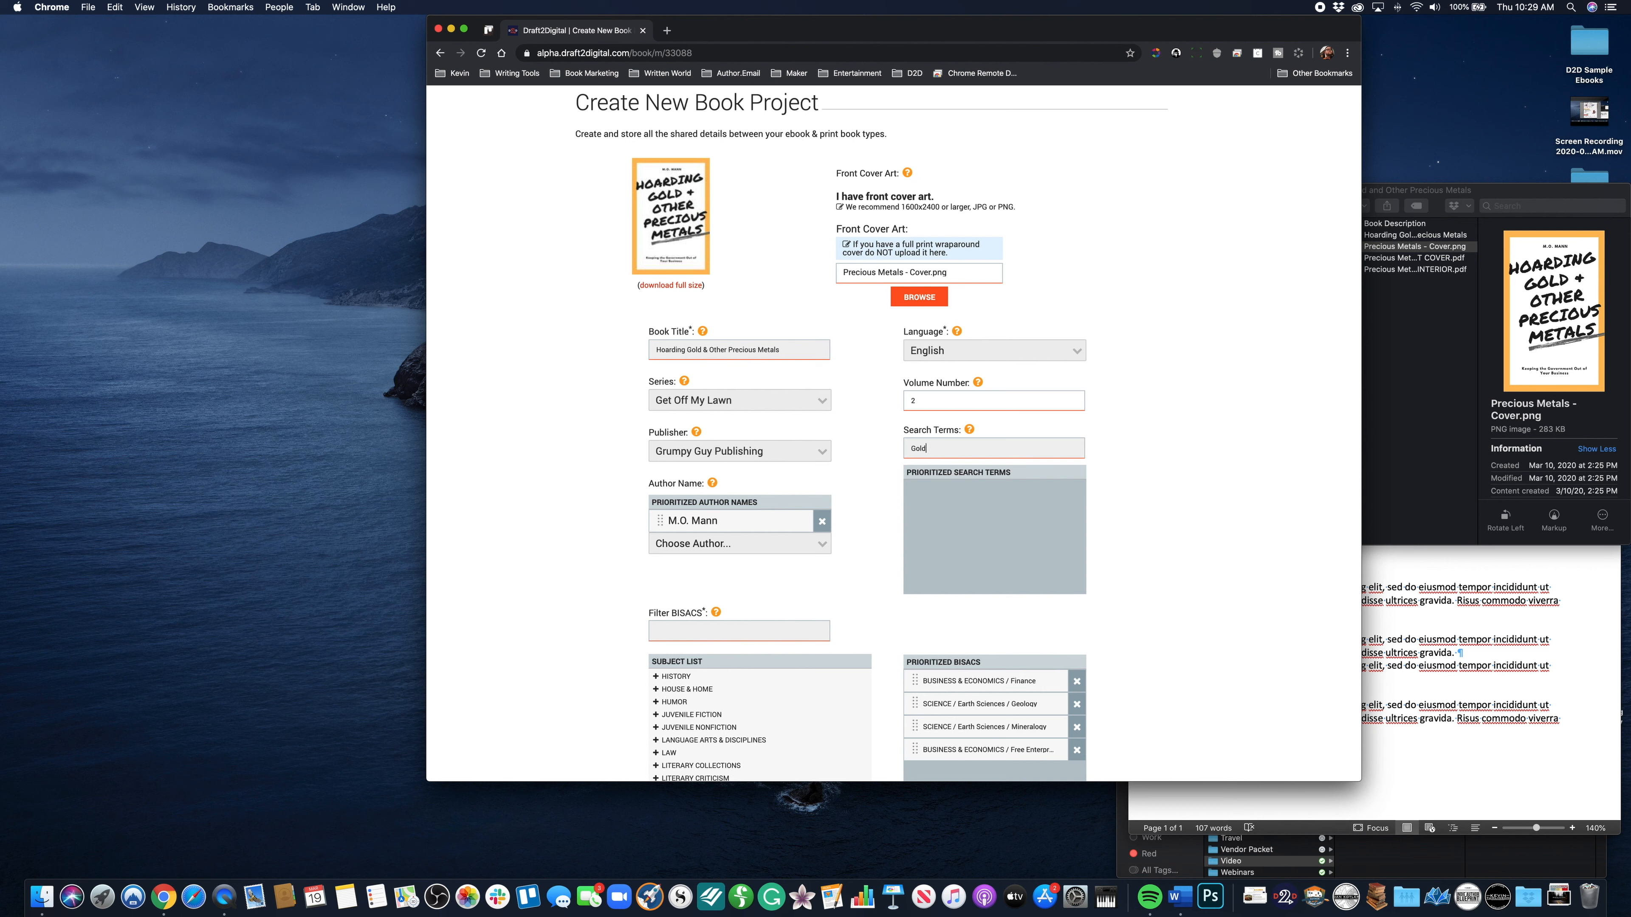
pyautogui.press('Return')
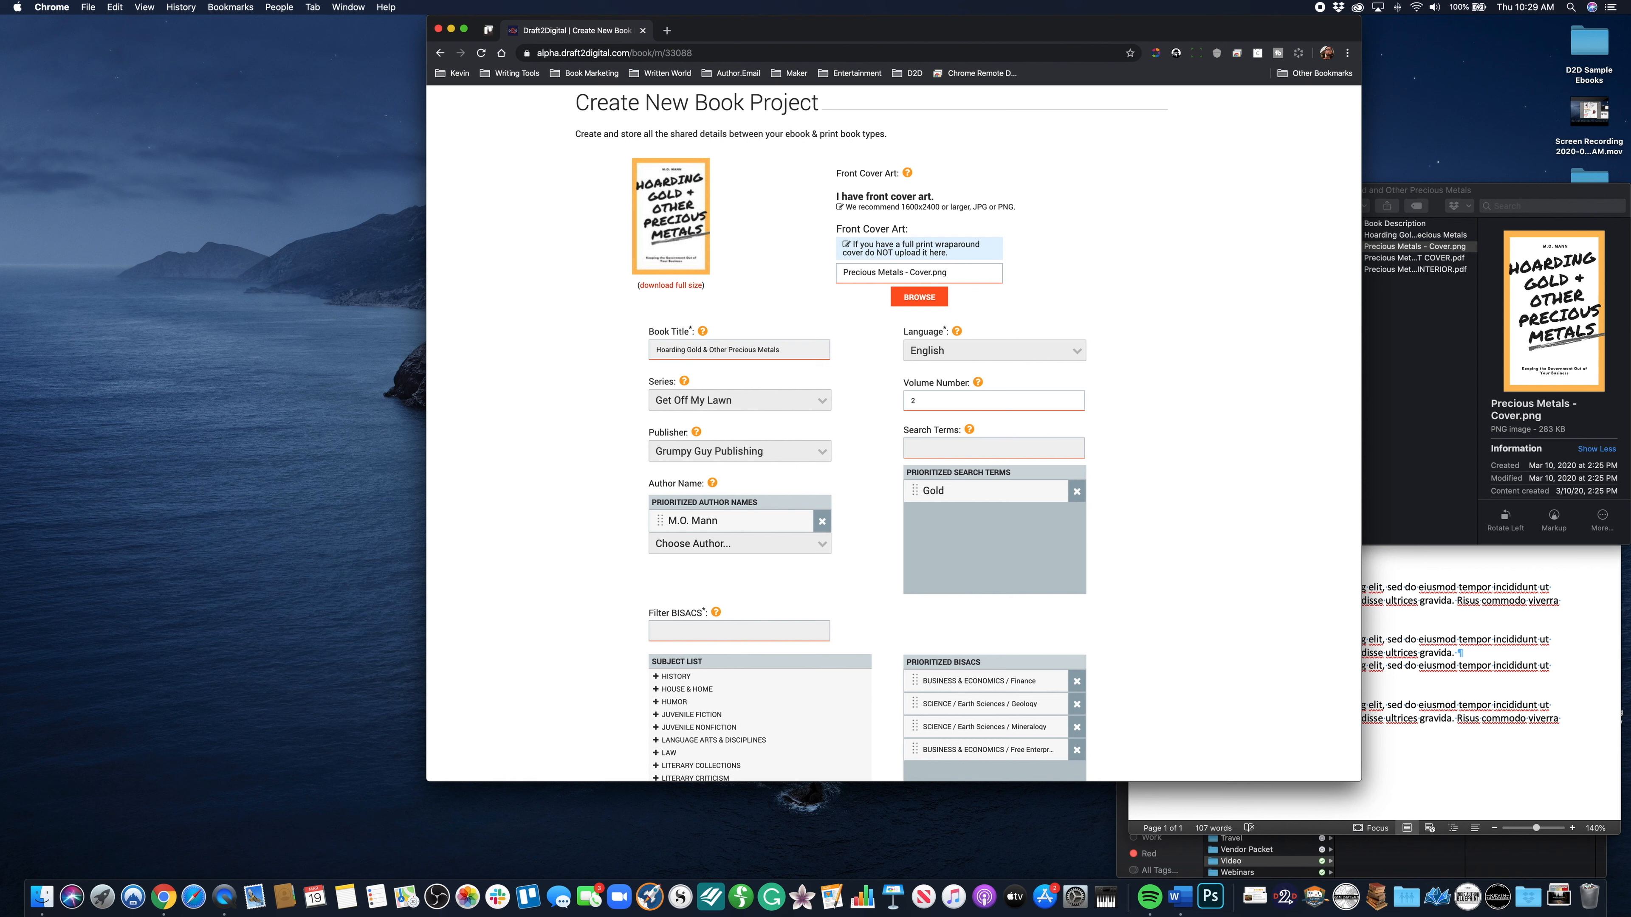
pyautogui.write('Hoarding Money')
pyautogui.press('Return')
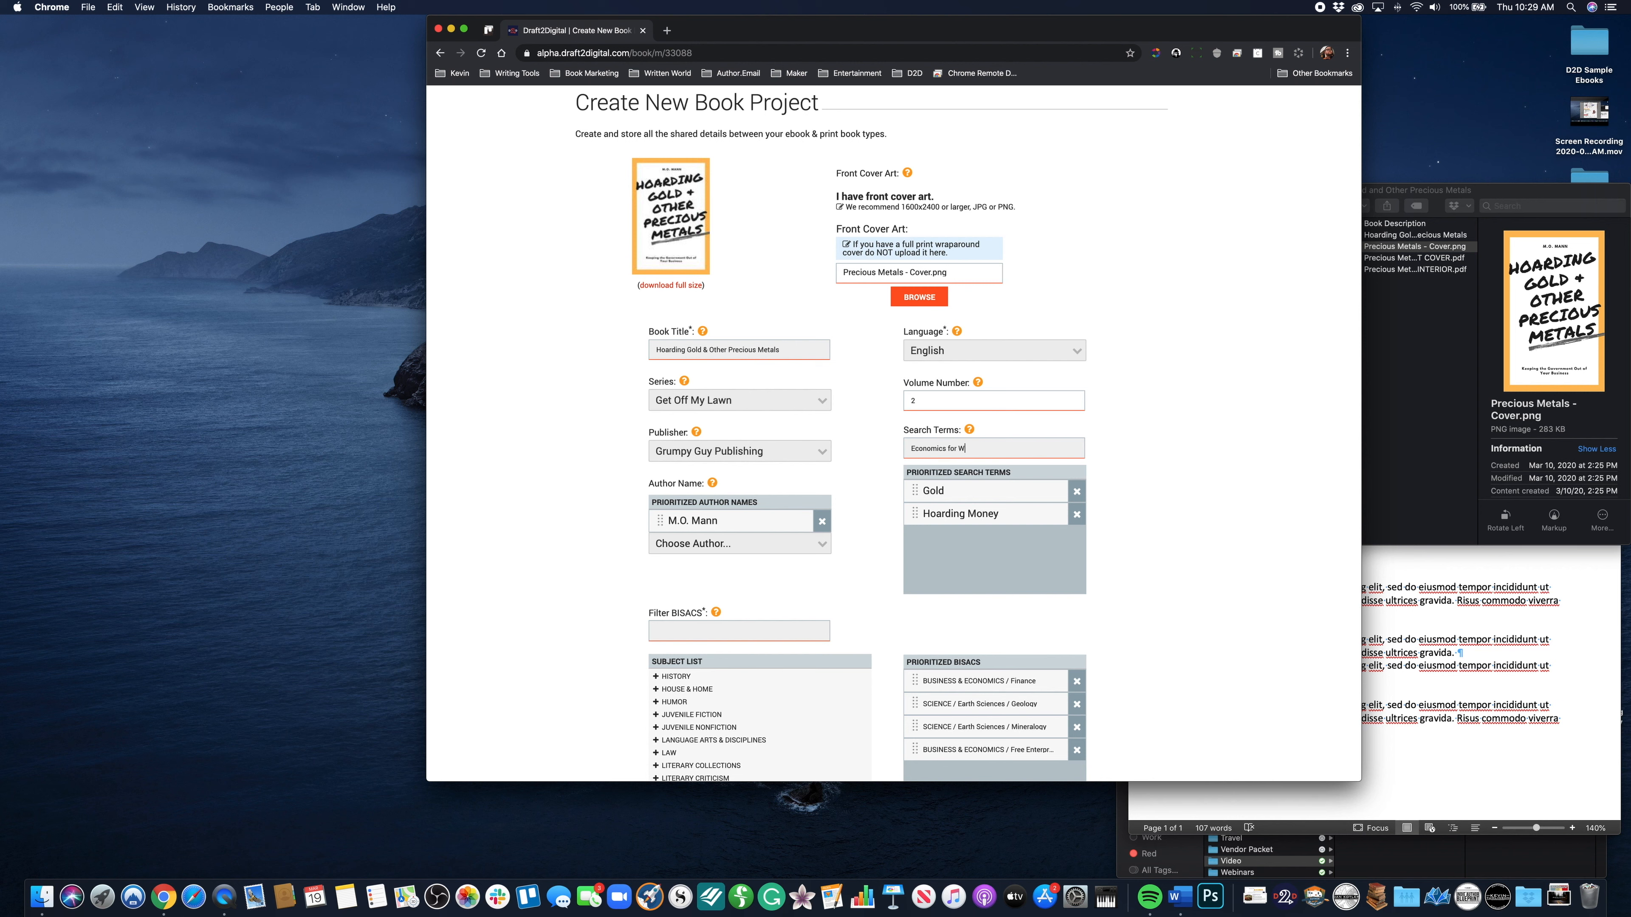
pyautogui.press('Return')
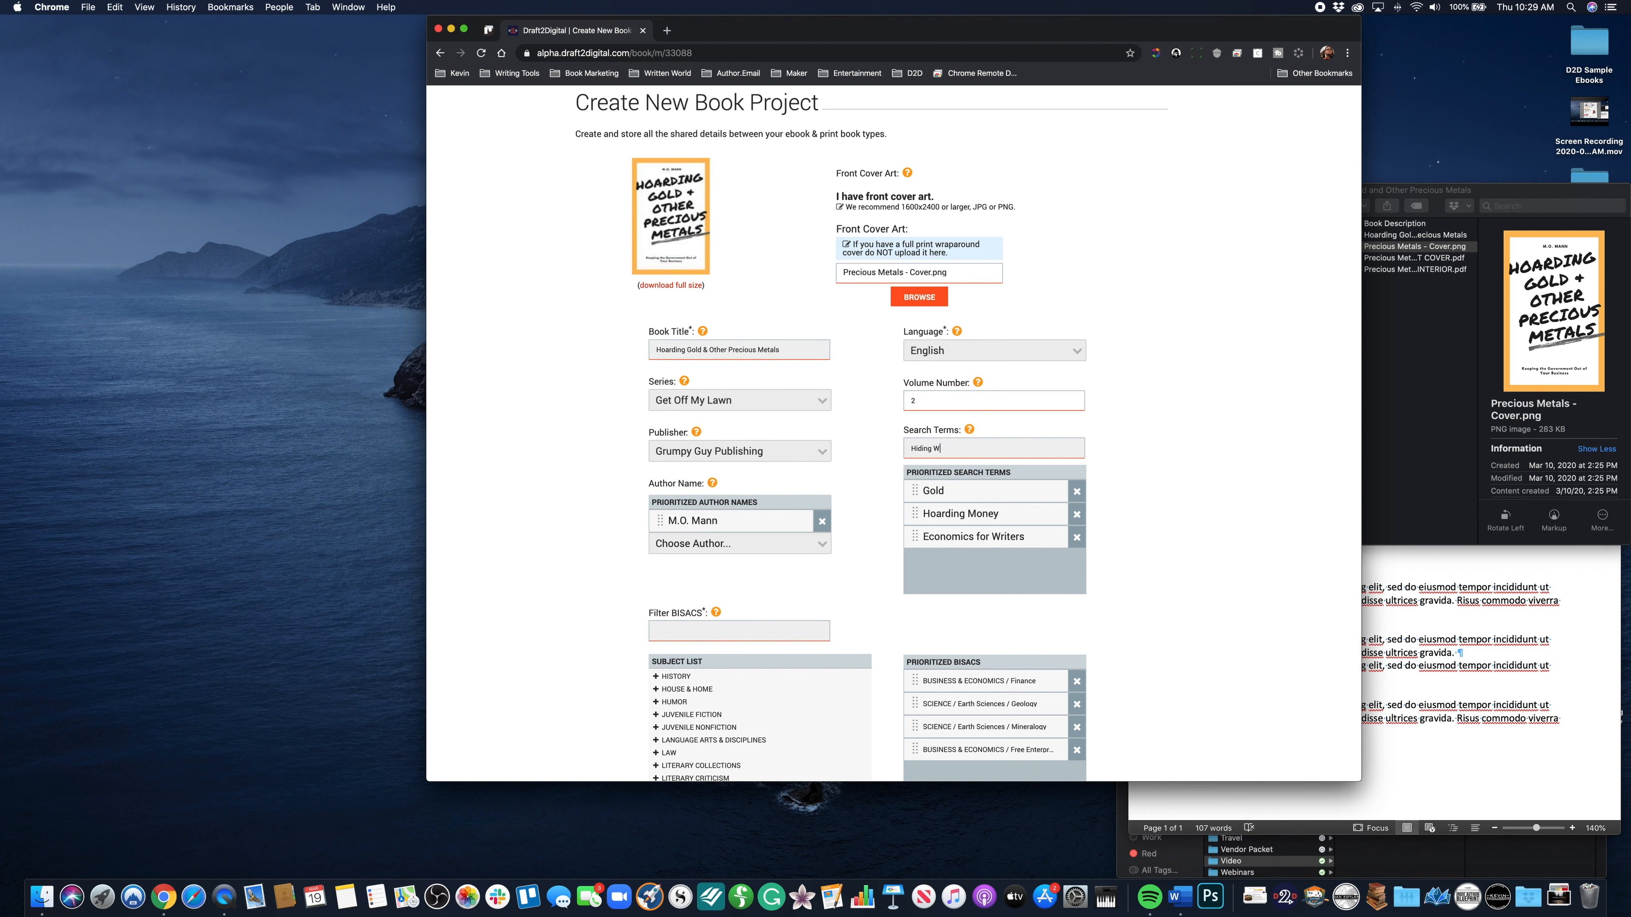
pyautogui.press('Return')
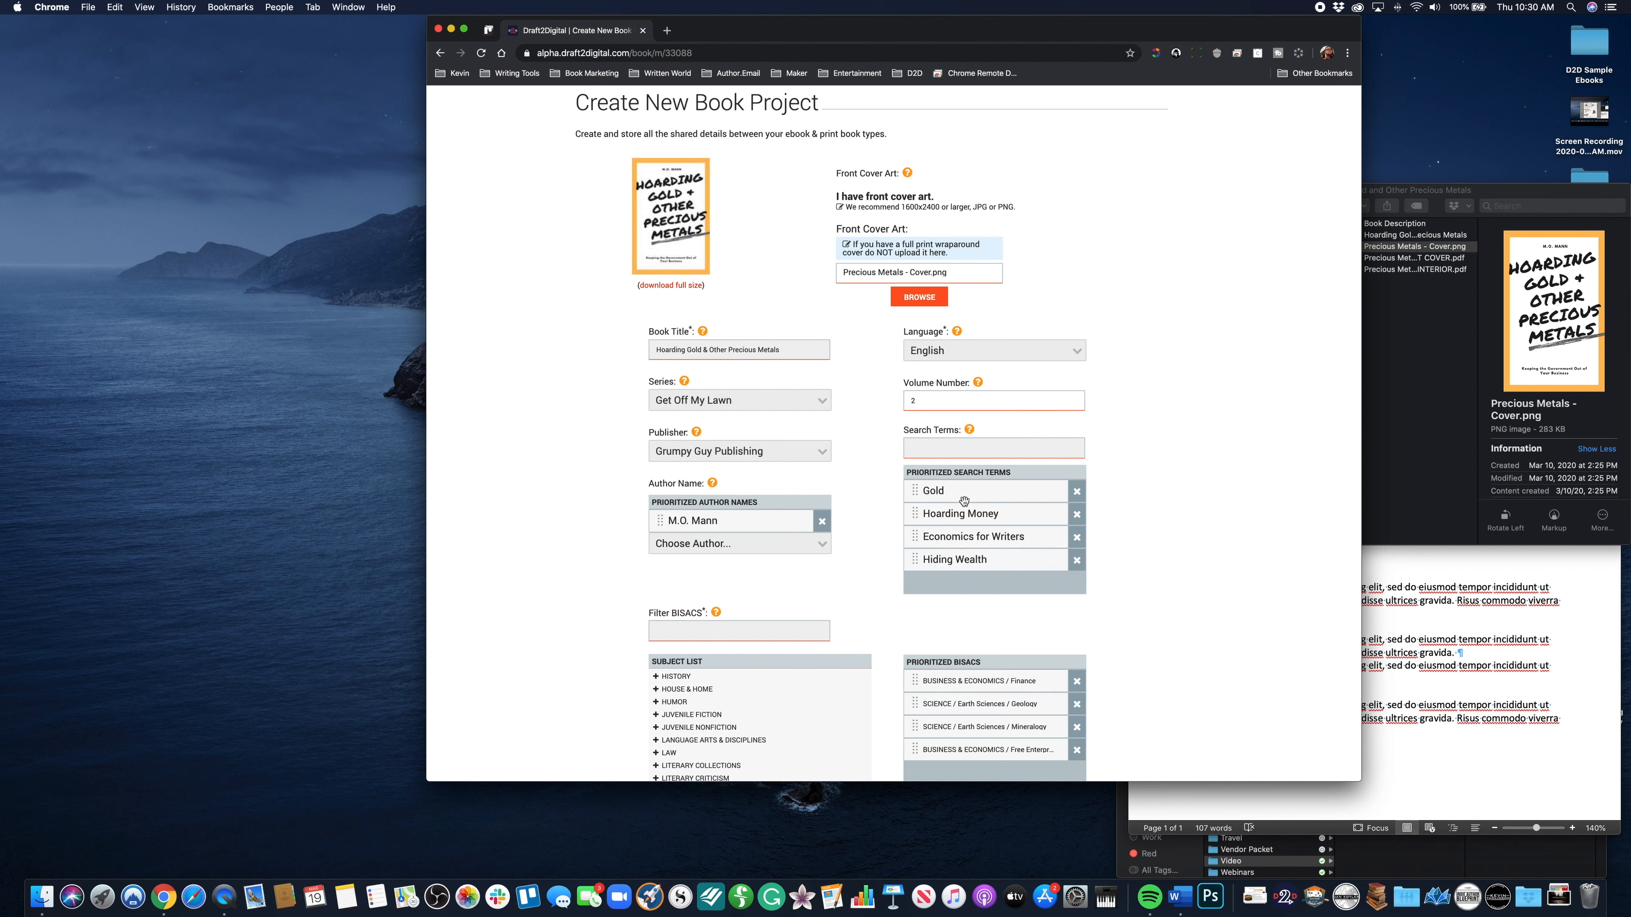
# Move "Hiding Wealth" to first place in the prioritized search terms and remove "Gold" from them
pyautogui.moveTo(918, 561); pyautogui.dragTo(930, 492)
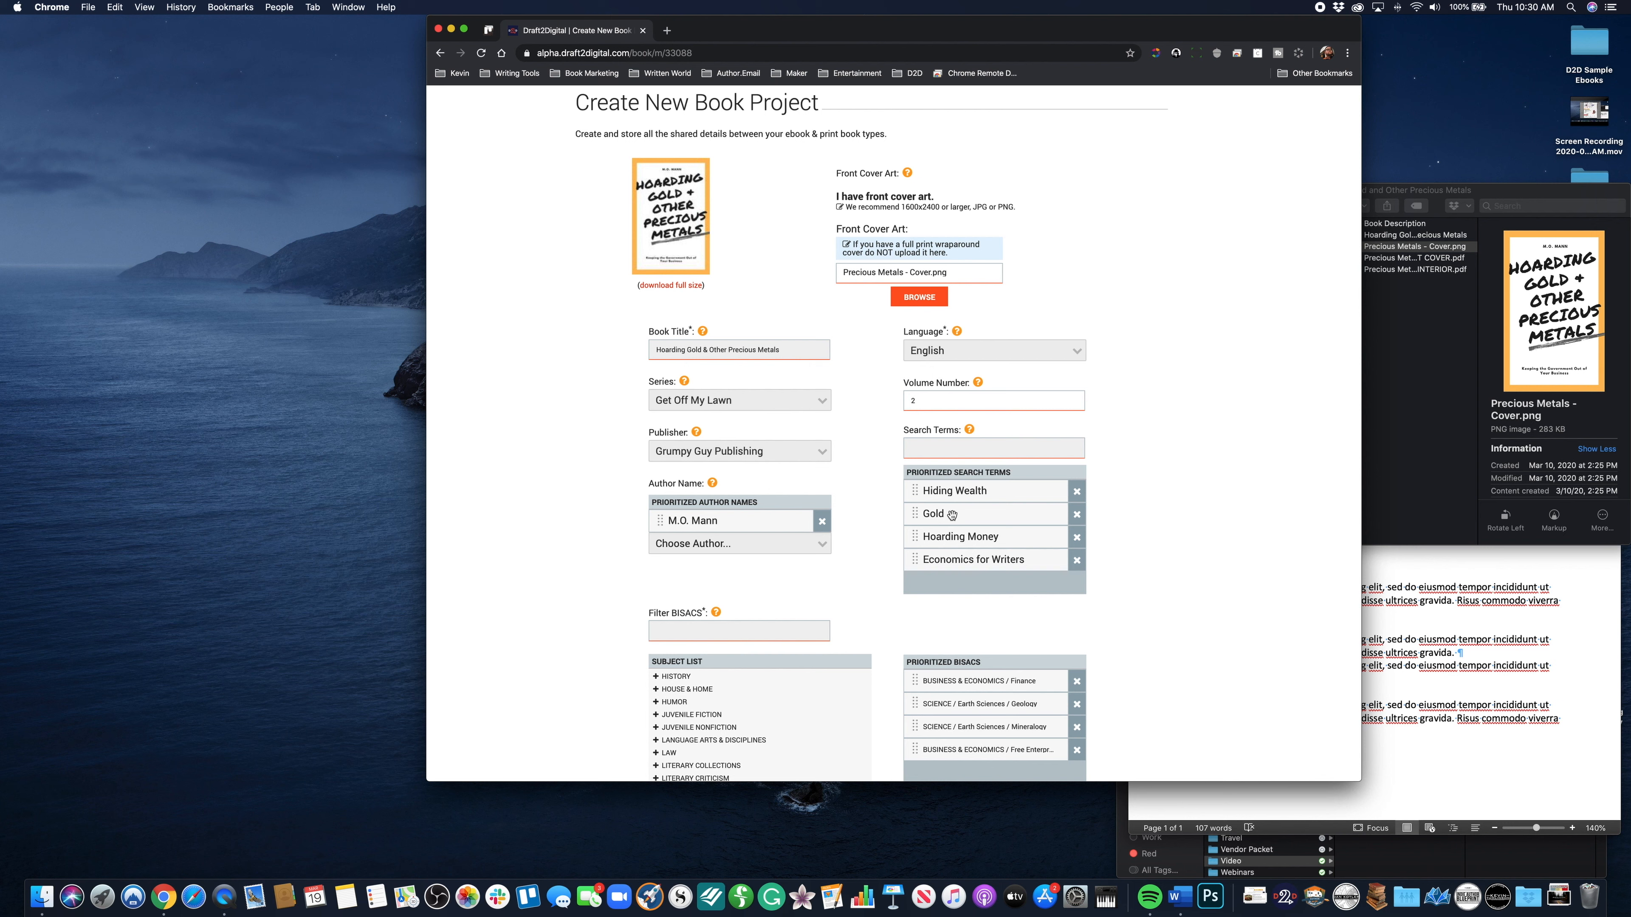
pyautogui.click(1077, 515)
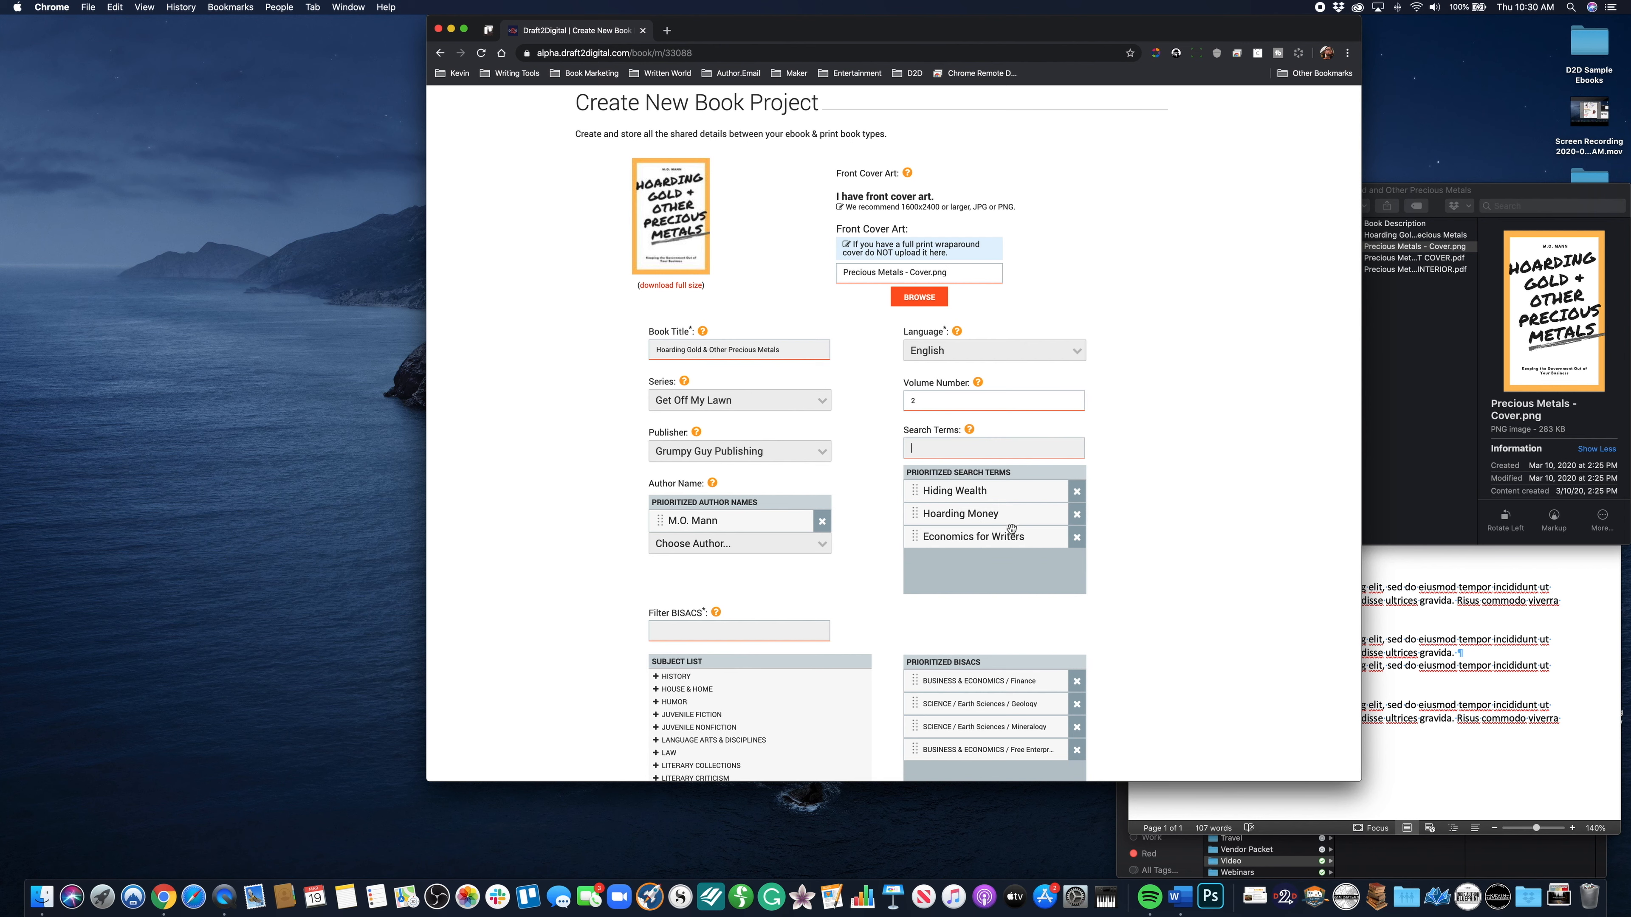
pyautogui.scroll(-1, 982, 552)
pyautogui.scroll(-2, 982, 552)
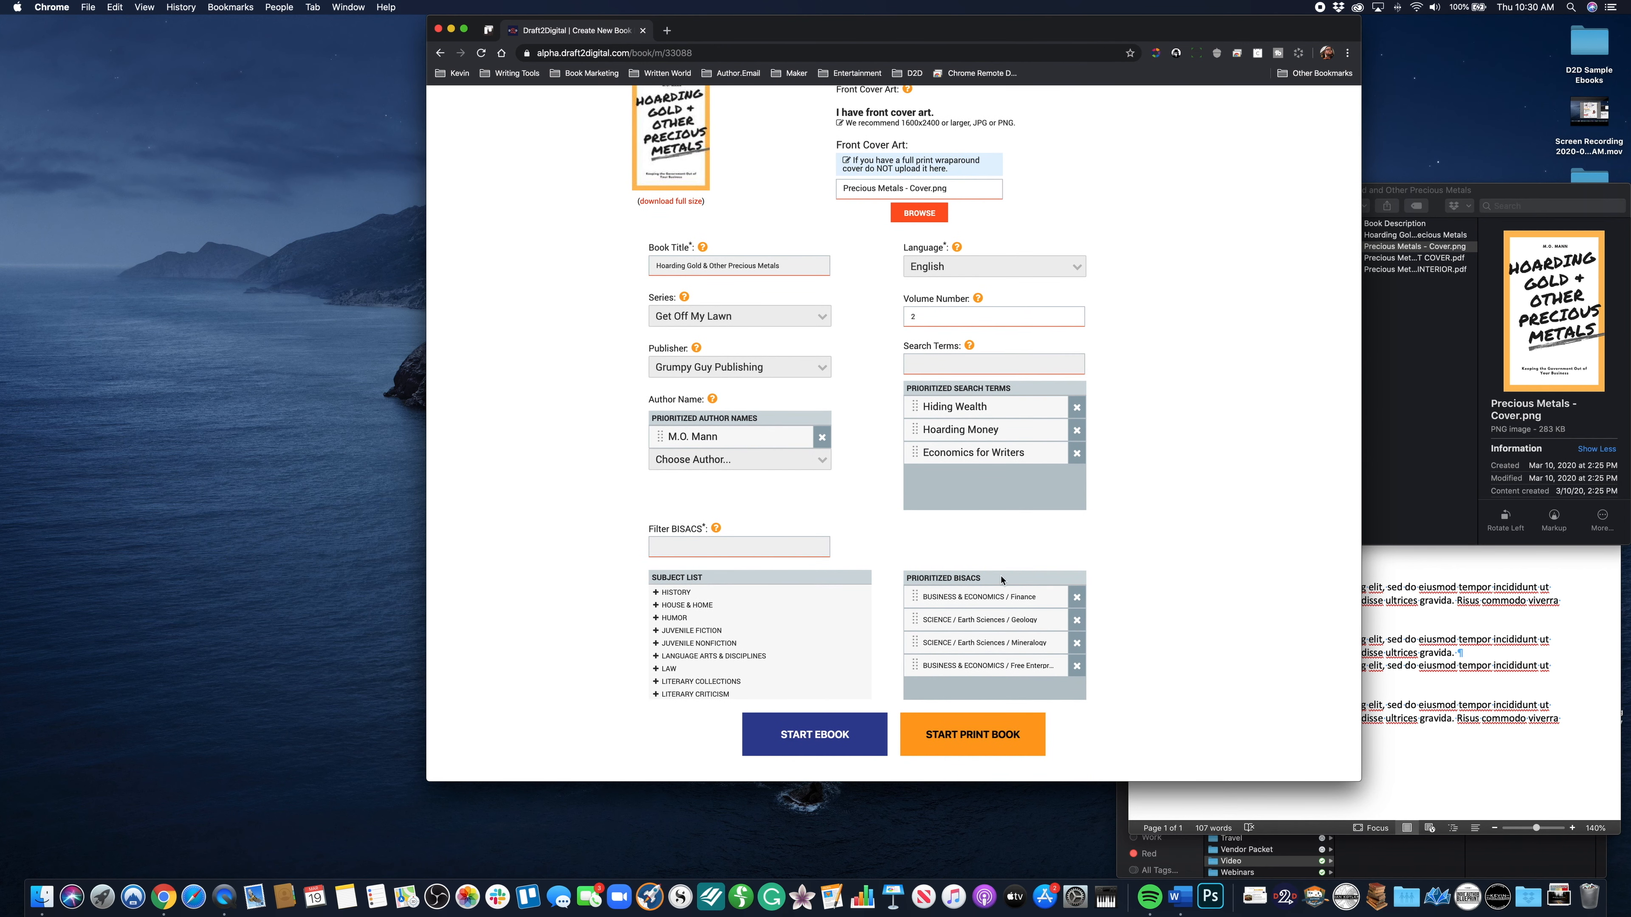
pyautogui.scroll(-1, 1014, 626)
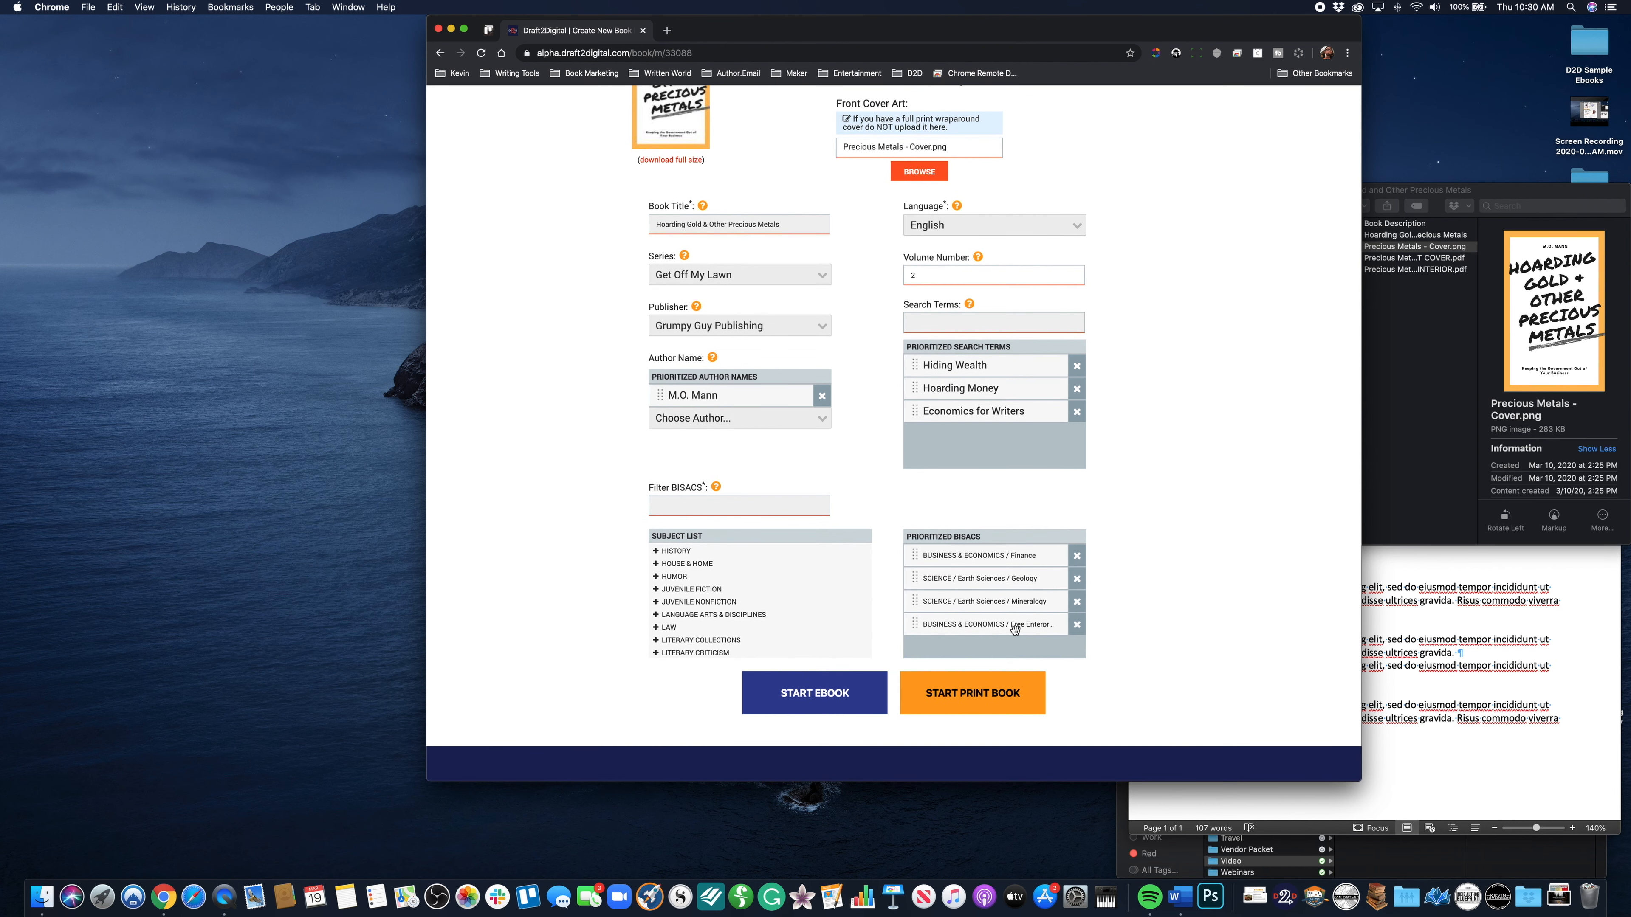
pyautogui.scroll(5, 1015, 626)
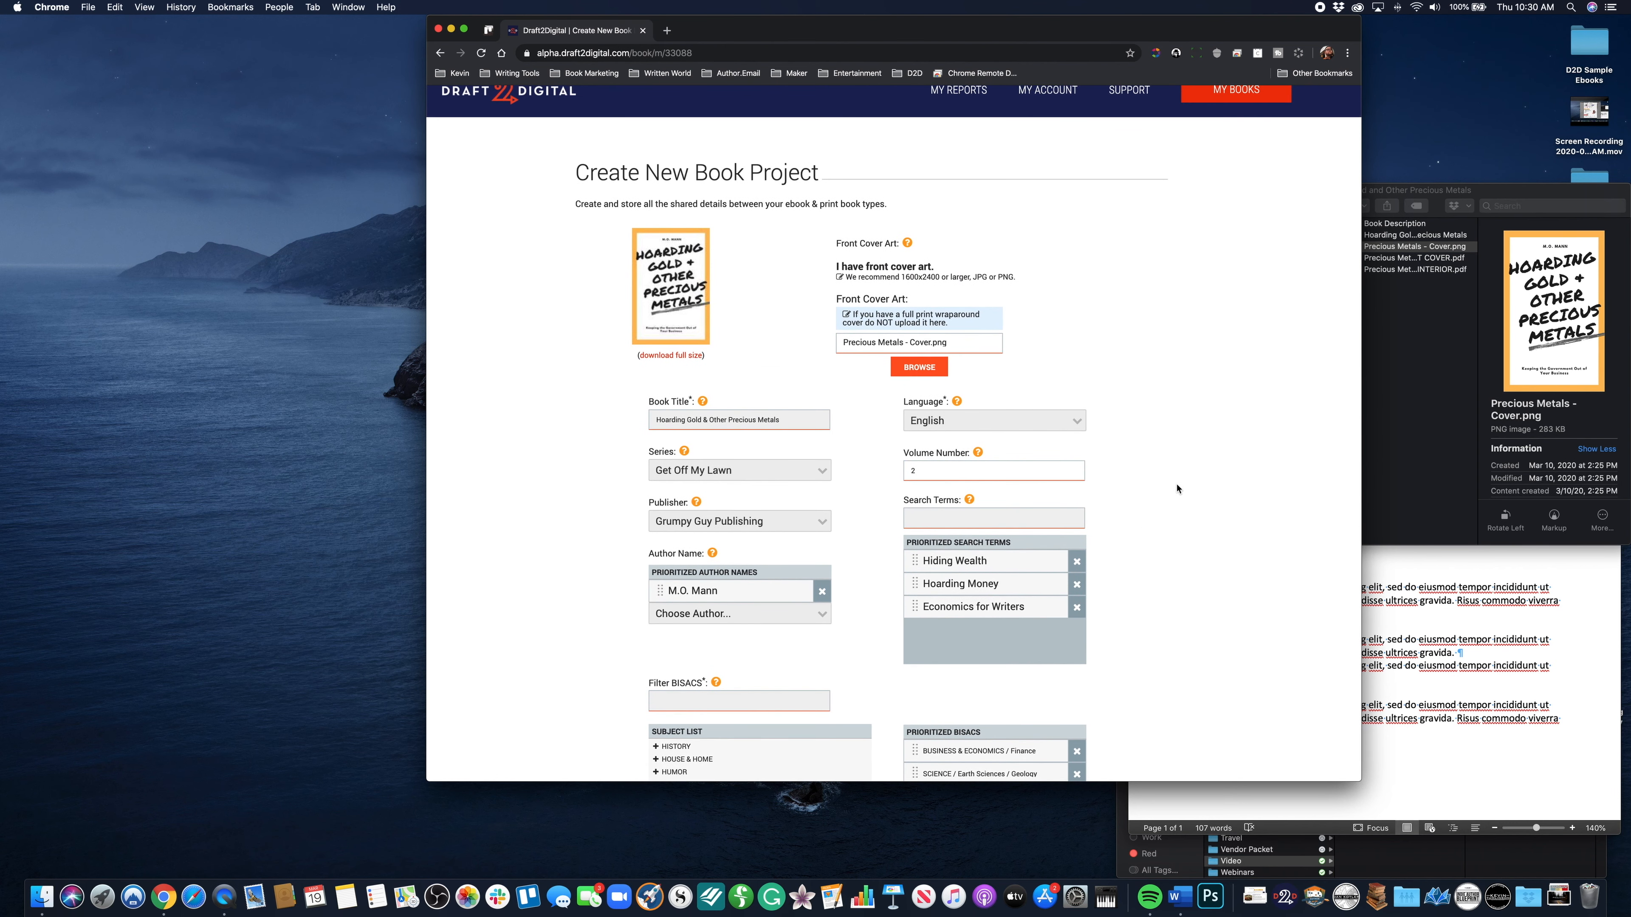
pyautogui.scroll(1, 1177, 489)
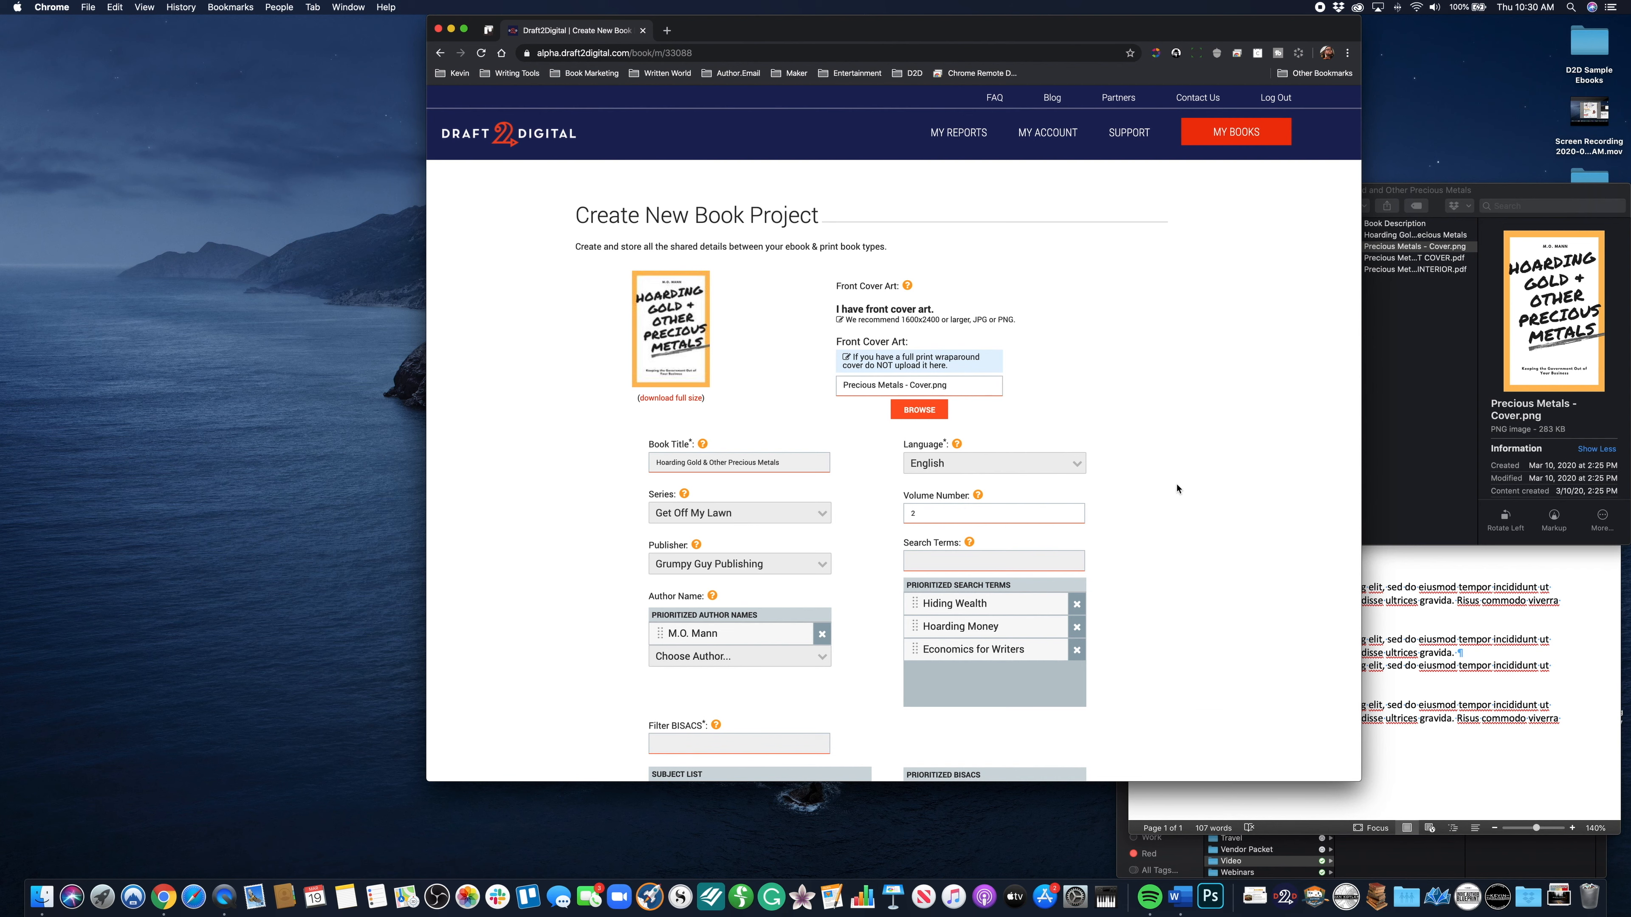
pyautogui.scroll(-2, 1177, 489)
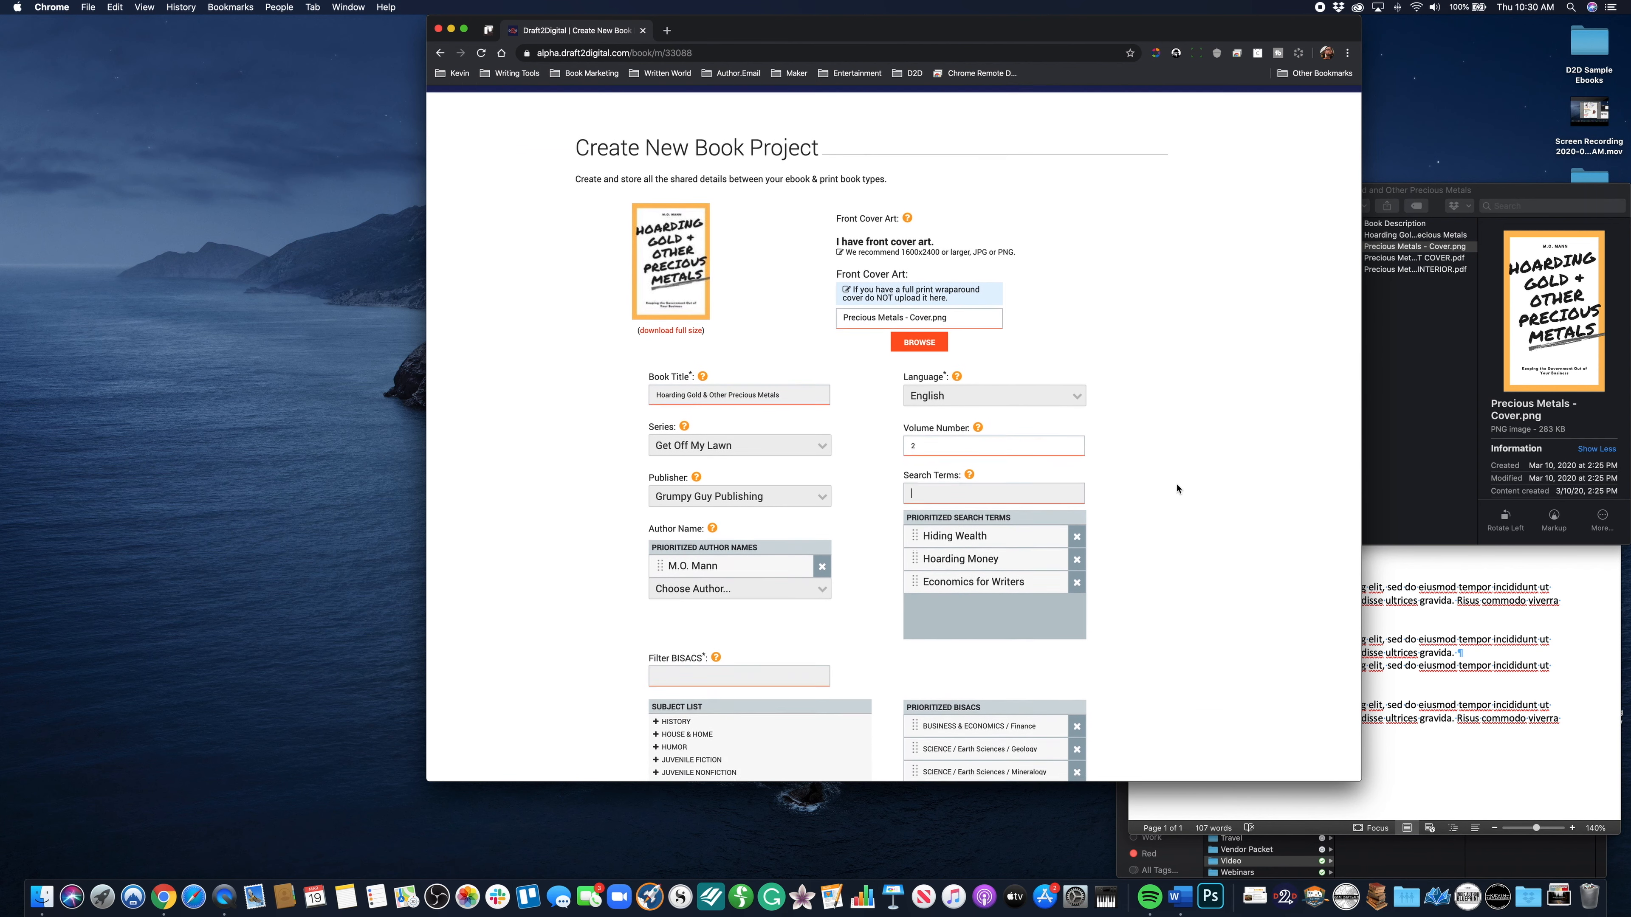
# Submit the shared book project details and start the print book for "Hoarding Gold & Other Precious Metals"
pyautogui.scroll(-3, 1176, 488)
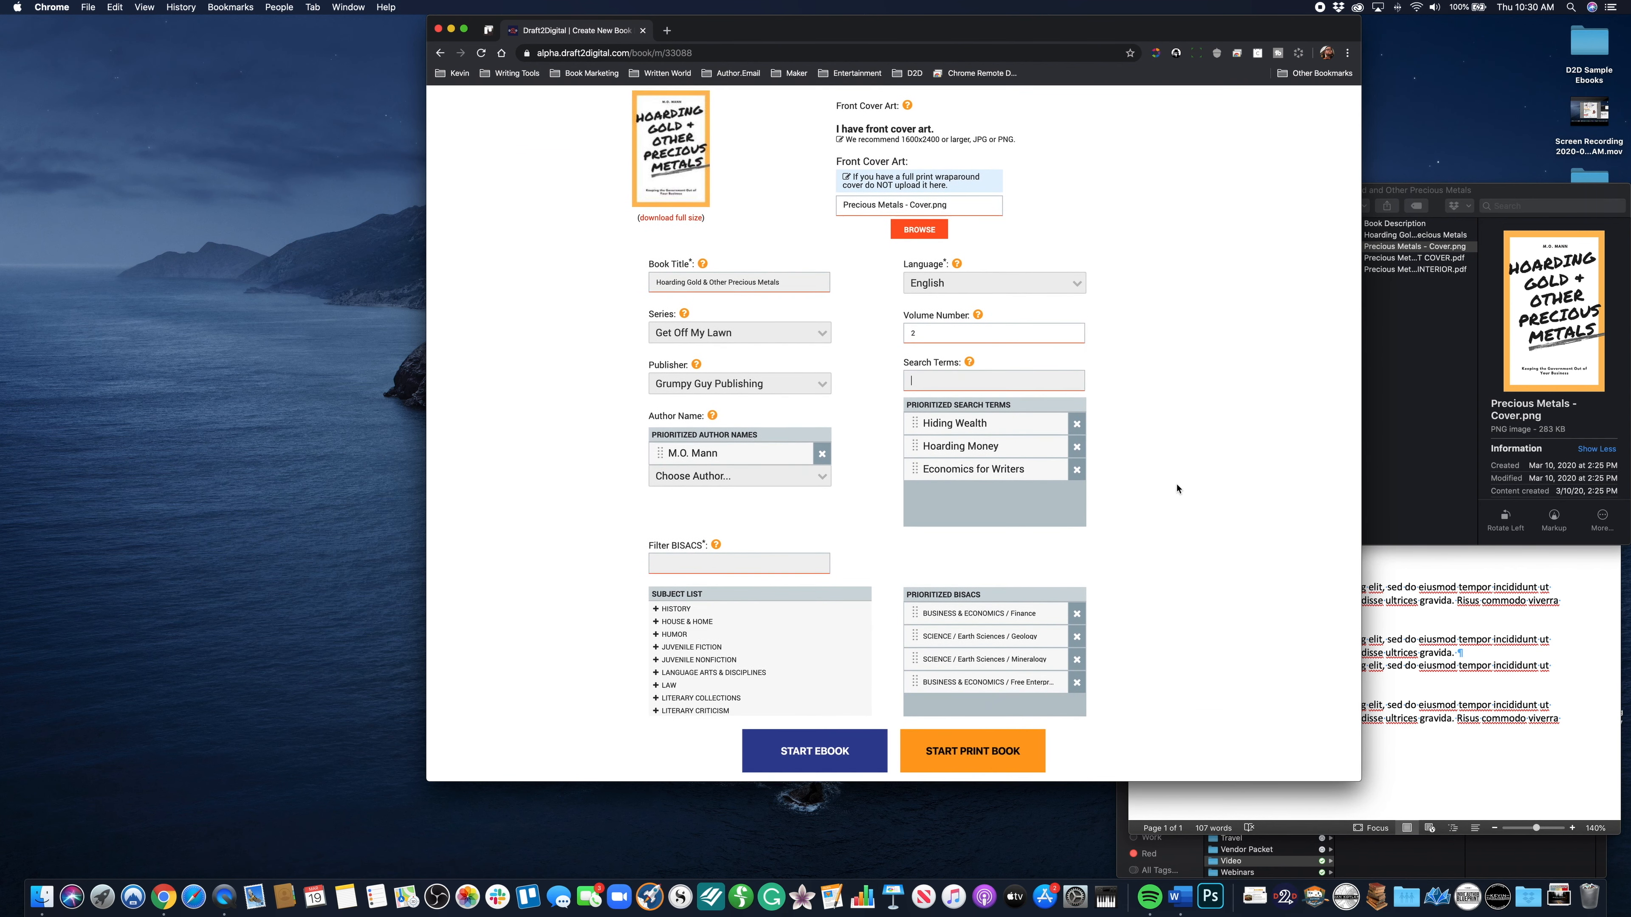
pyautogui.scroll(-1, 1176, 489)
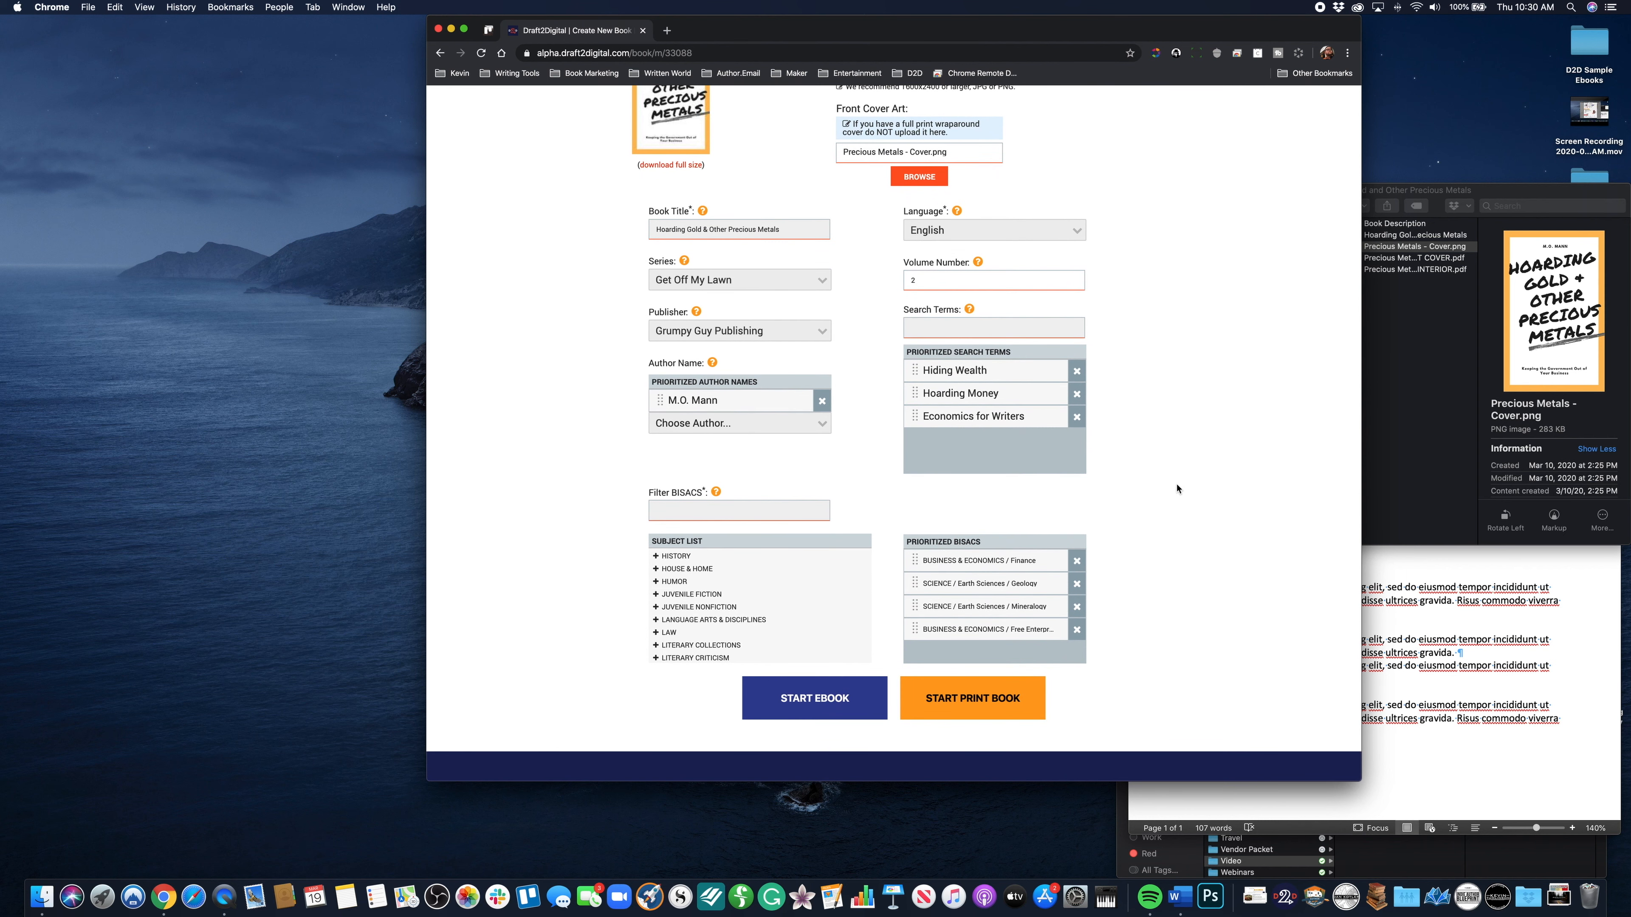
pyautogui.scroll(-3, 1177, 488)
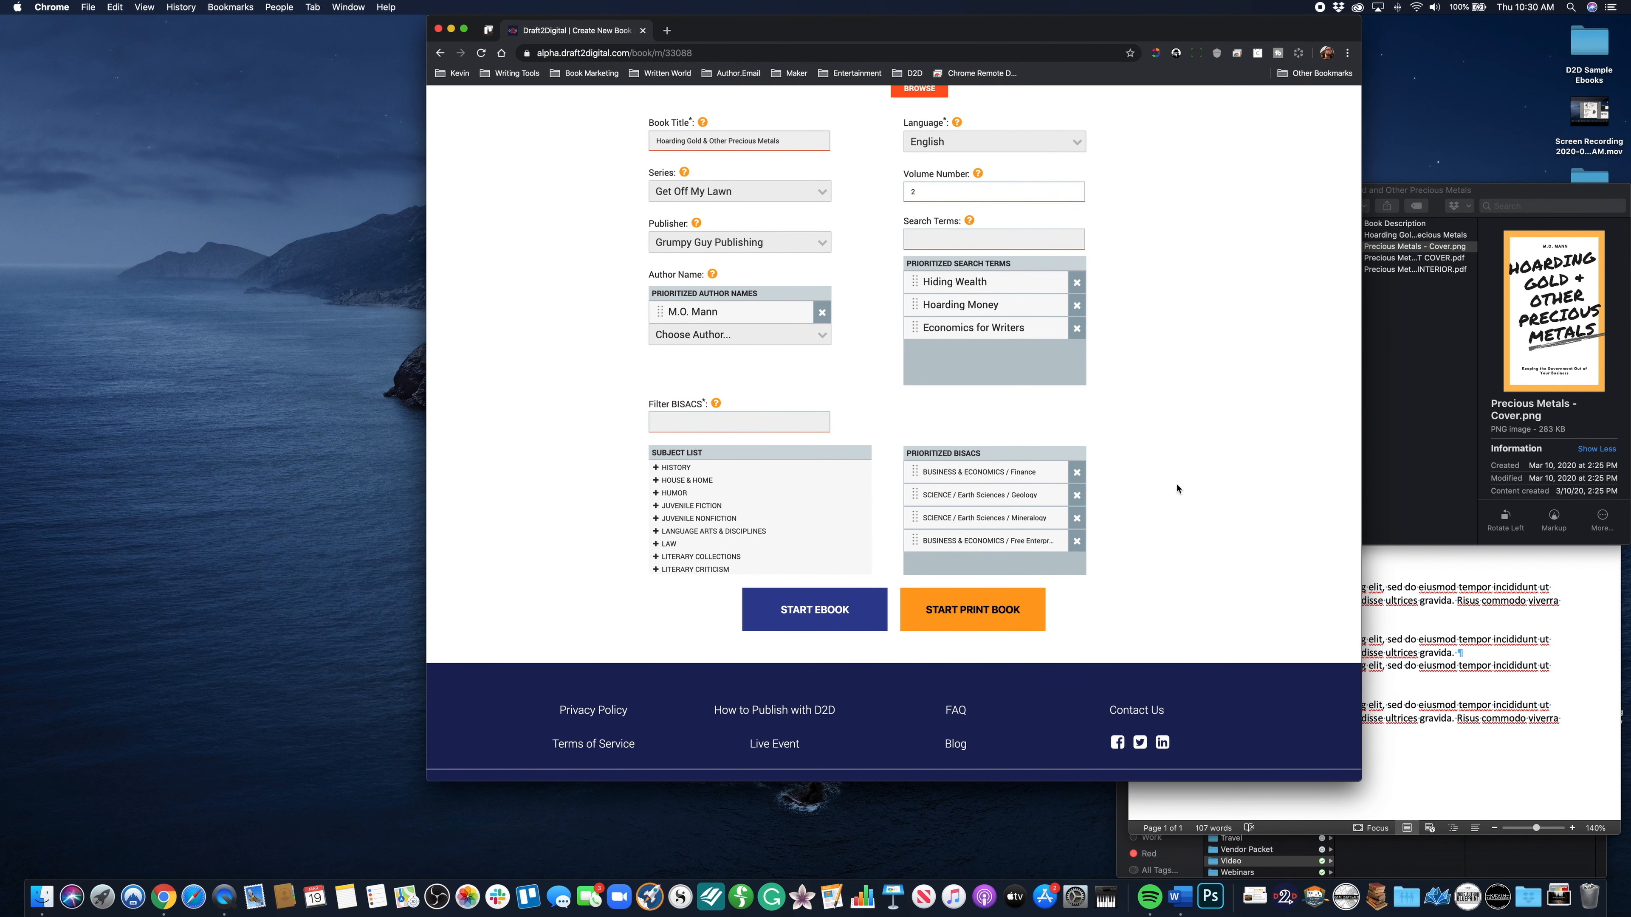
pyautogui.scroll(-1, 1162, 573)
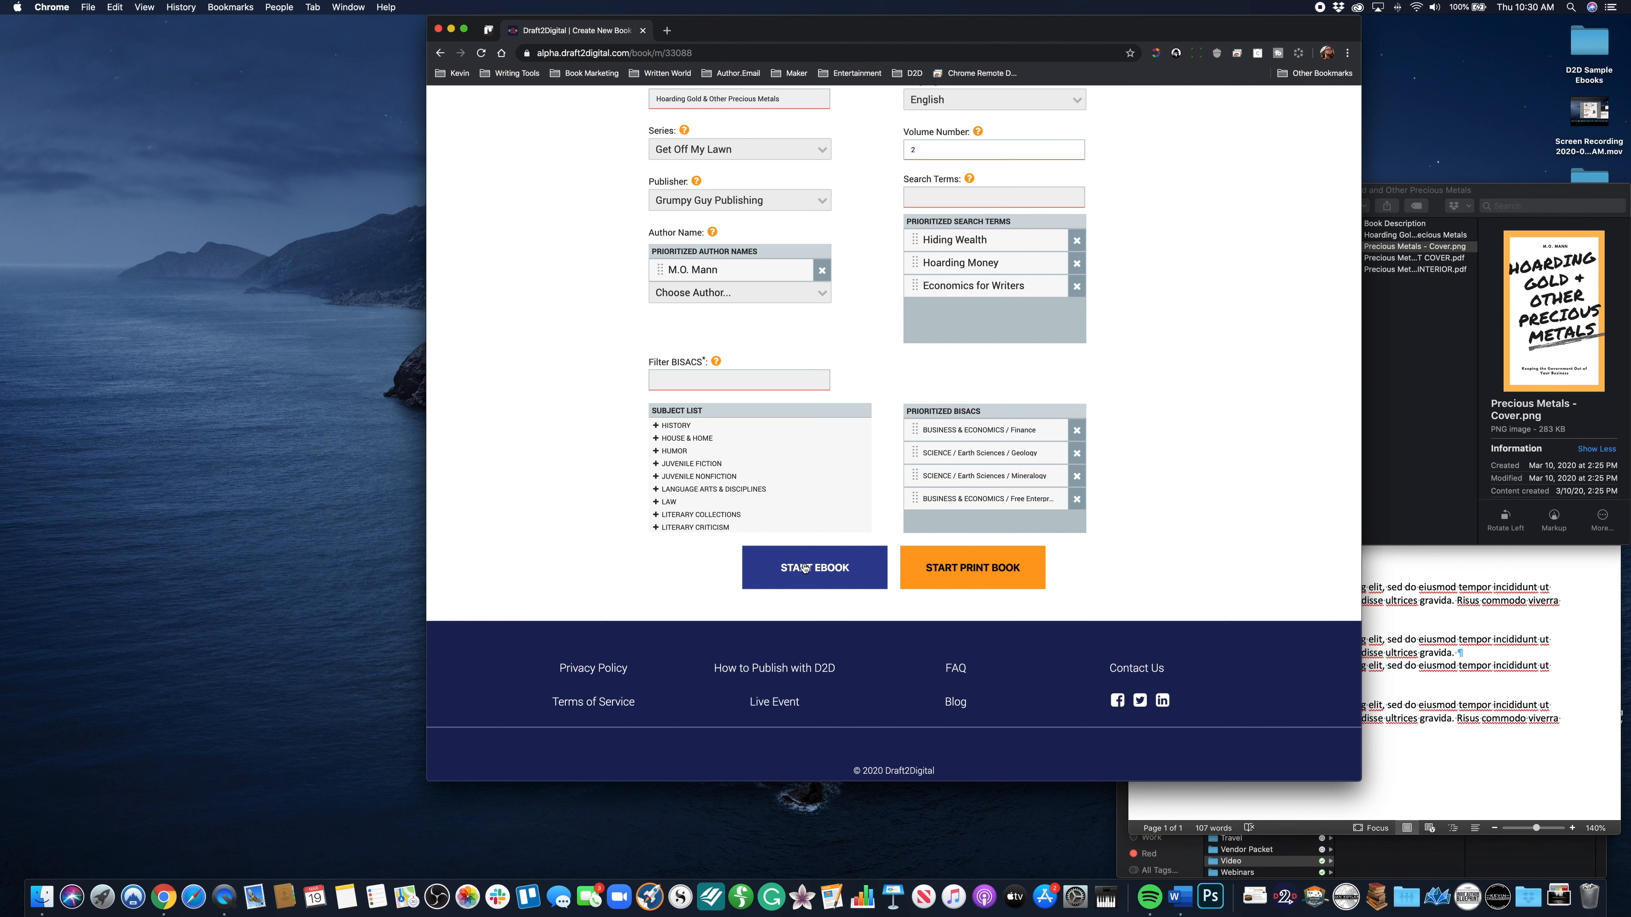
pyautogui.scroll(2, 820, 572)
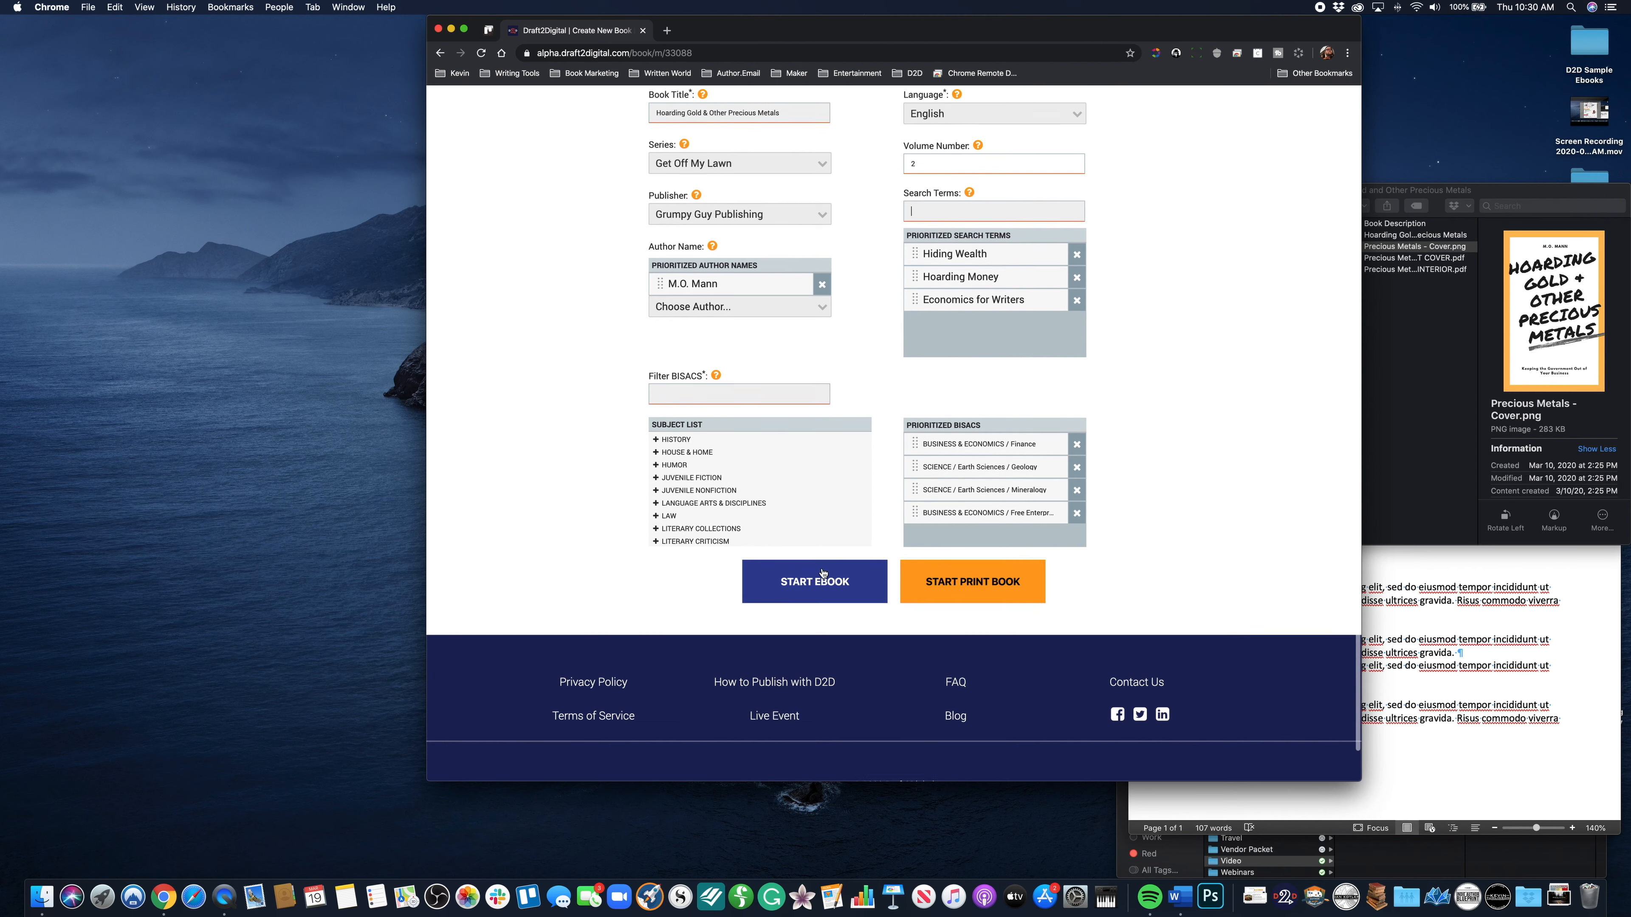
pyautogui.scroll(-1, 823, 573)
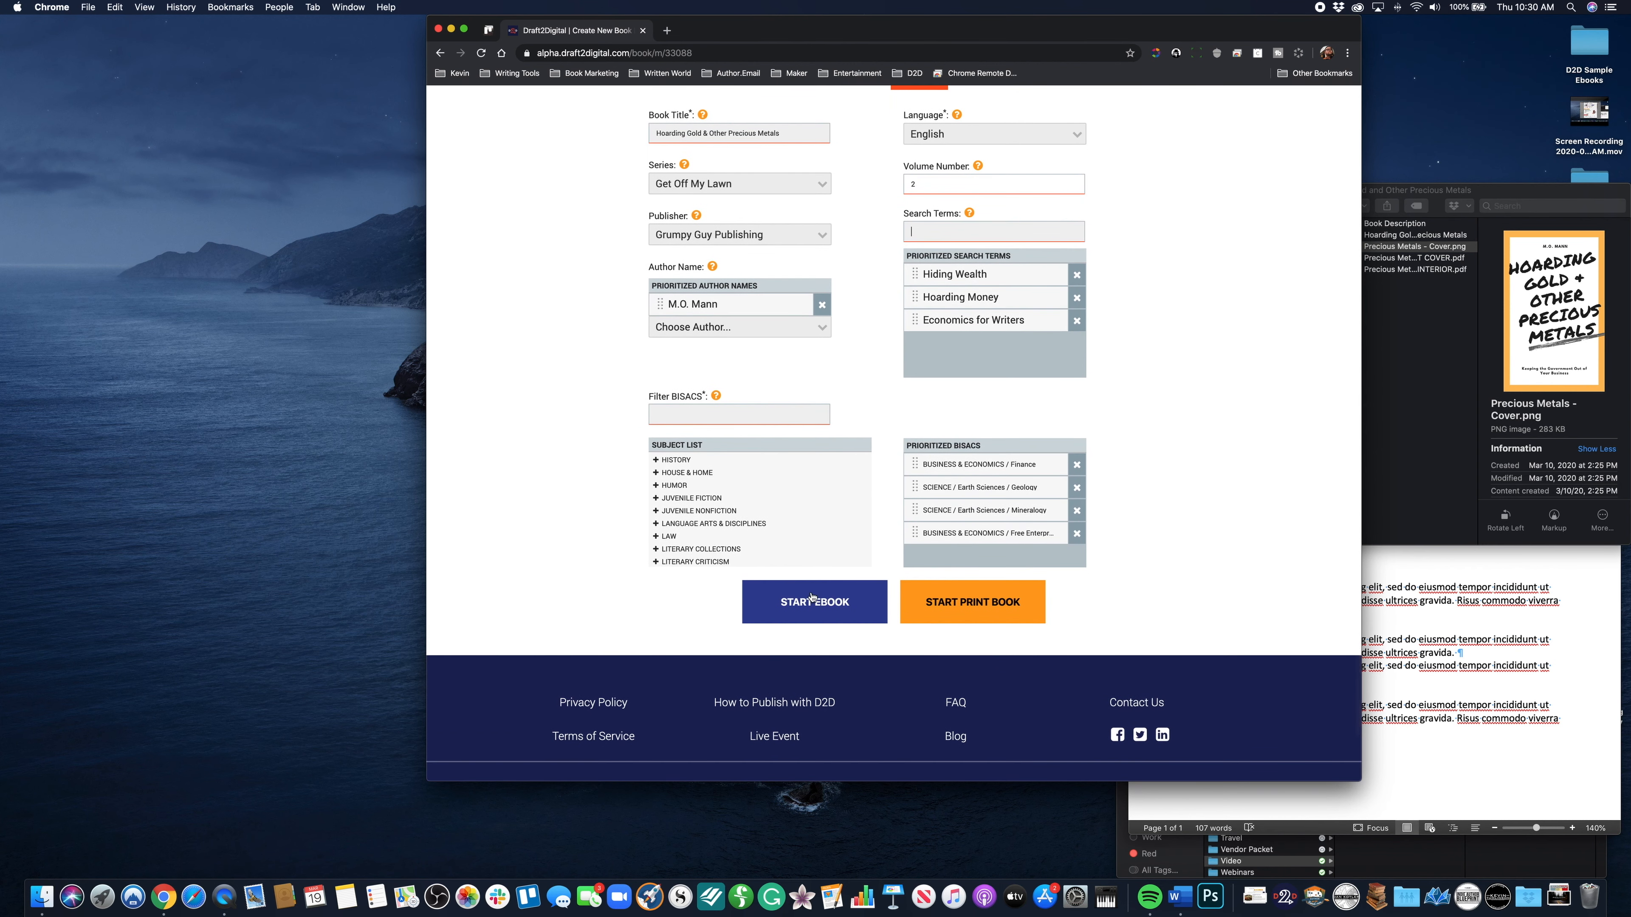
pyautogui.click(989, 608)
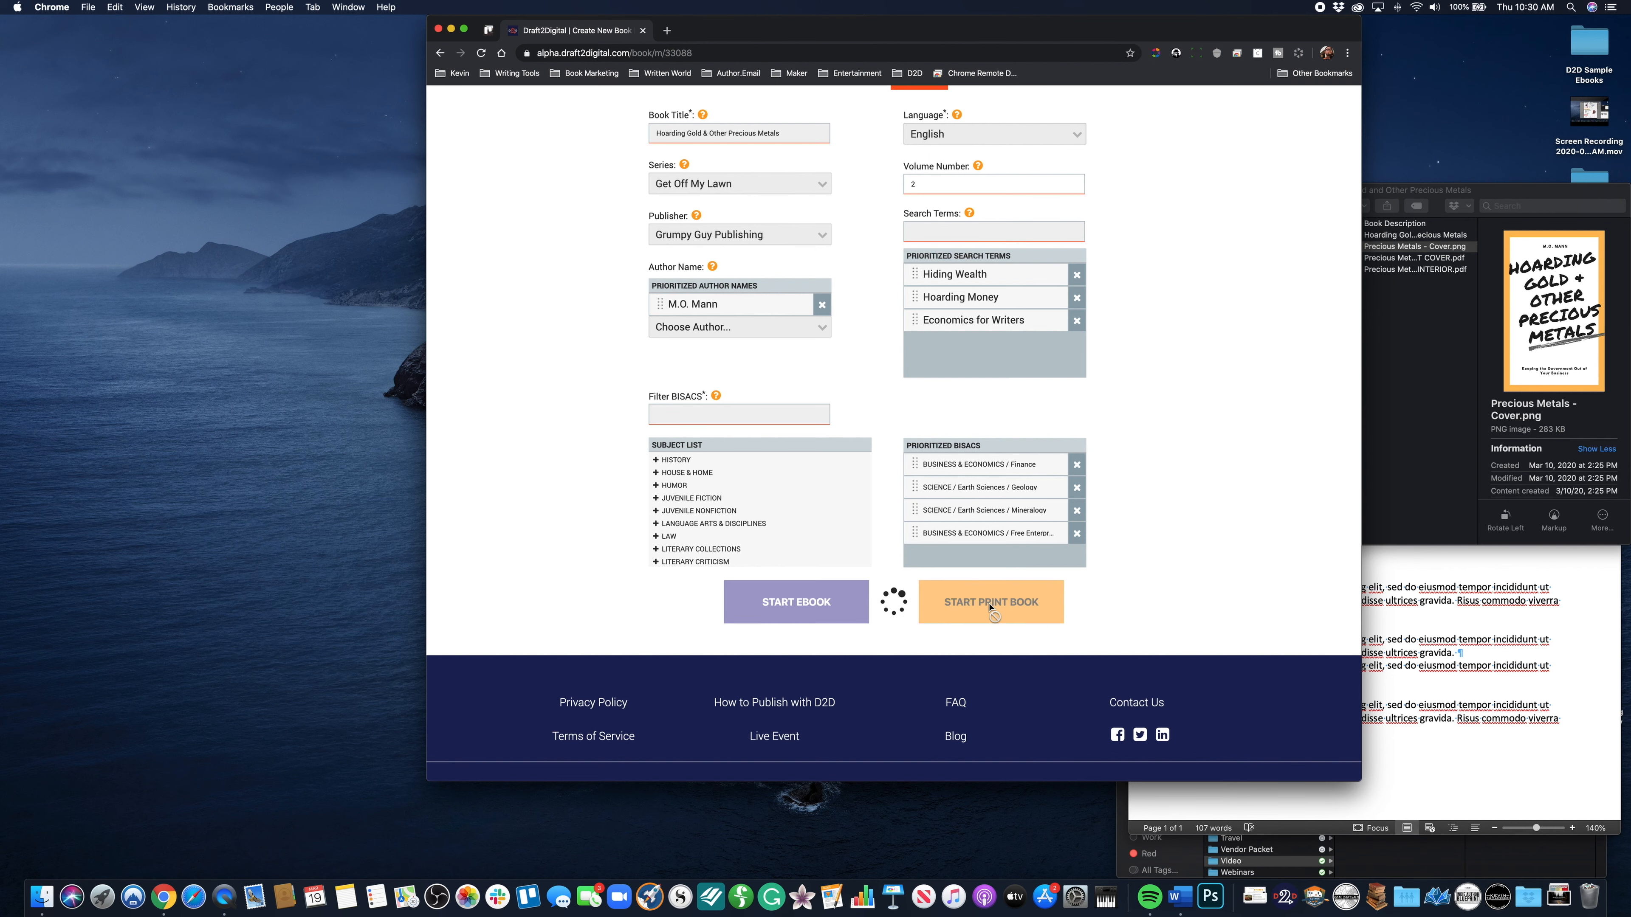